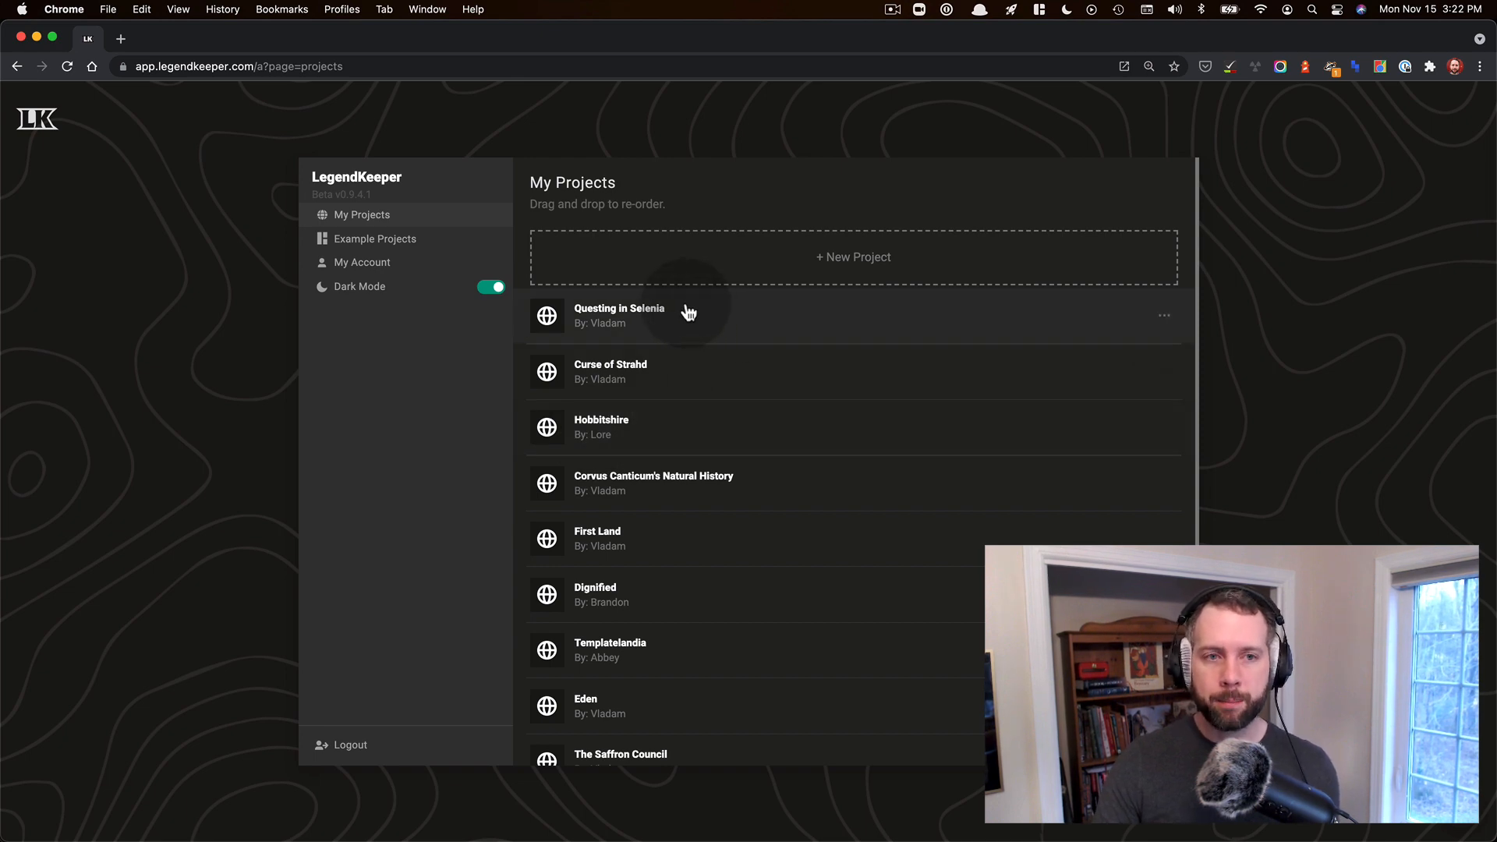
# Step: View the Questing in Selenia template among the example projects and return to the list of own projects
pyautogui.click(359, 247)
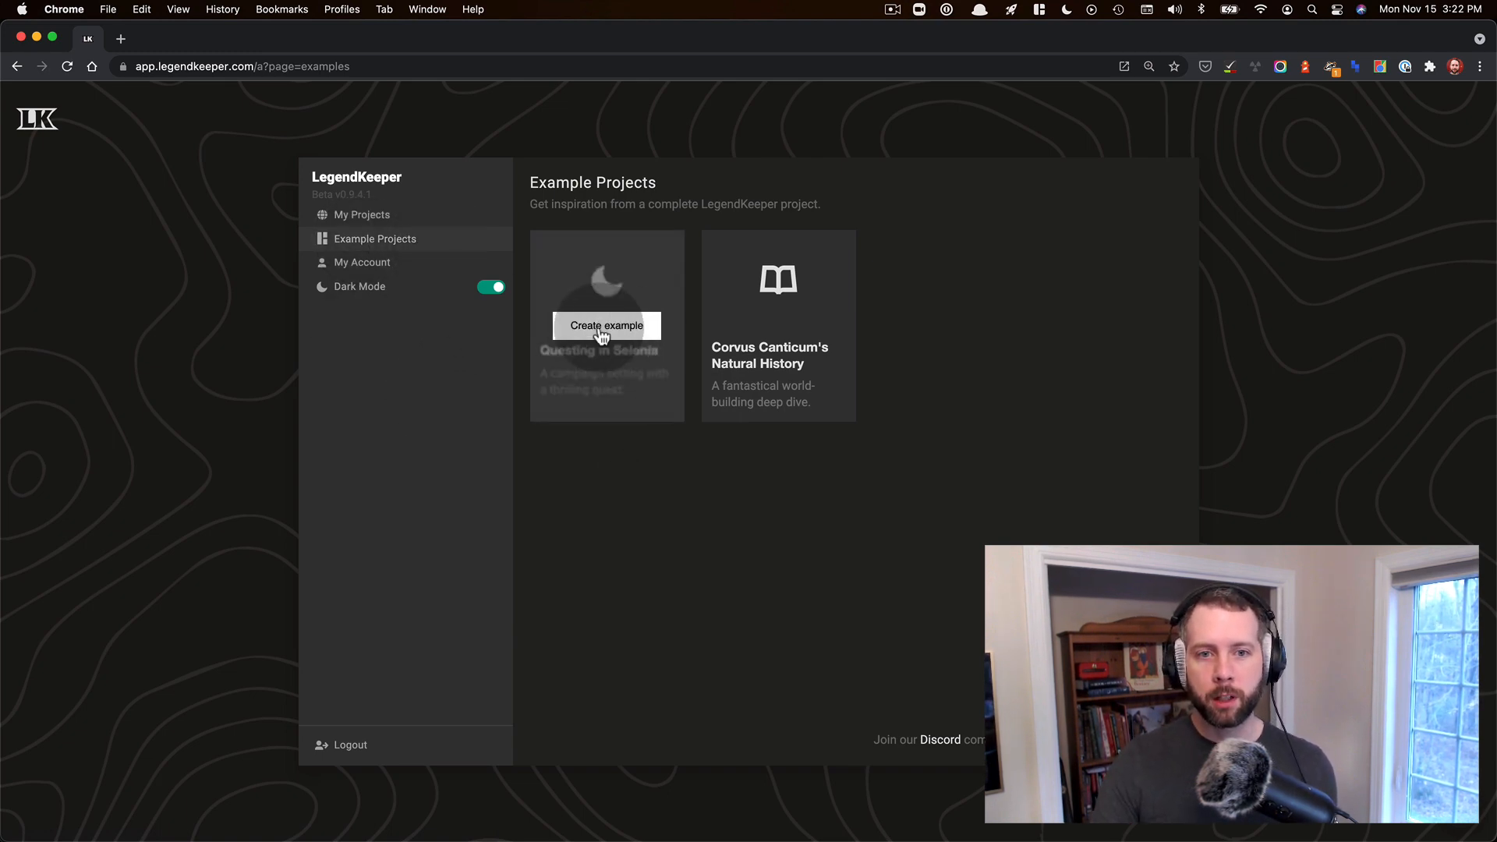
pyautogui.moveTo(611, 411)
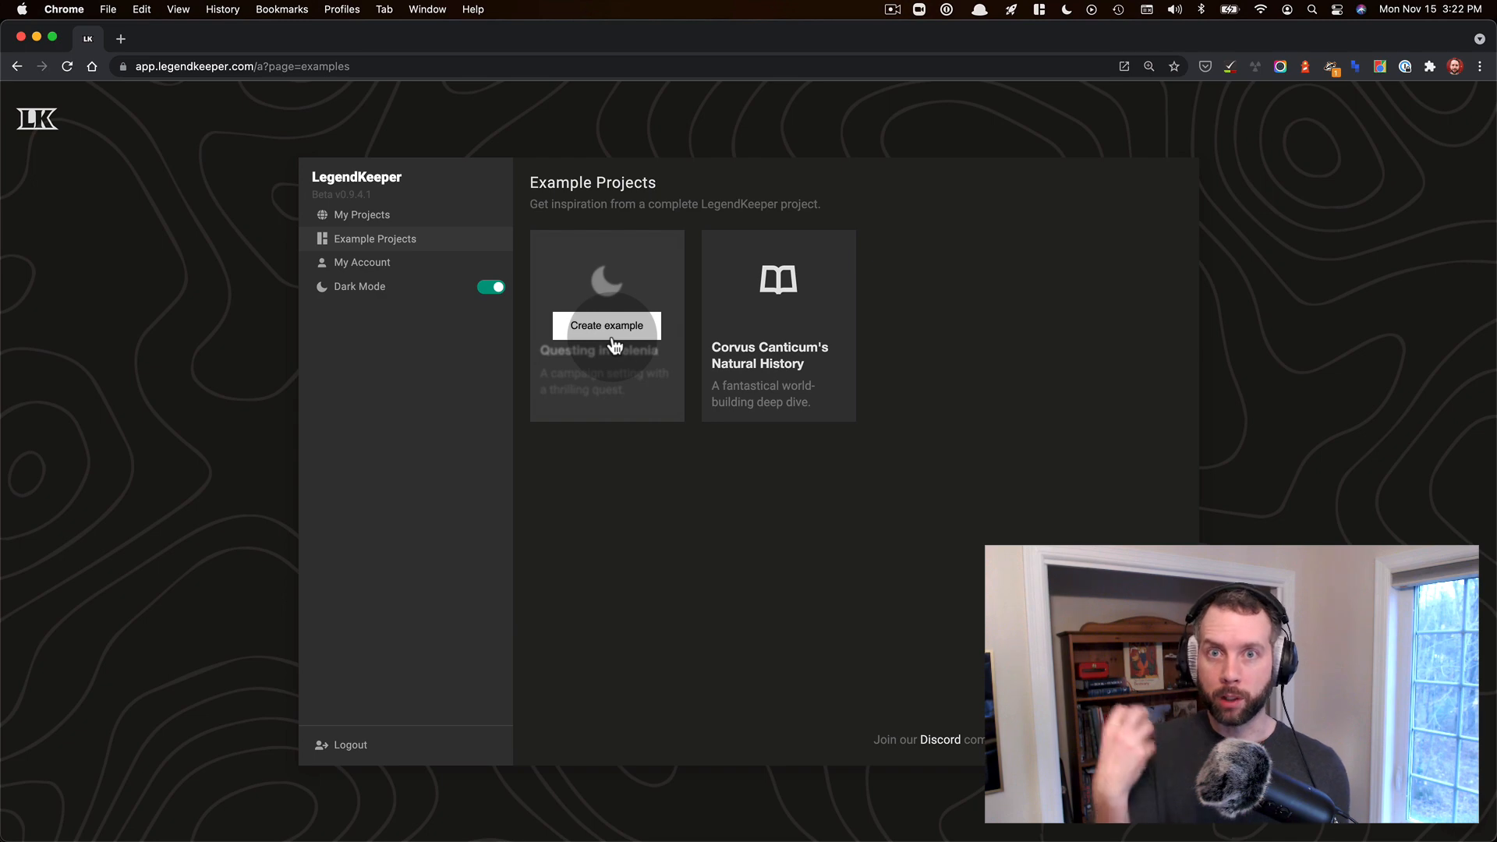
pyautogui.click(442, 226)
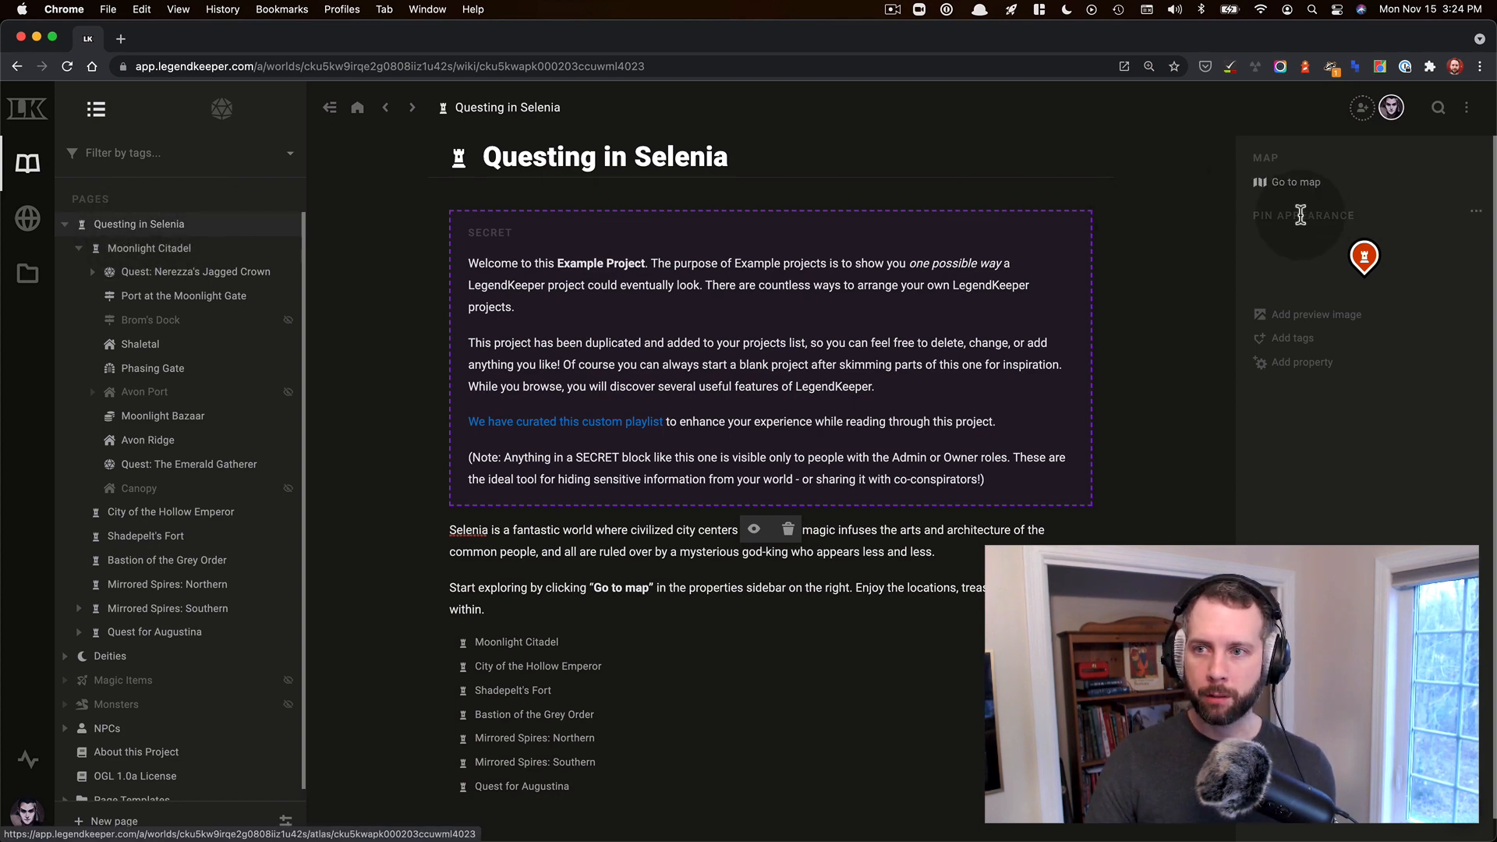
# Step: Look through the Questing in Selenia map and the Moonlight Citadel and Quest: Nerezza's Jagged Crown wiki pages
pyautogui.click(1324, 186)
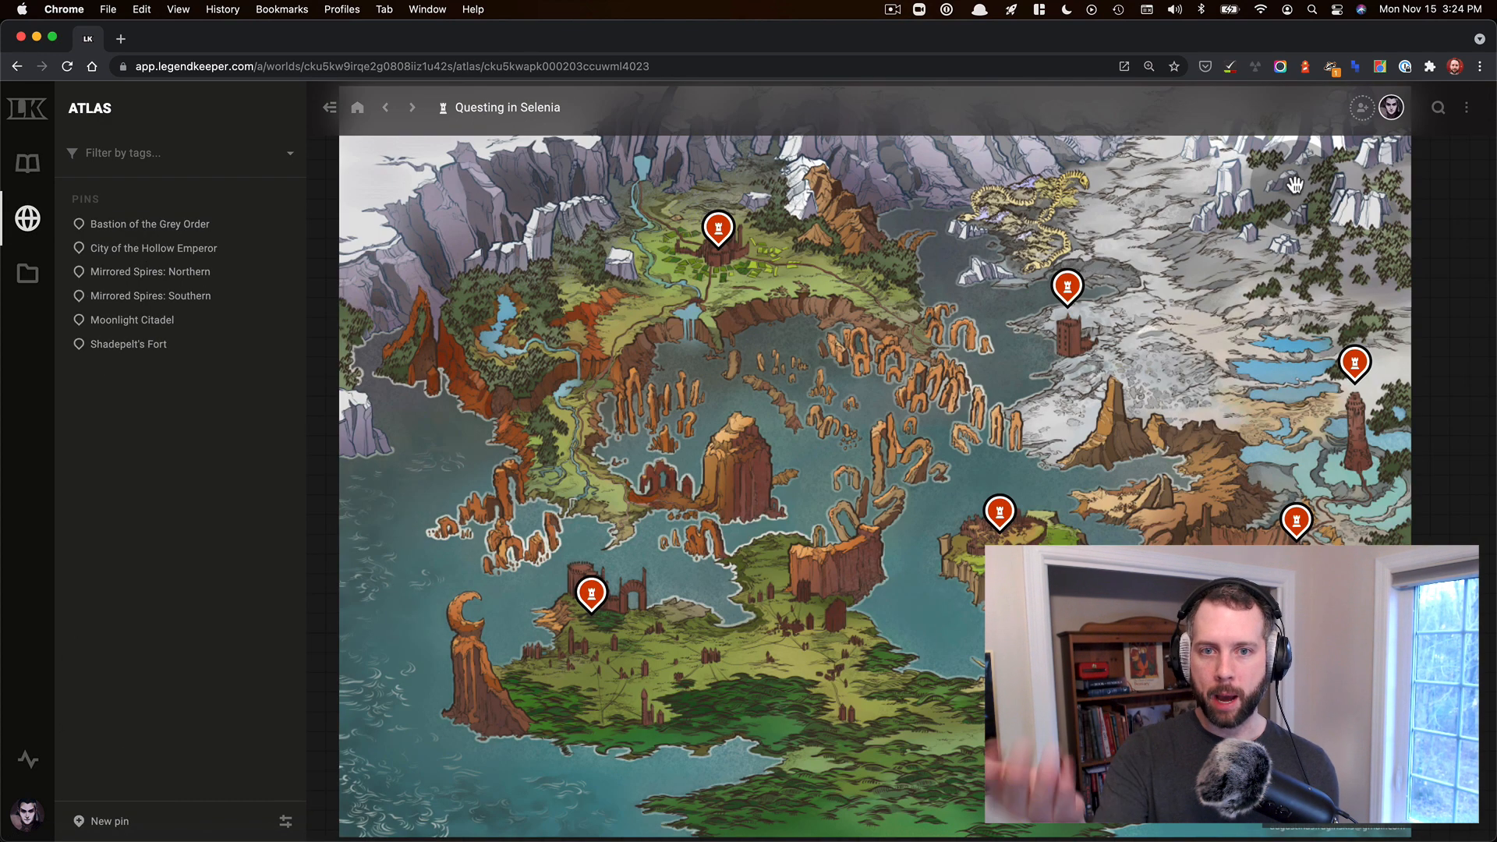
pyautogui.click(28, 166)
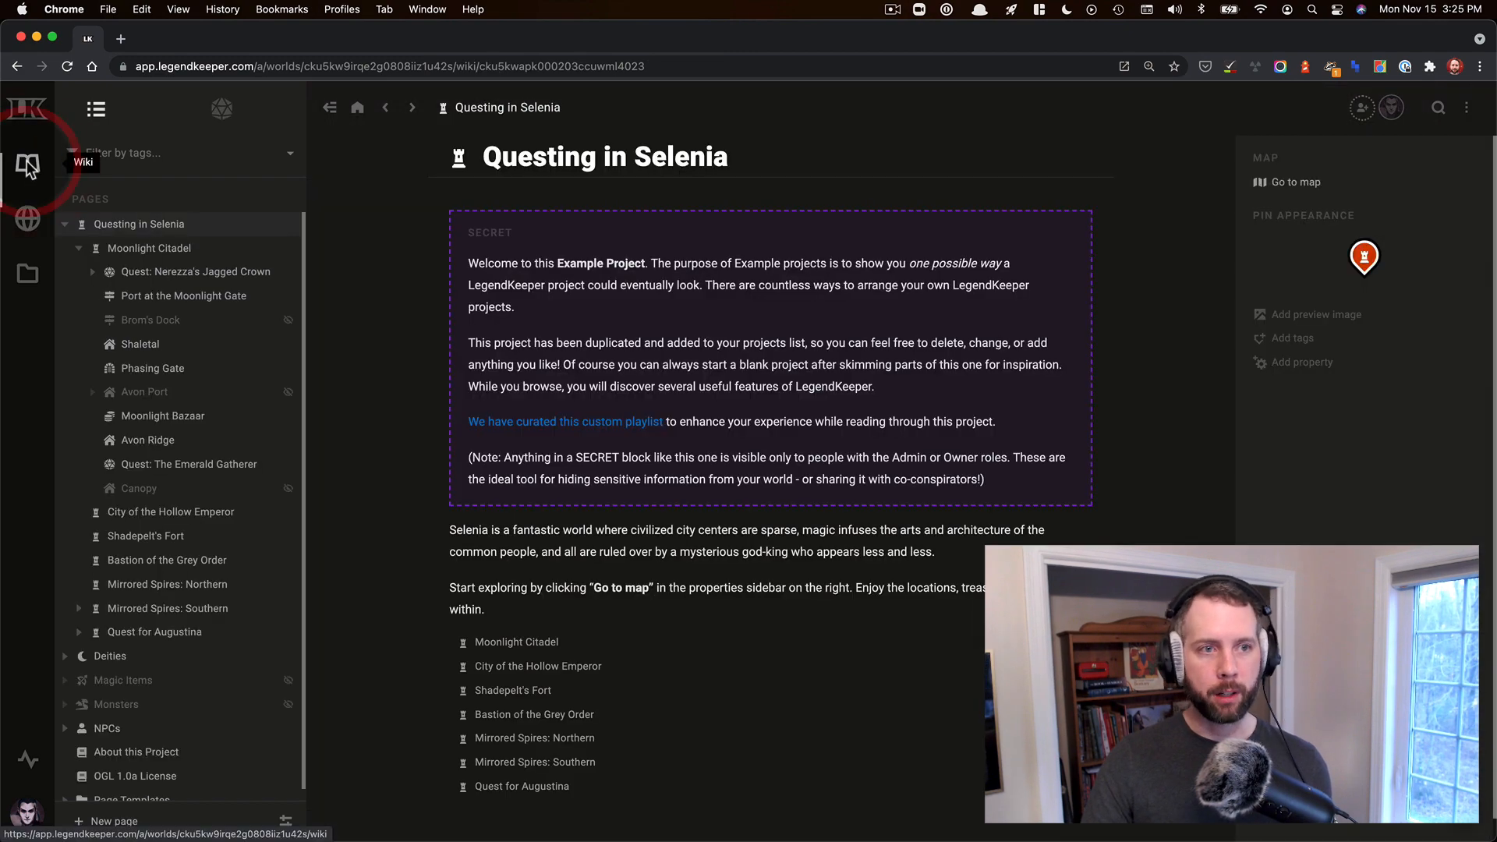
pyautogui.click(168, 248)
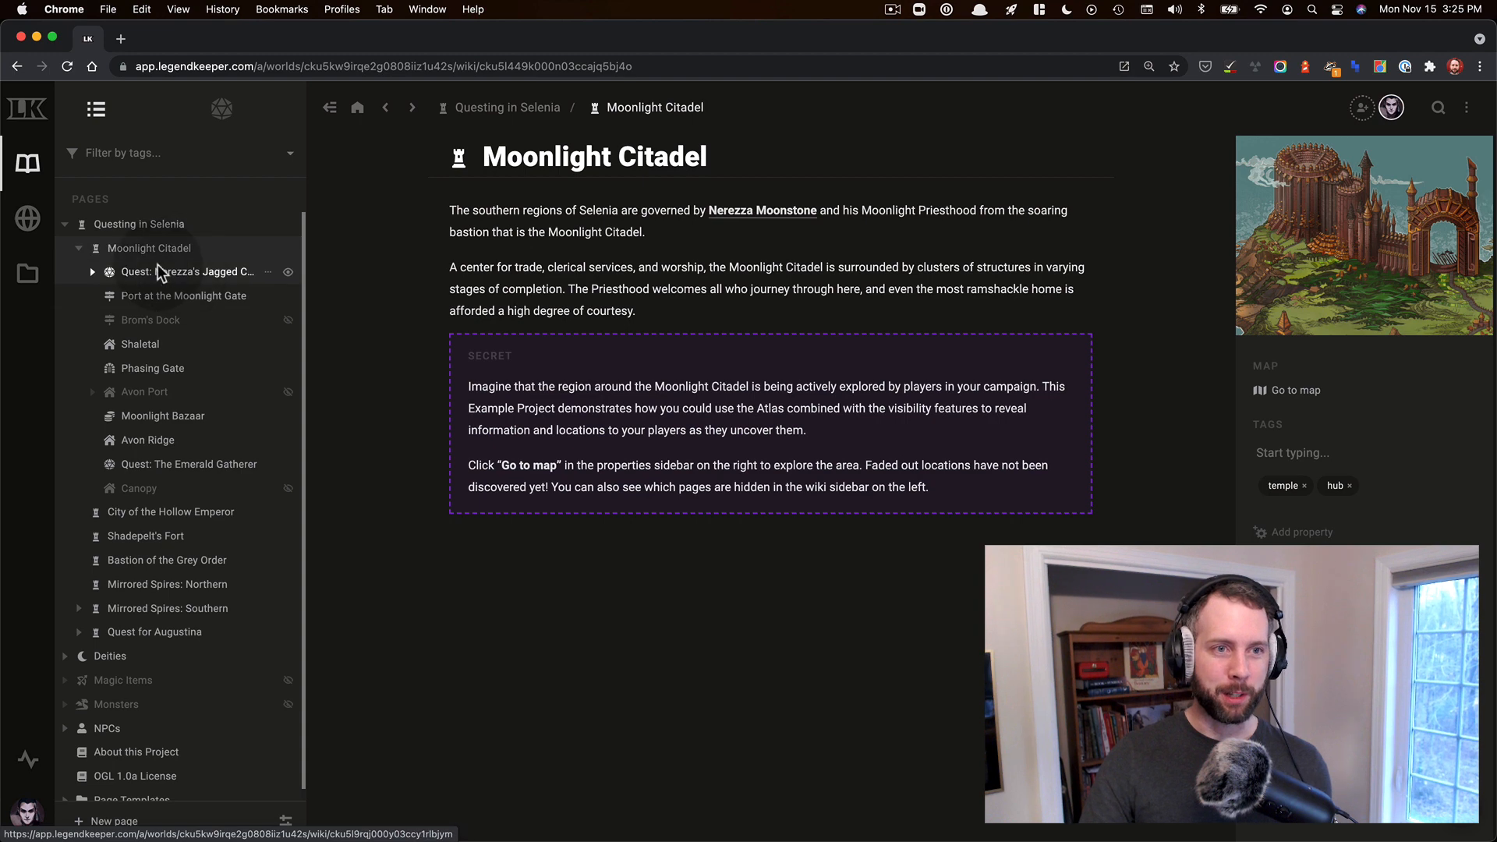
pyautogui.click(177, 274)
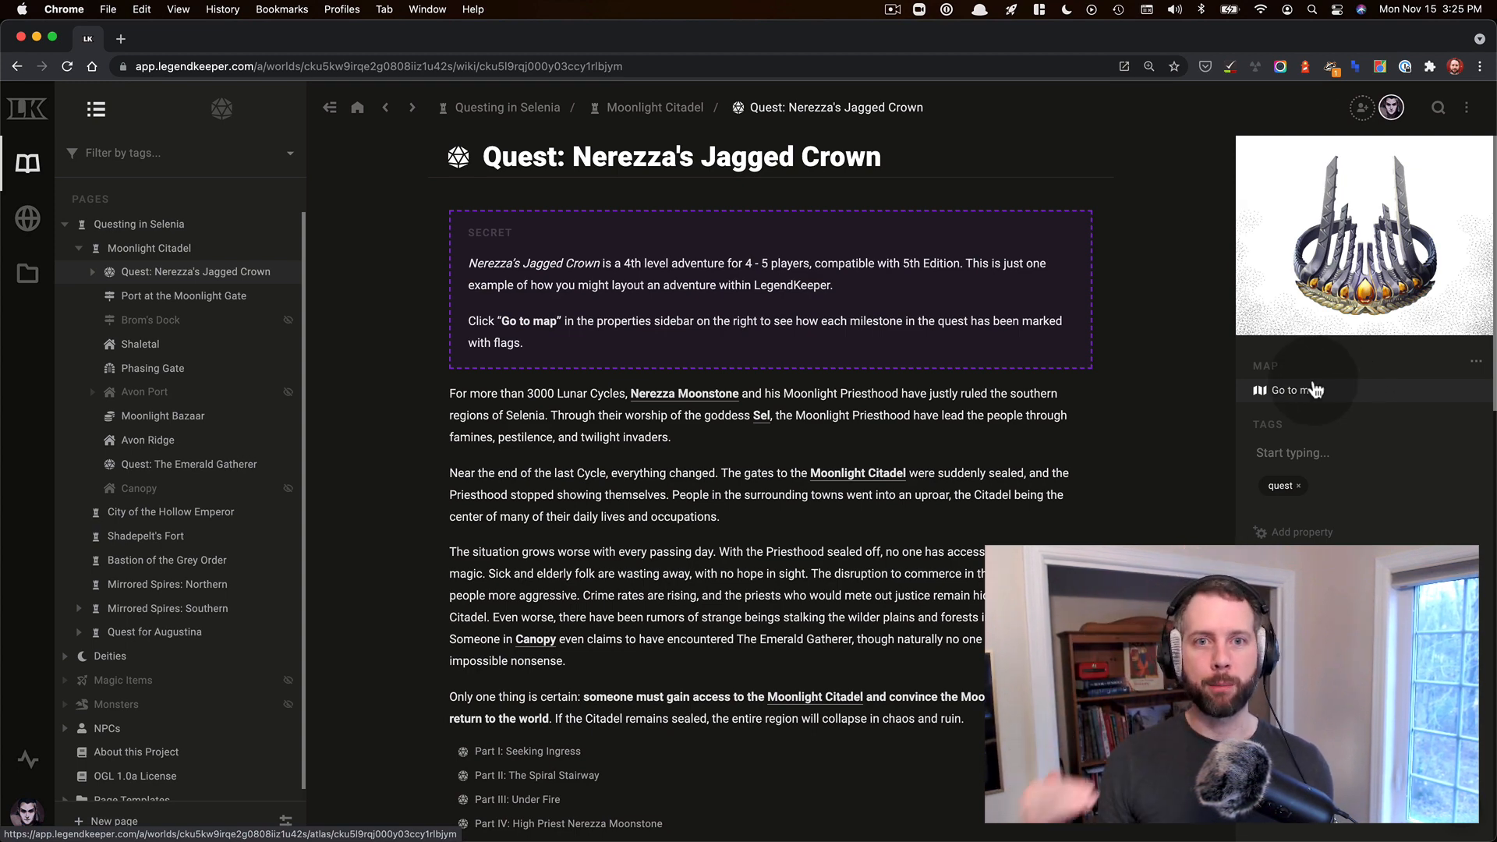
# Step: From the Questing in Selenia page's map, enter the Moonlight Citadel map and open the quest pin on the citadel tower
pyautogui.click(172, 227)
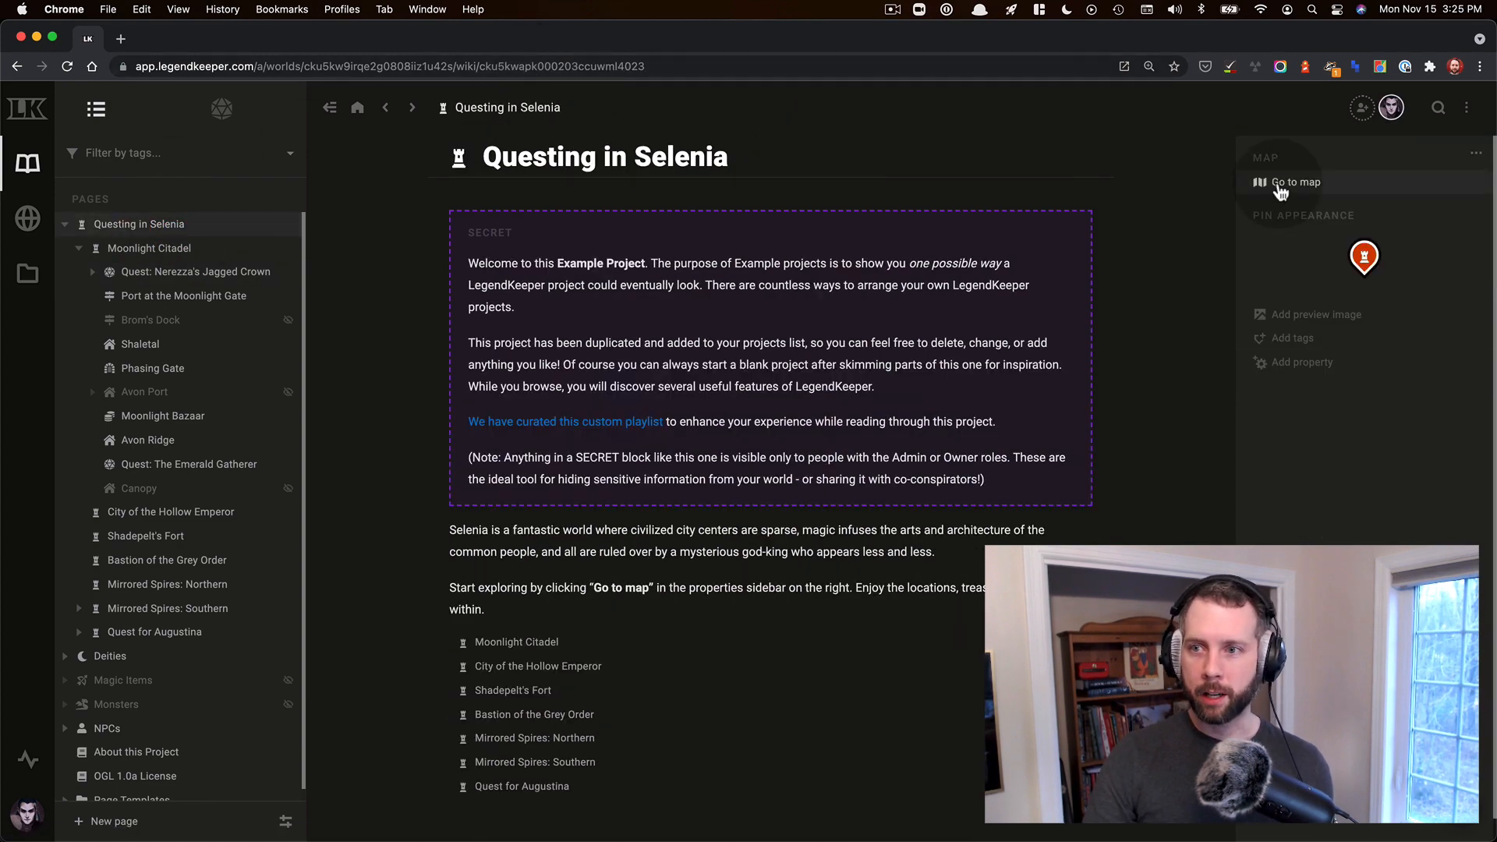
pyautogui.click(1279, 186)
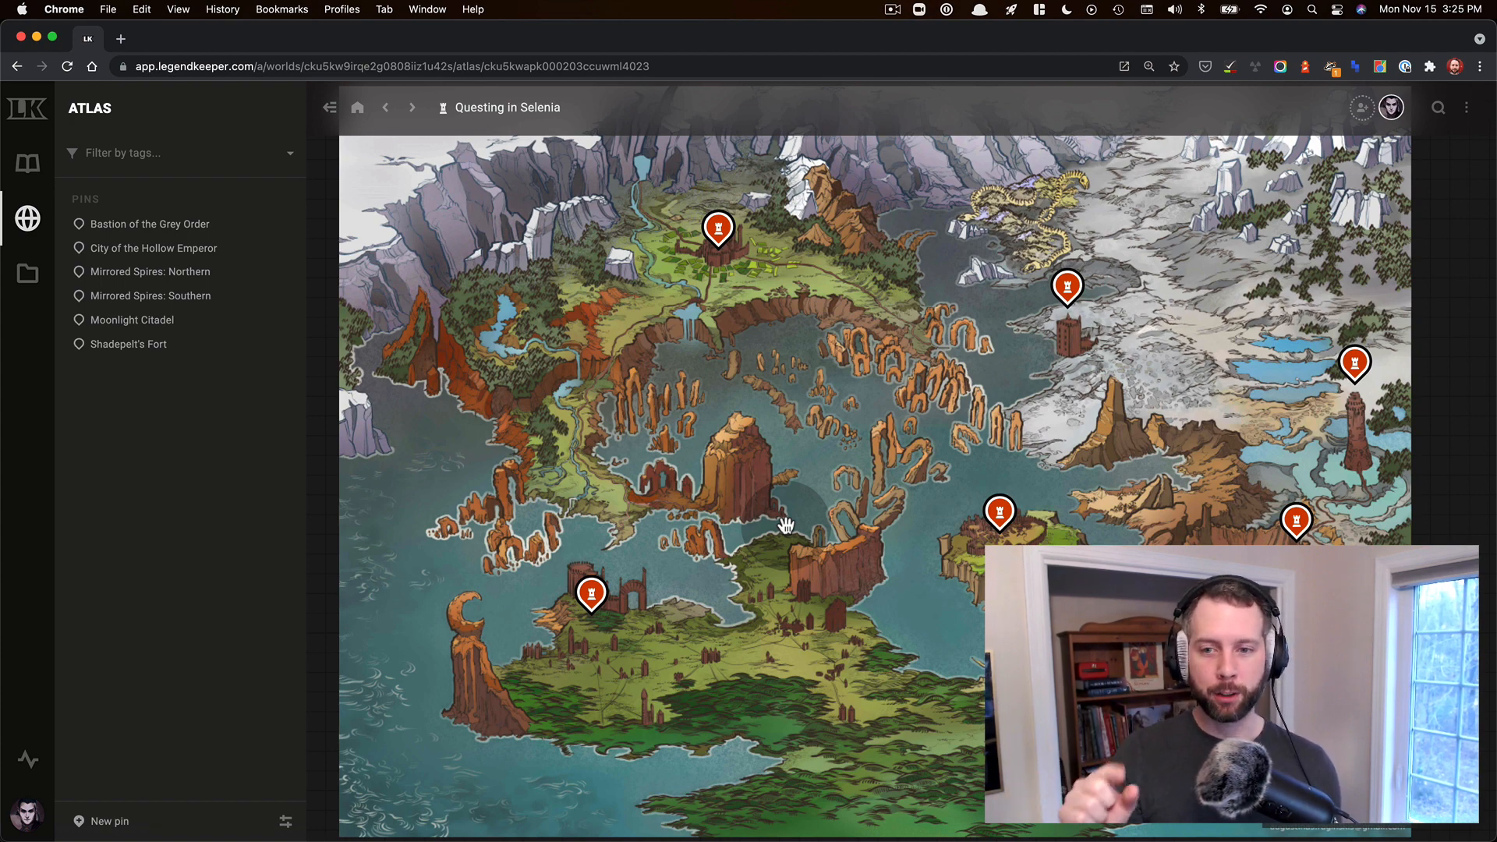
pyautogui.press('h')
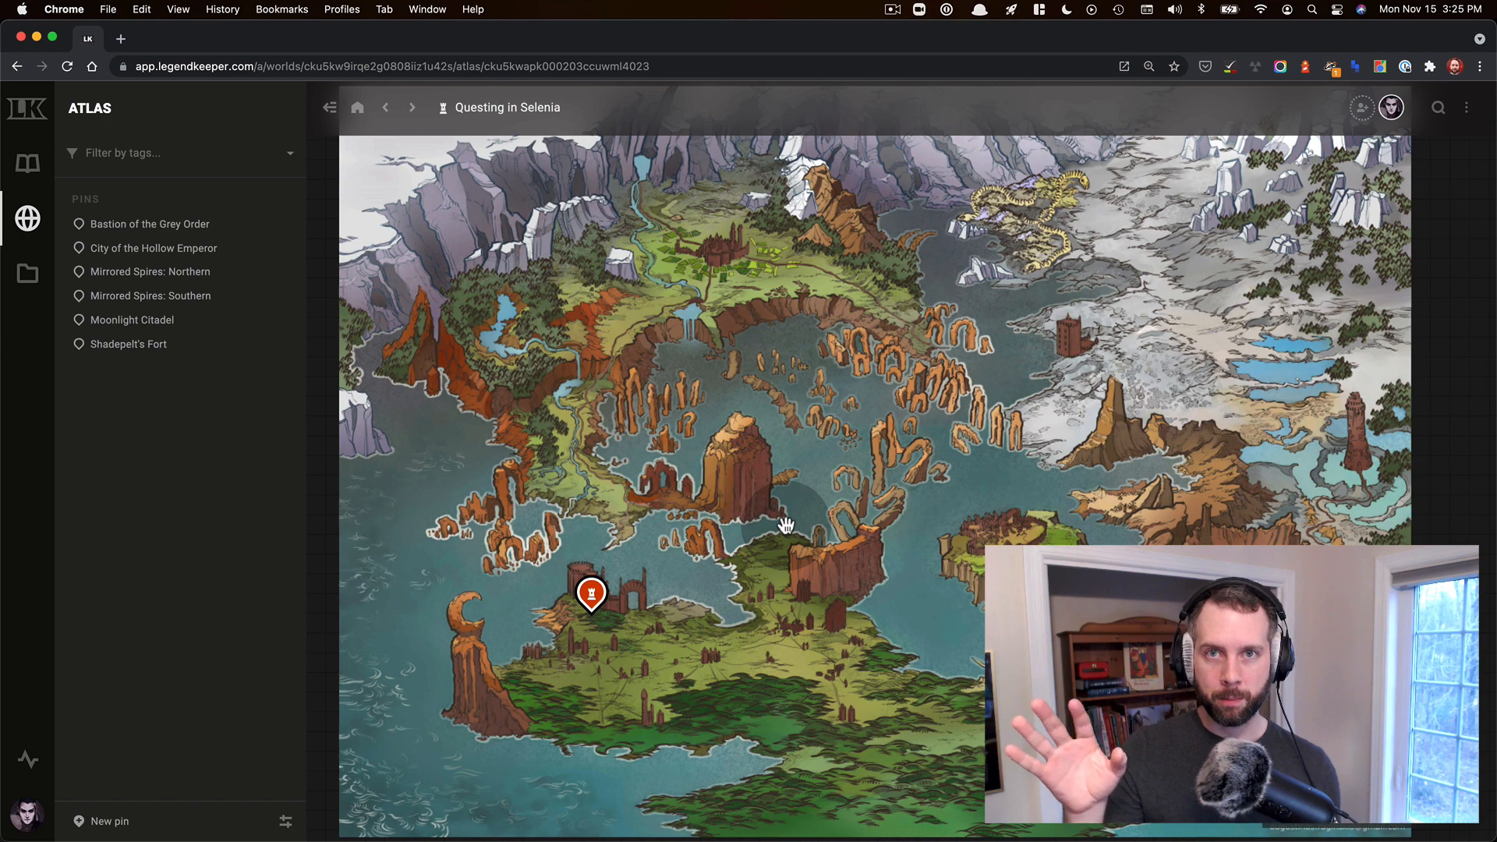
pyautogui.click(592, 591)
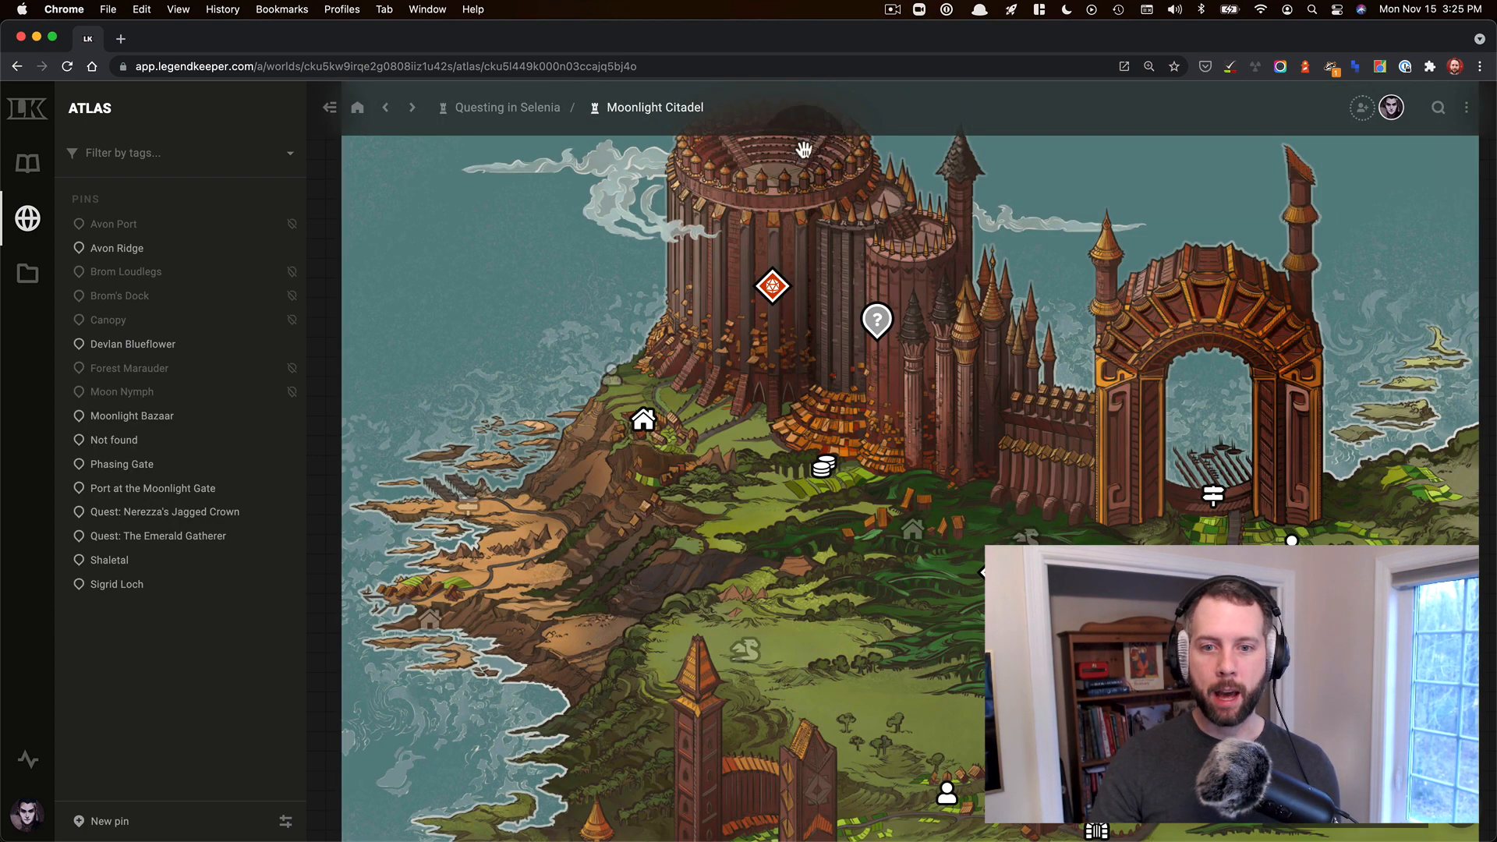
pyautogui.scroll(-3, 873, 466)
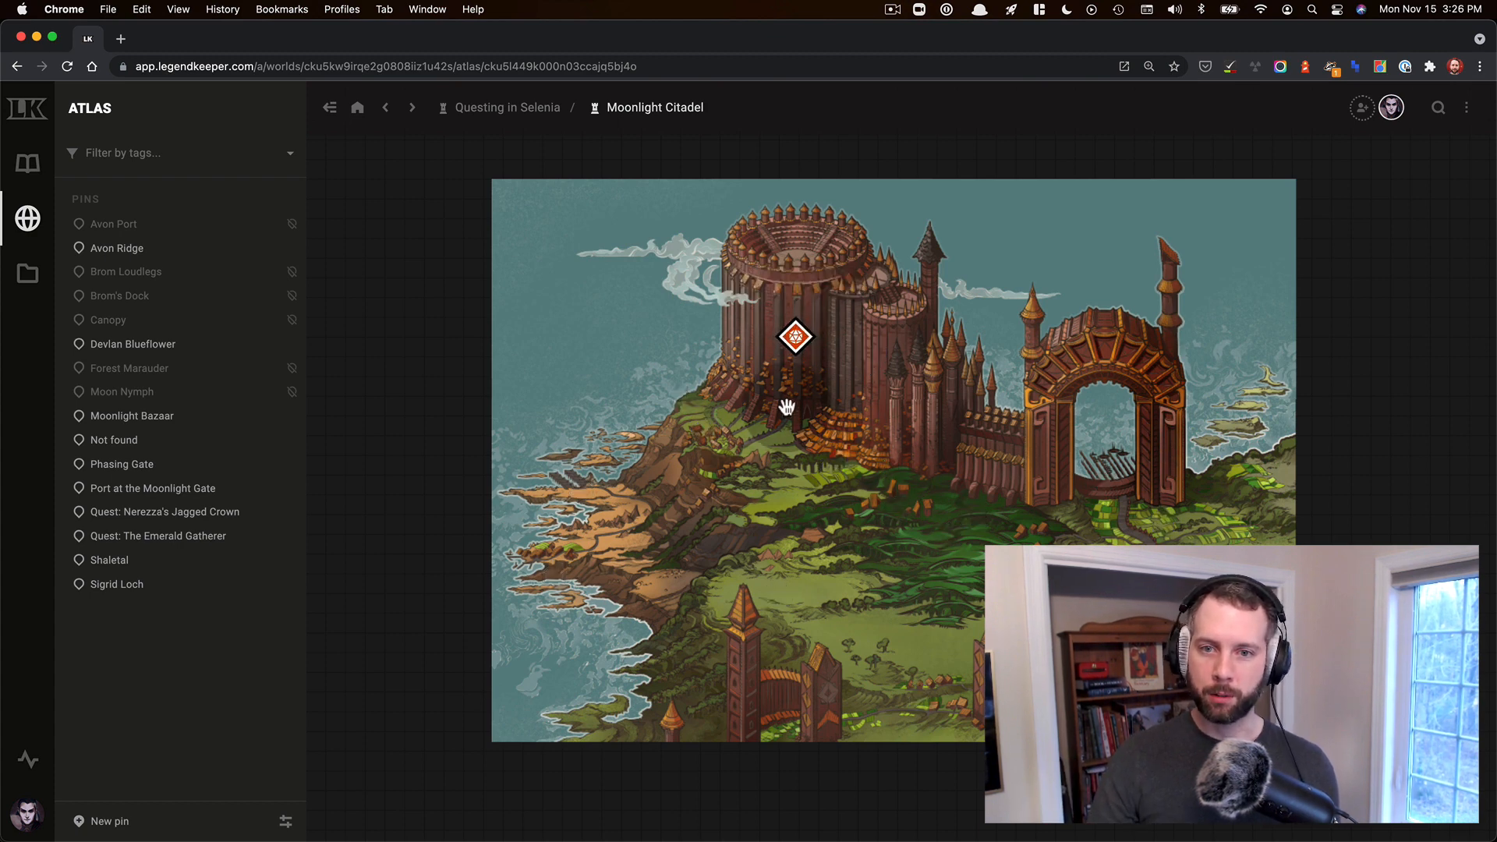
pyautogui.click(795, 337)
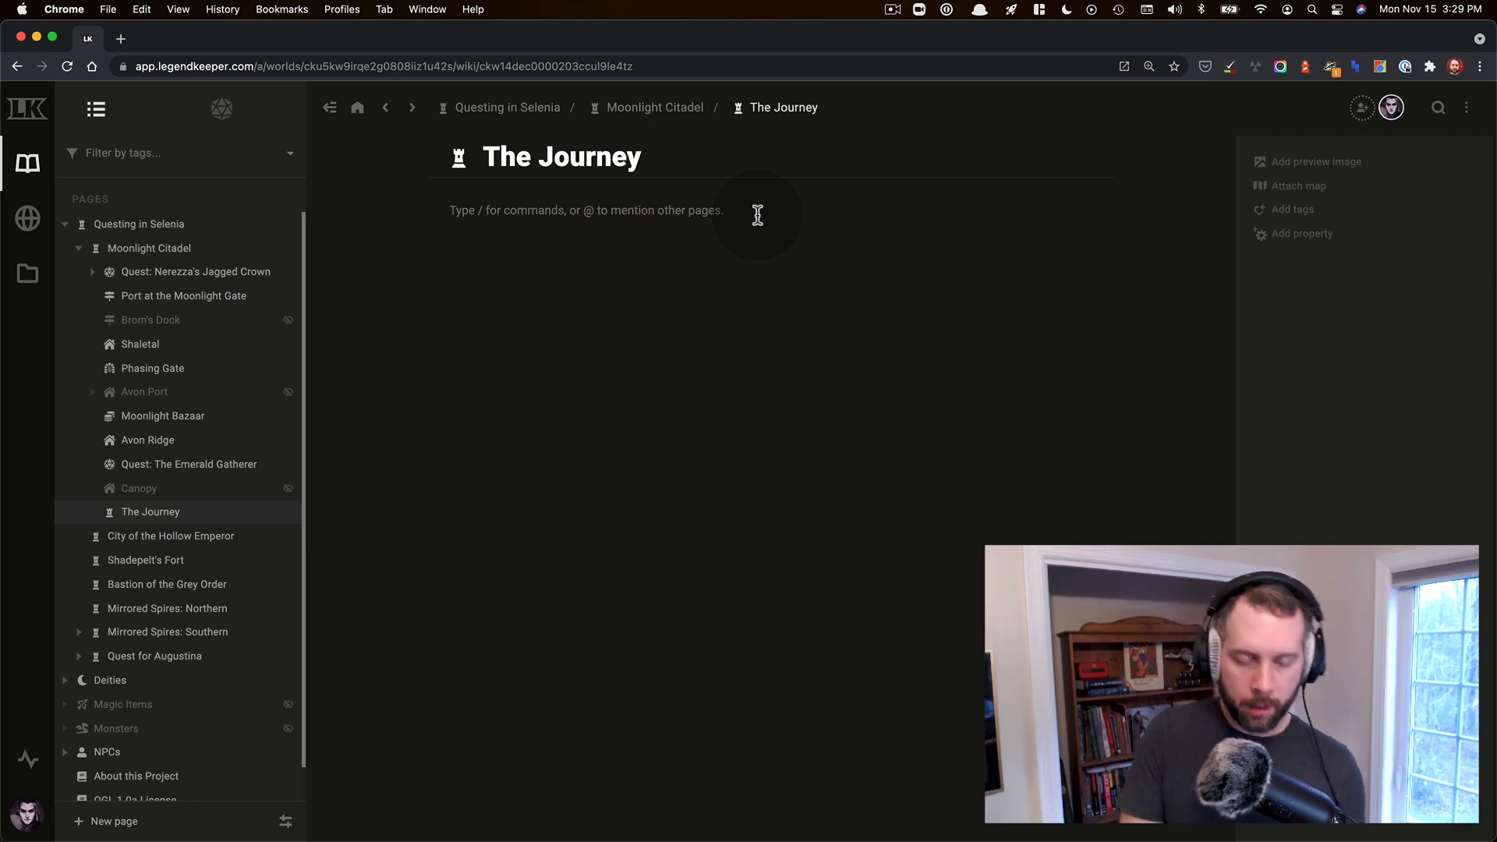
# Step: On The Journey page, write "The party travelled to" followed by a page mention of Brom's Dock
pyautogui.write('The party travel')
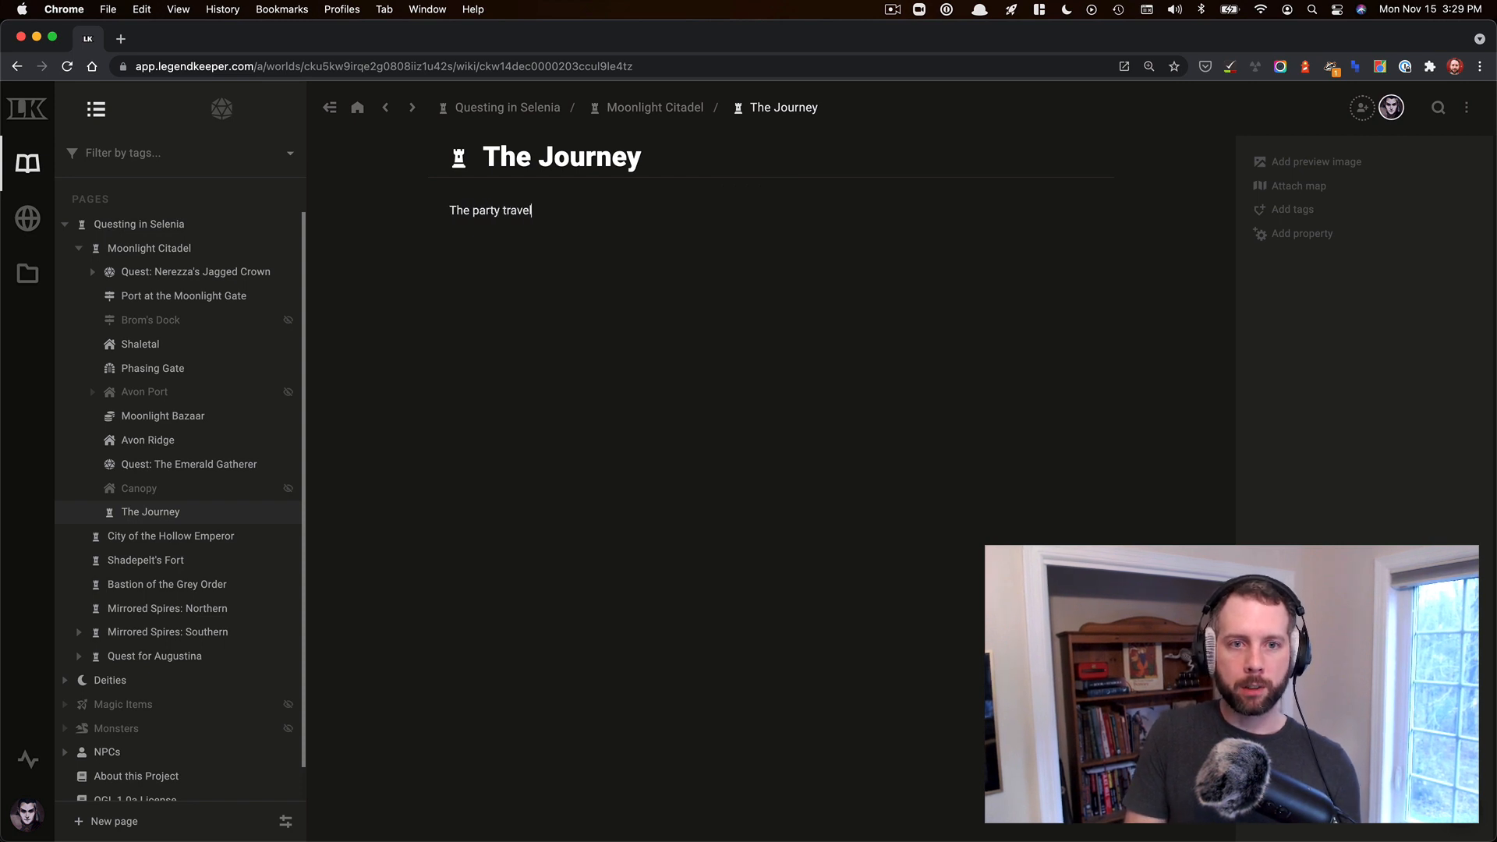
pyautogui.write('led to @Bro')
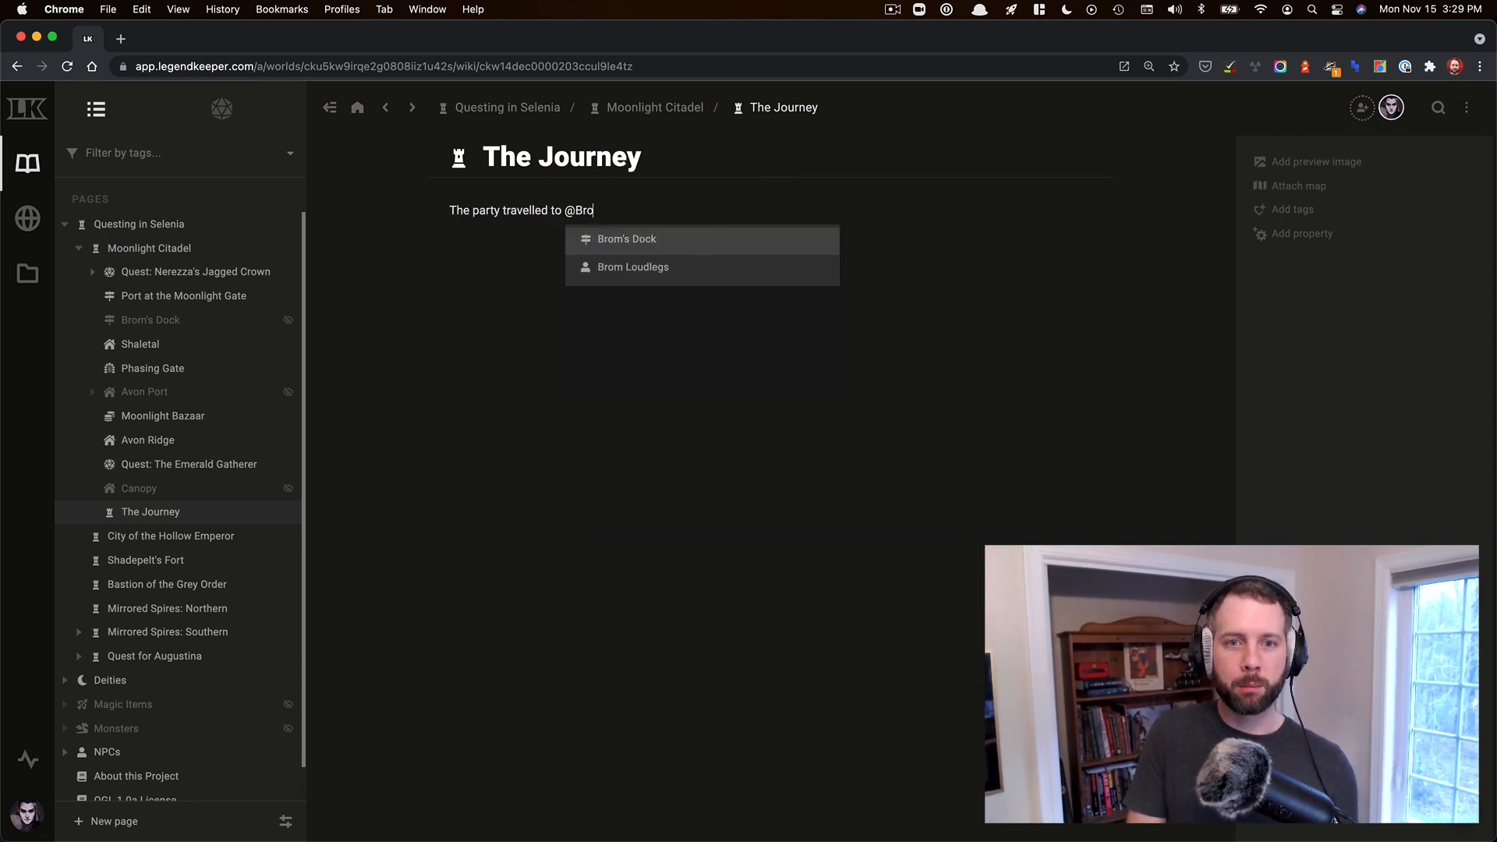
pyautogui.write("m'")
pyautogui.press('Return')
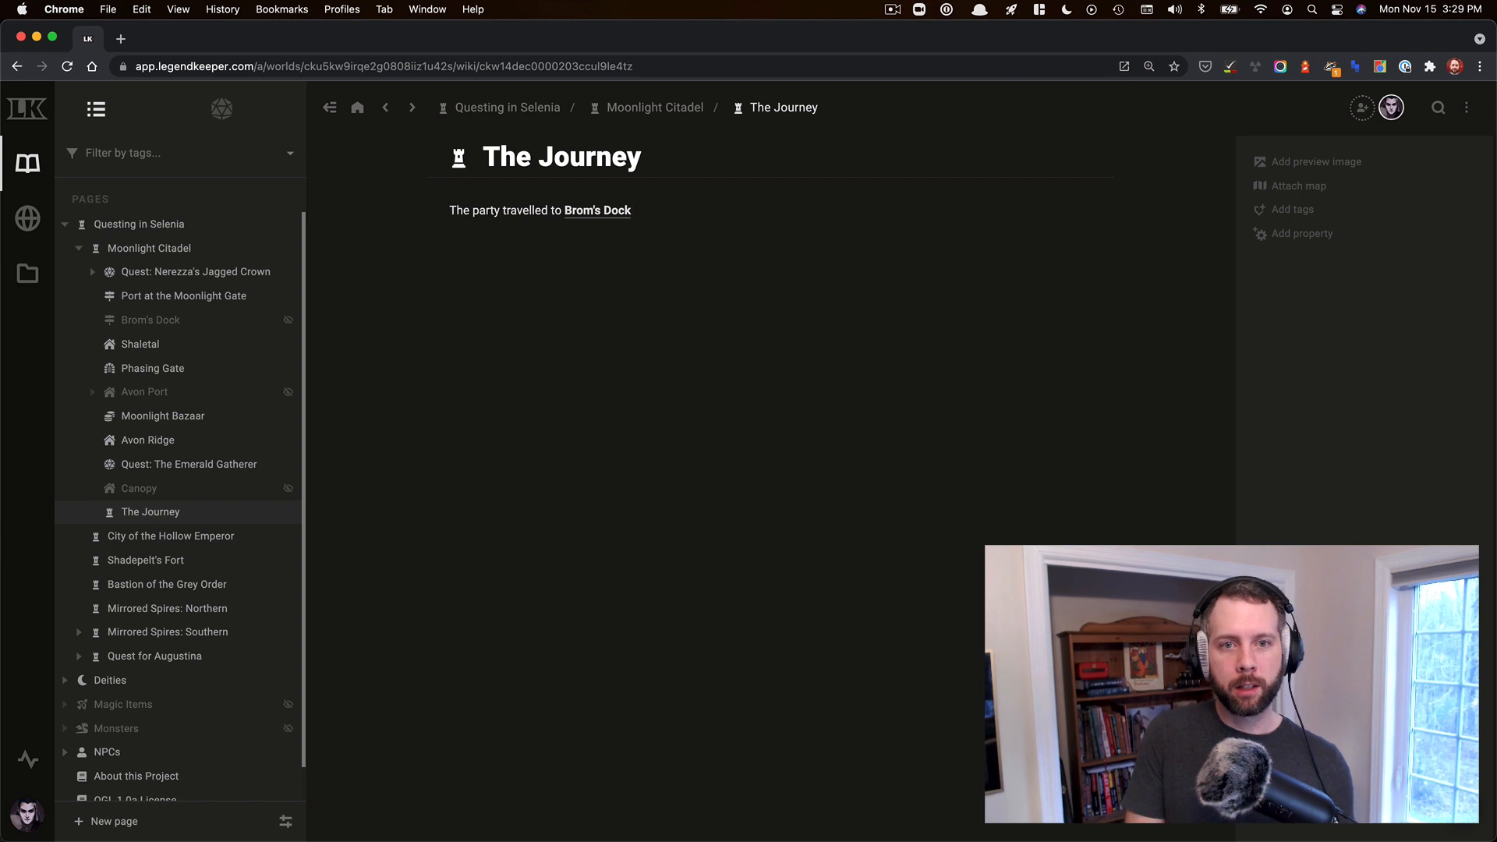
pyautogui.press('BackSpace')
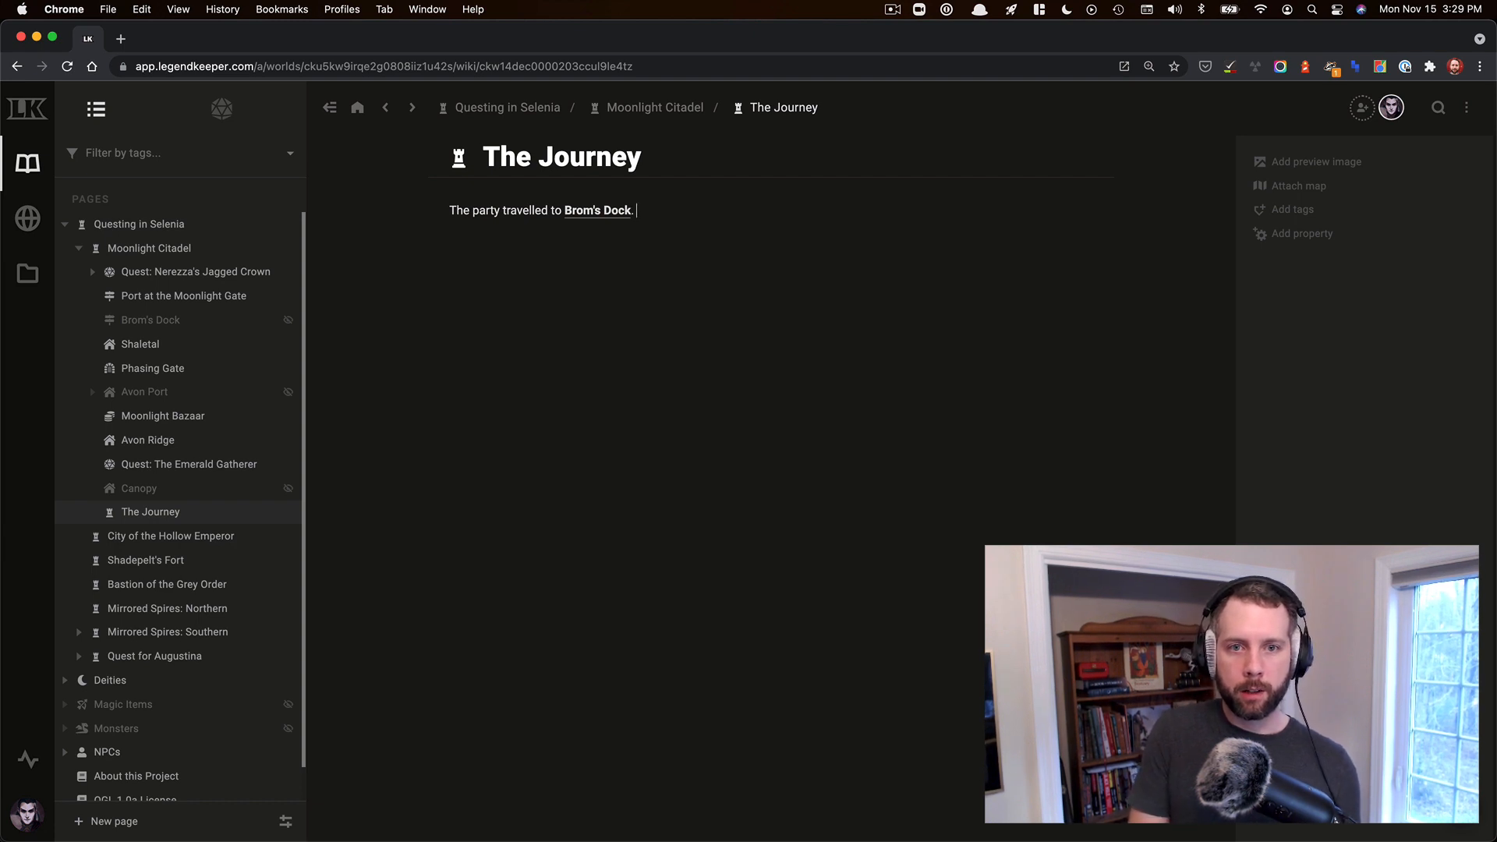
# Step: Continue the text with ". After that, they made their way to" and a page mention of Canopy
pyautogui.write('. After that, t')
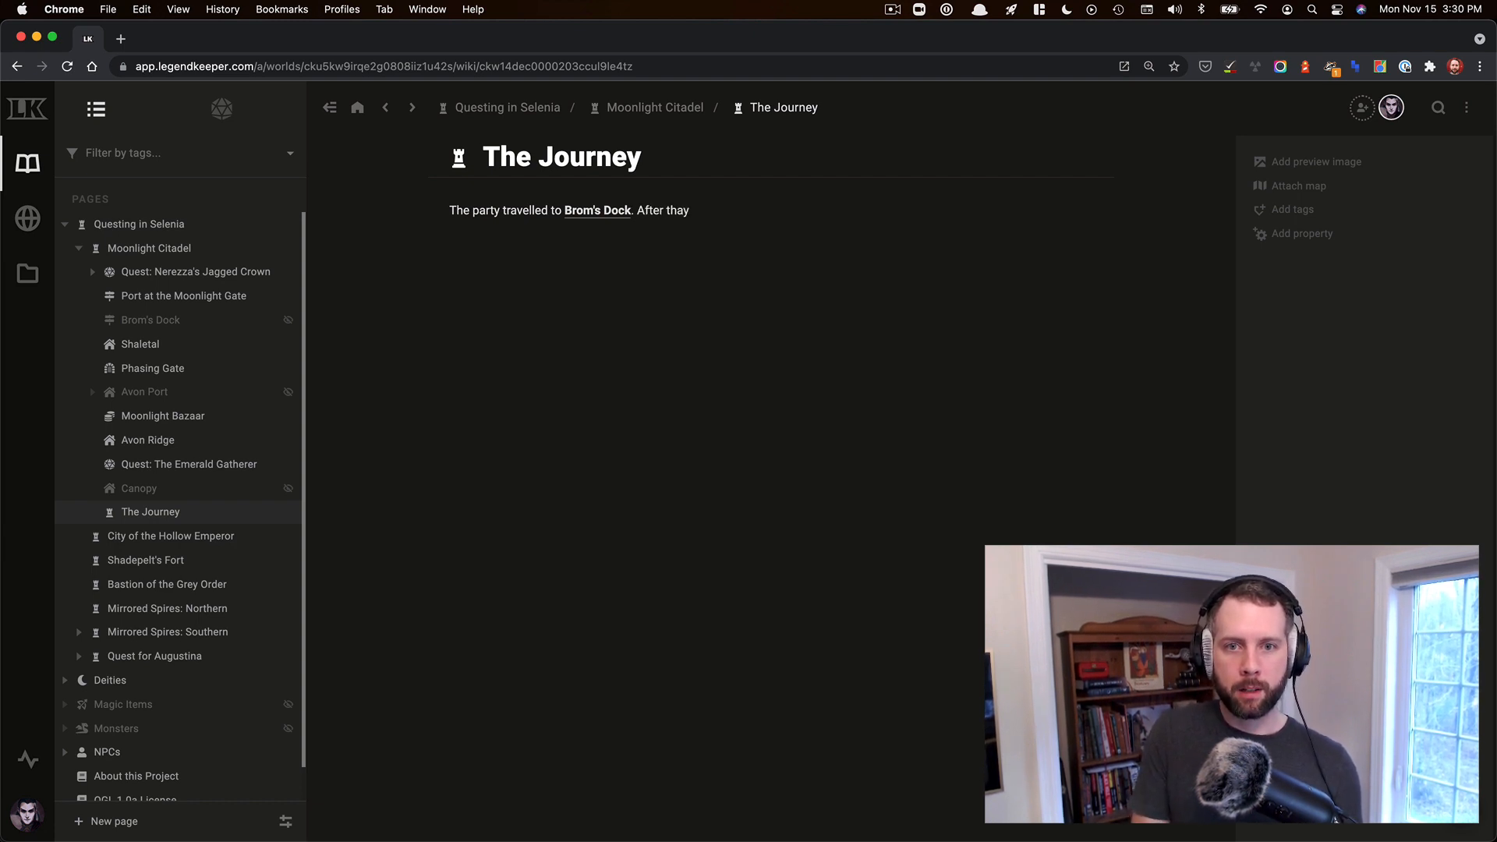
pyautogui.write('hey made their way')
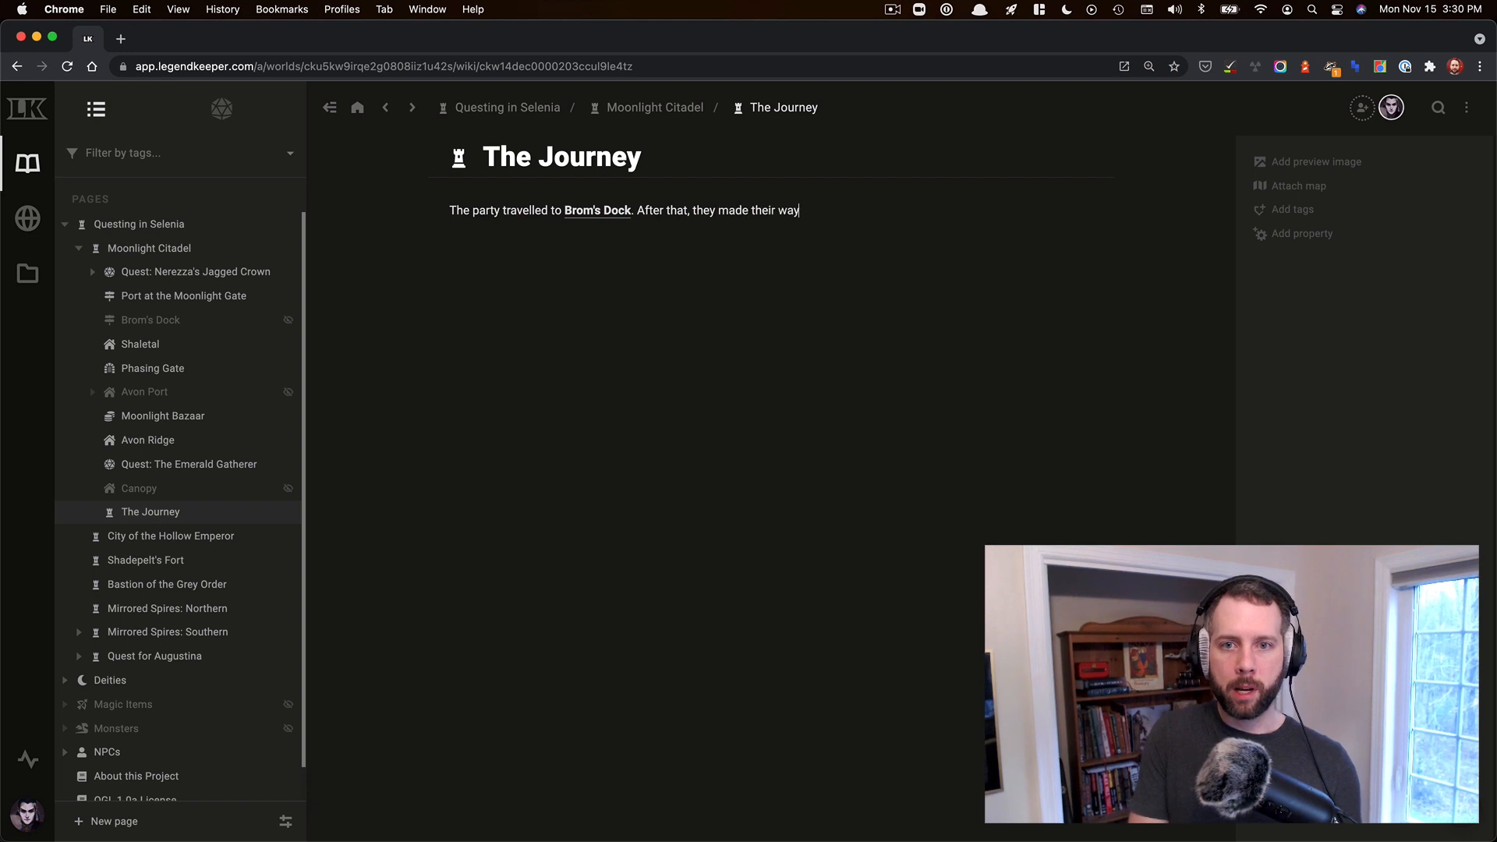
pyautogui.write(' to @')
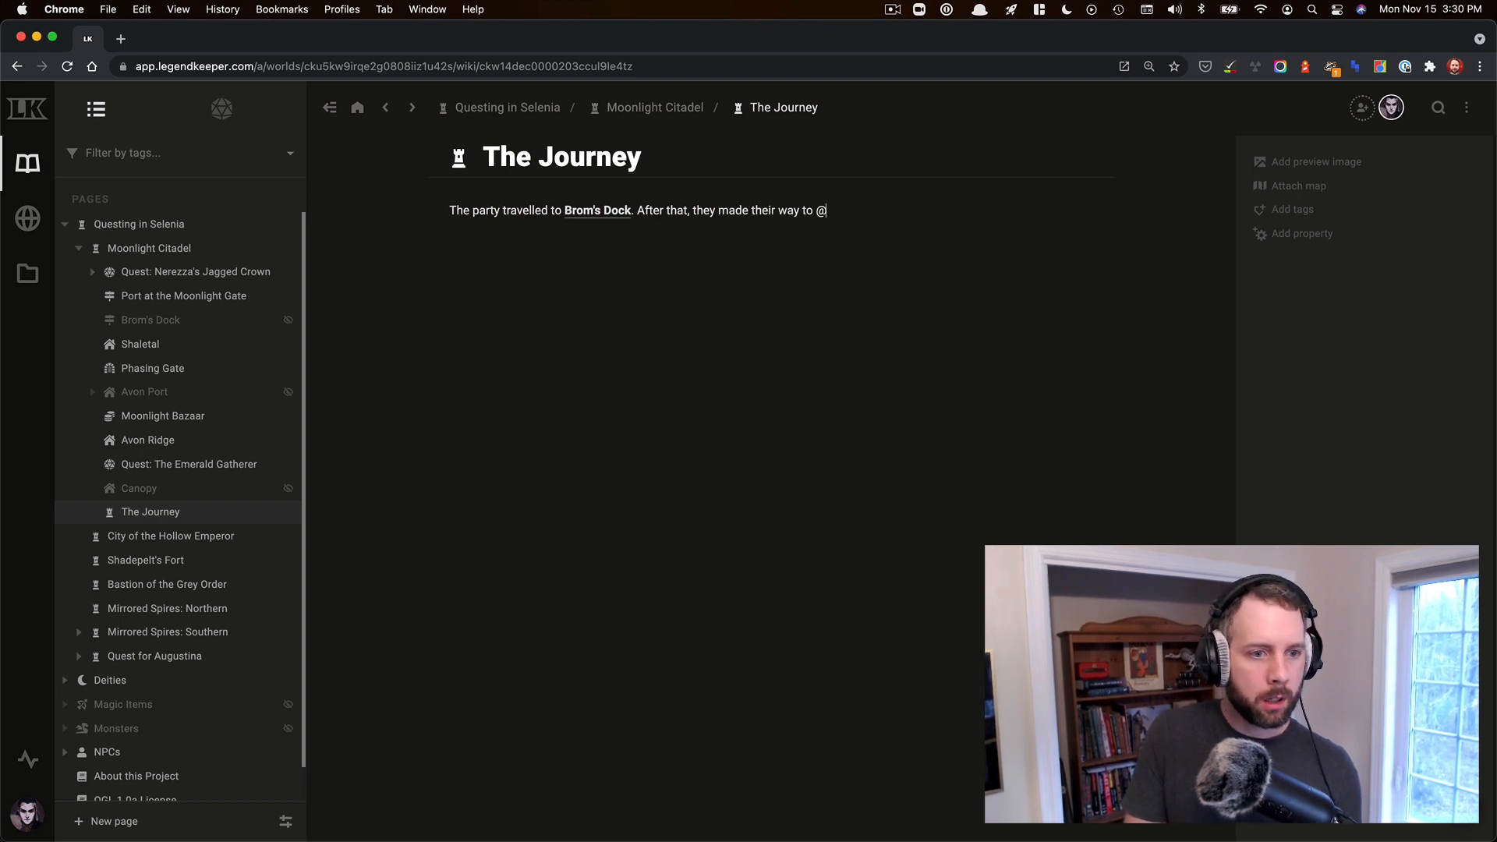
pyautogui.write('Can')
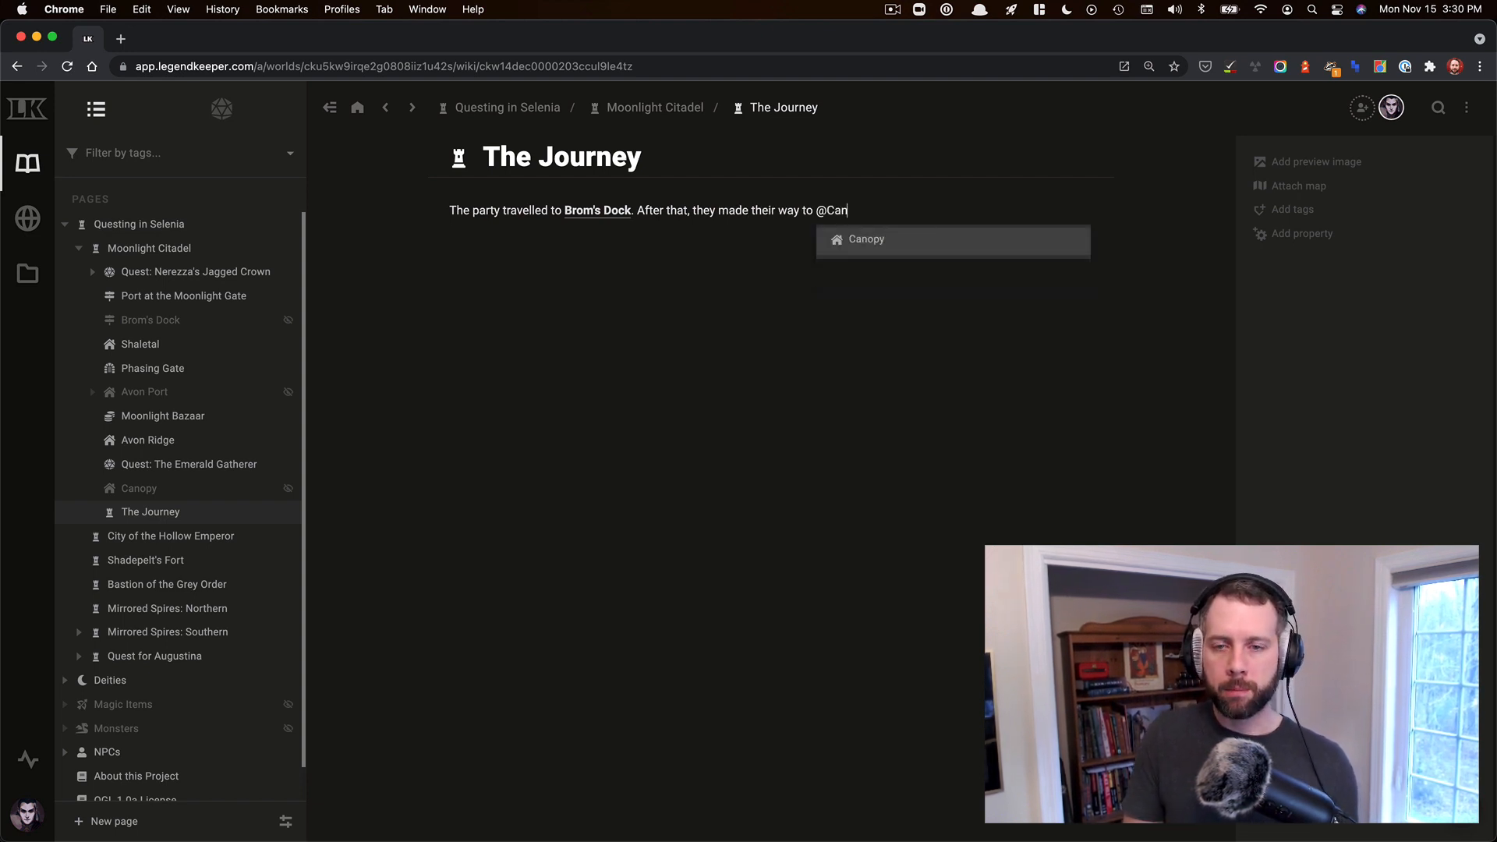
pyautogui.press('Return')
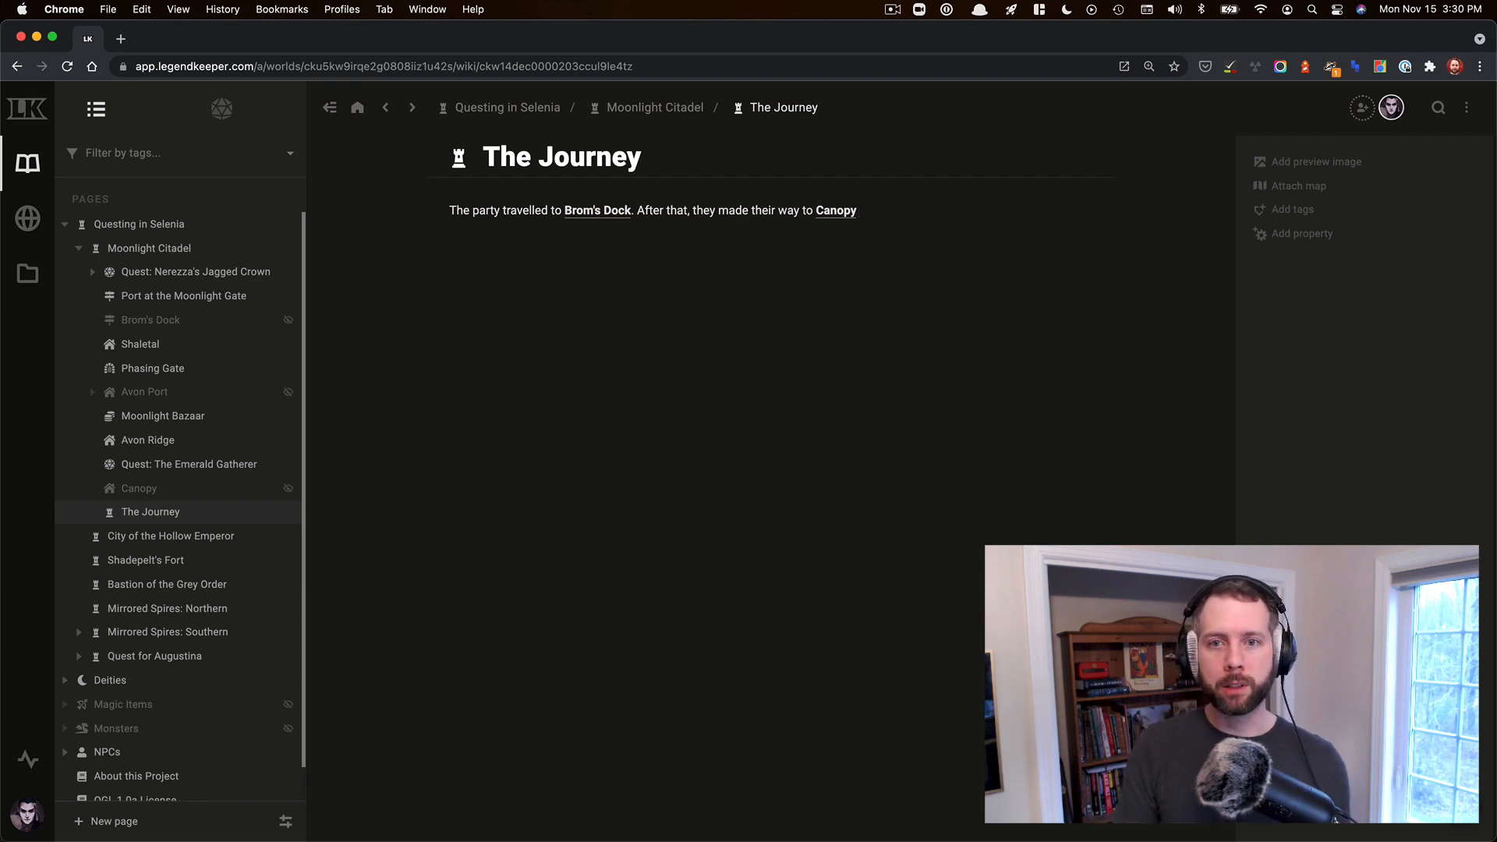
# Step: Replace the page text with the unlinked text "The party travelled to Brom's Dock. Afterwards they made their way to Canopy."
pyautogui.press('super+a')
pyautogui.press('BackSpace')
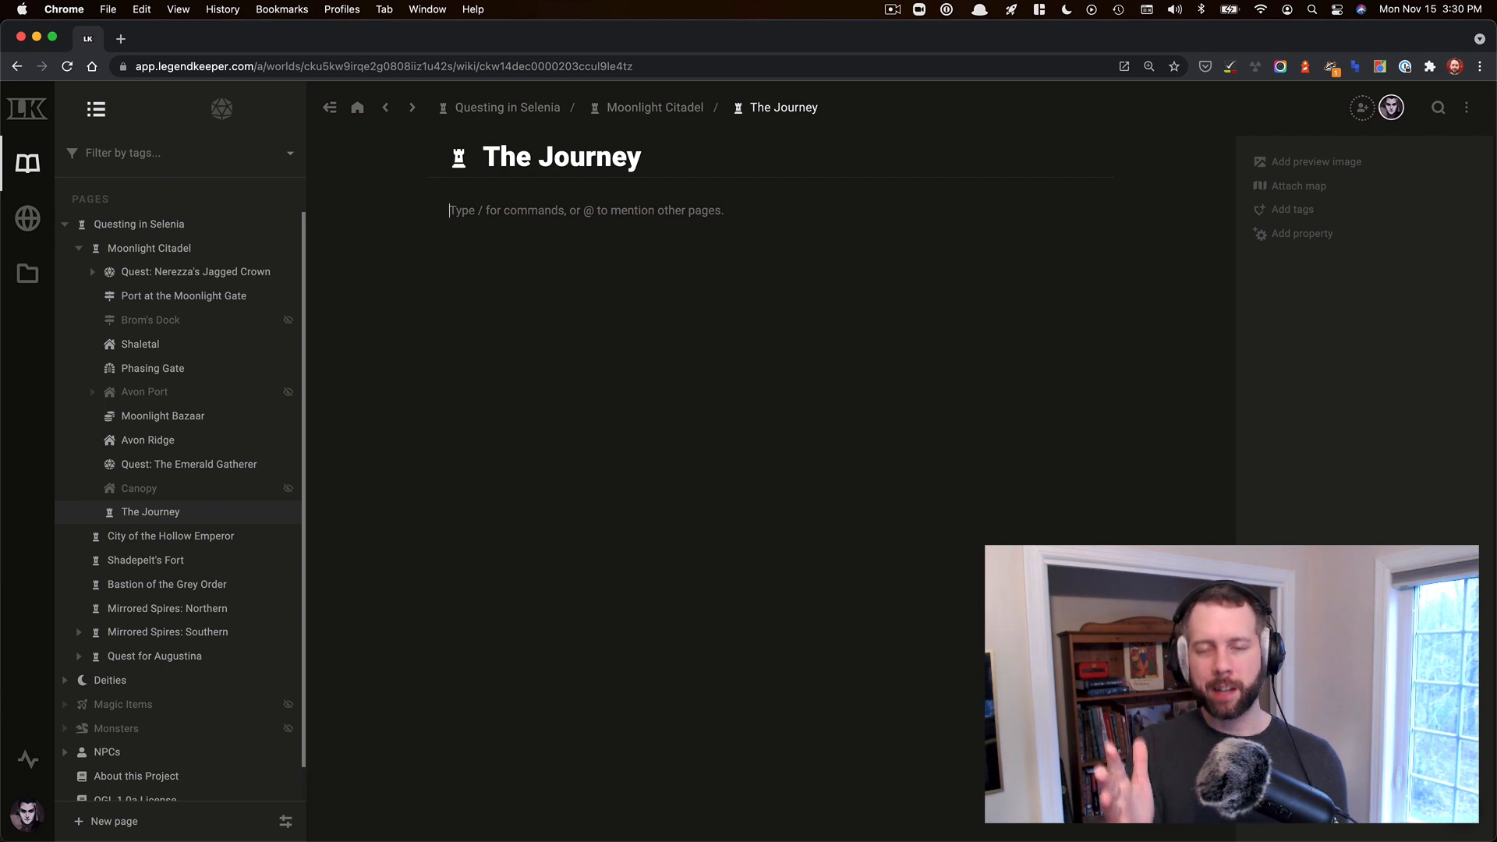
pyautogui.write('he pa')
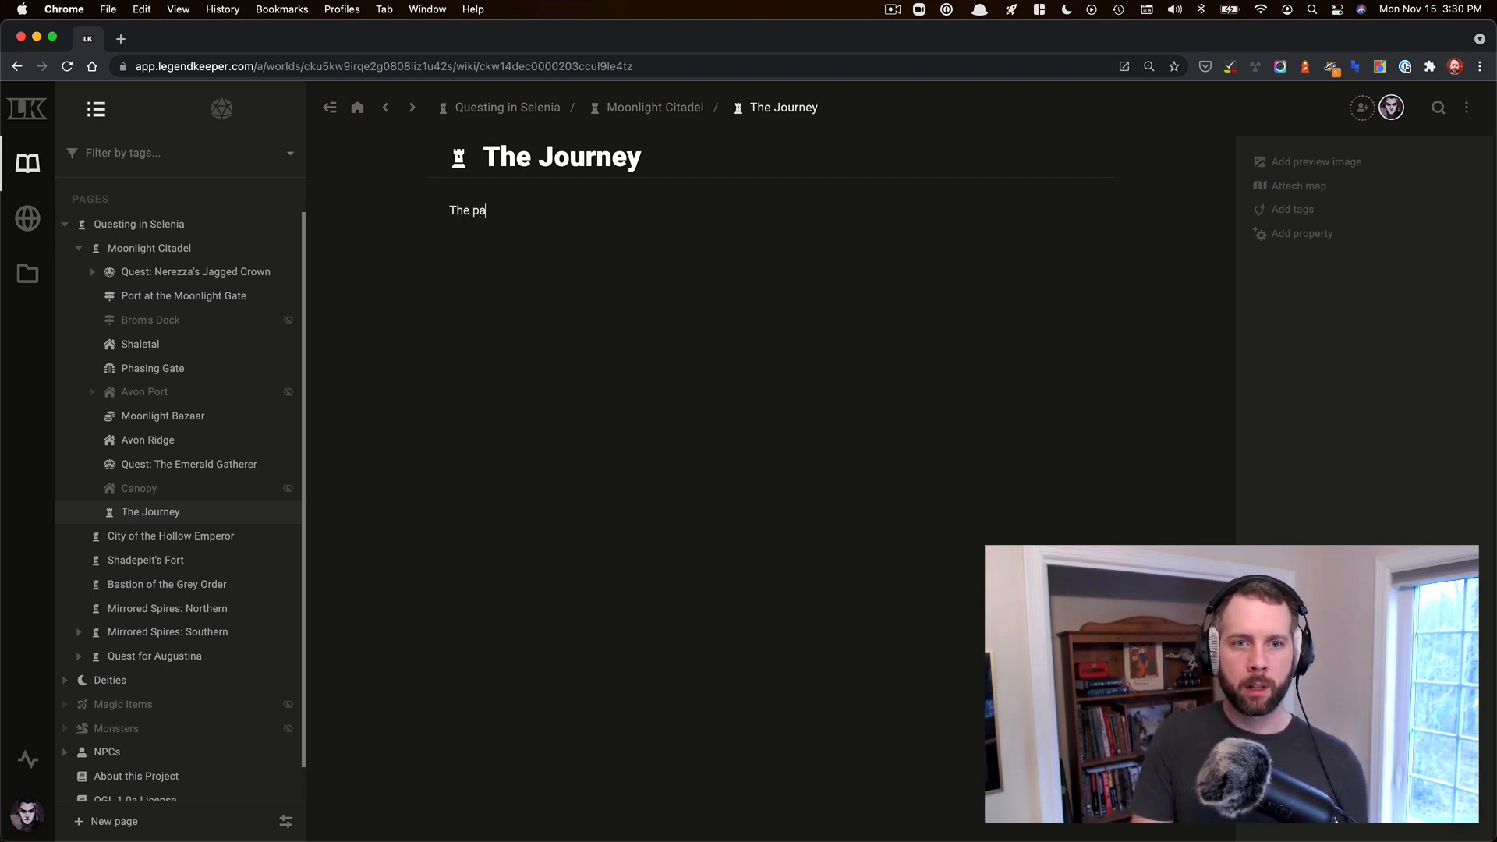
pyautogui.write('rty travelled t')
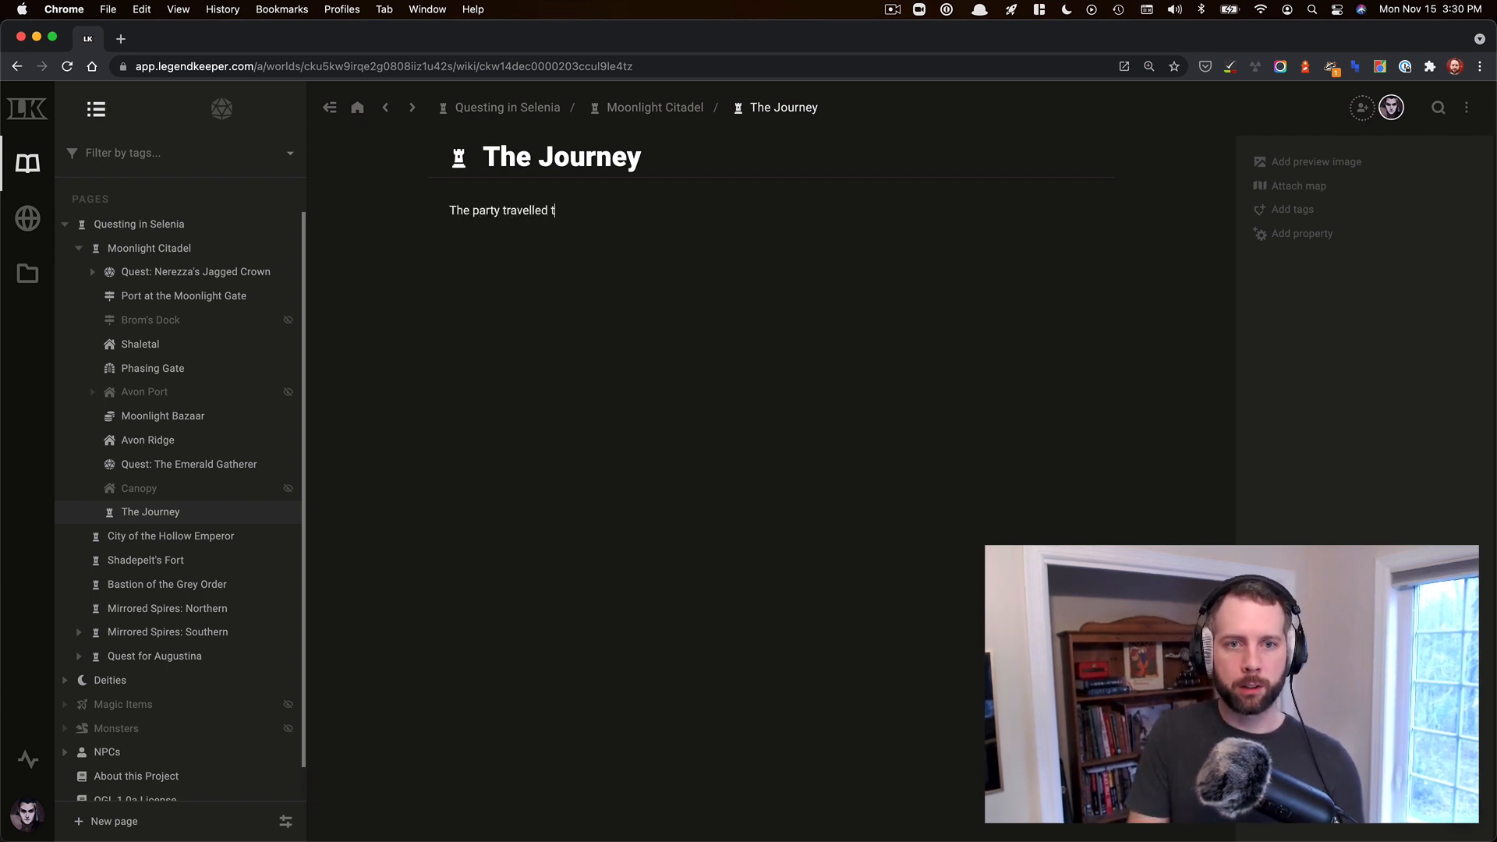
pyautogui.write("o Brom's Dock. A")
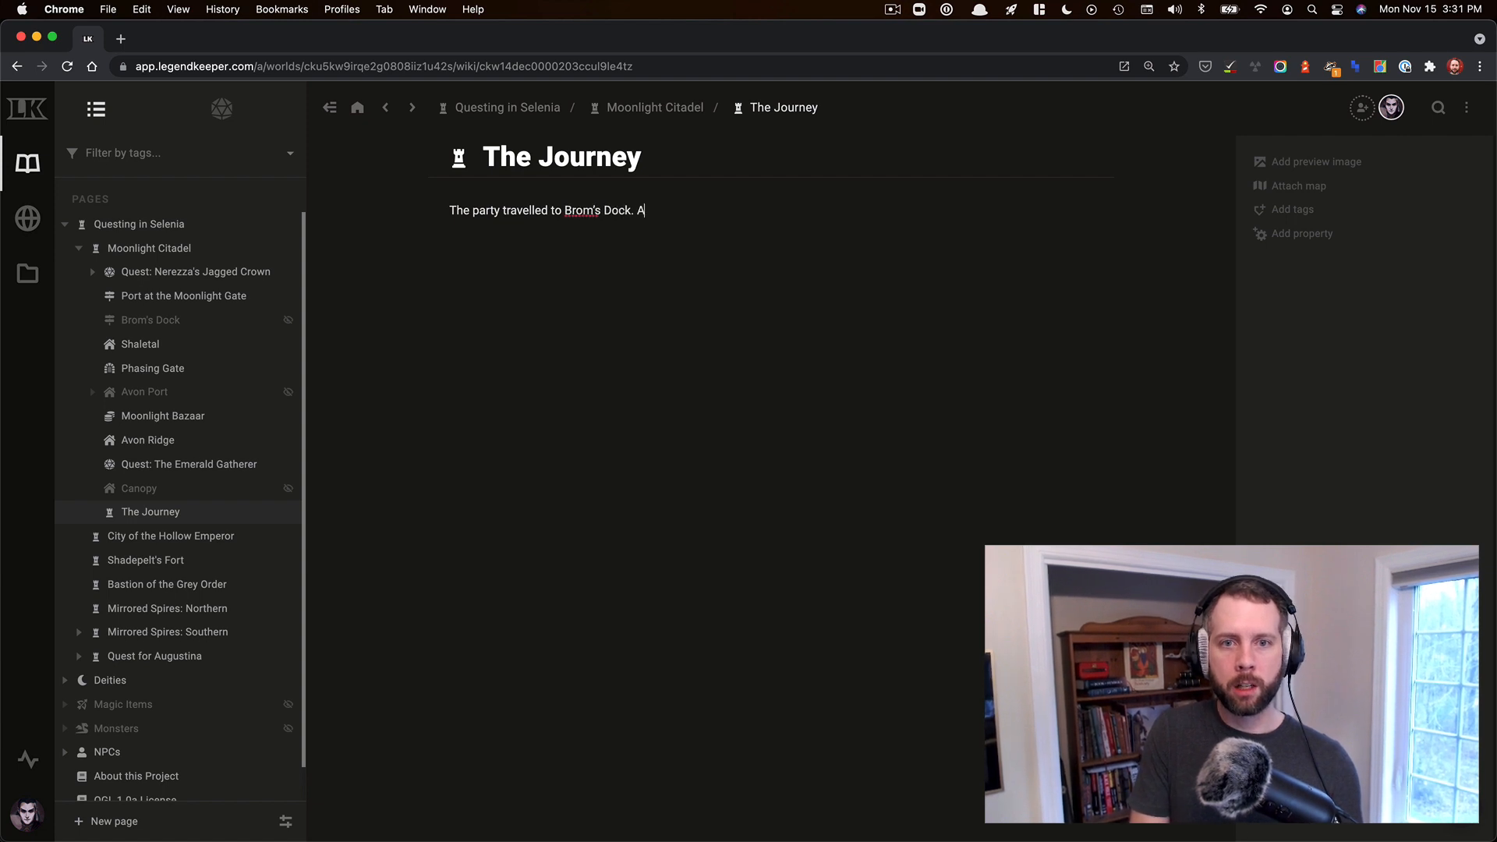
pyautogui.write('fterwards')
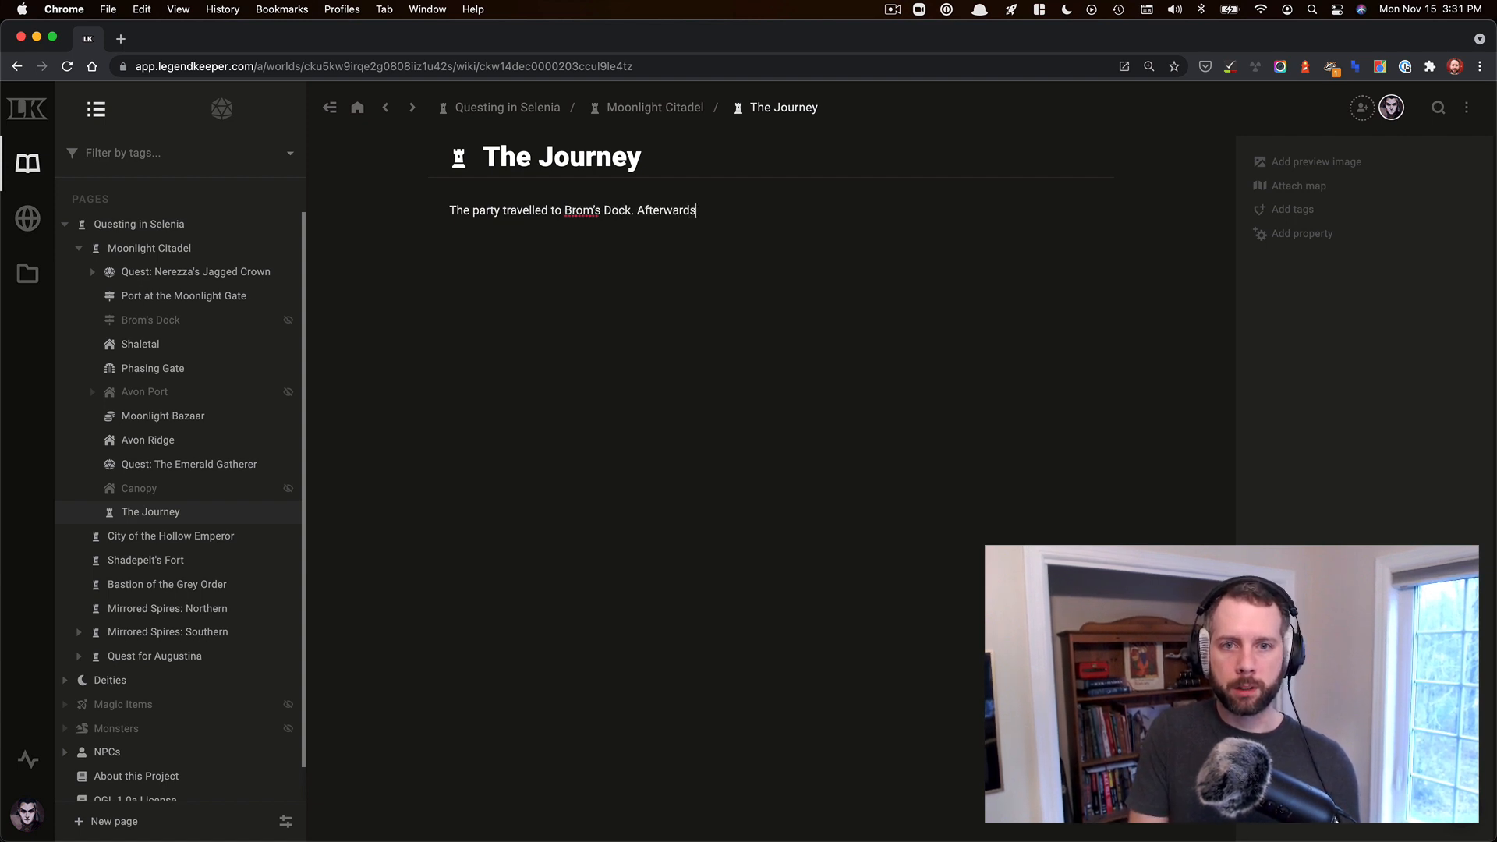
pyautogui.write(' they made their way t')
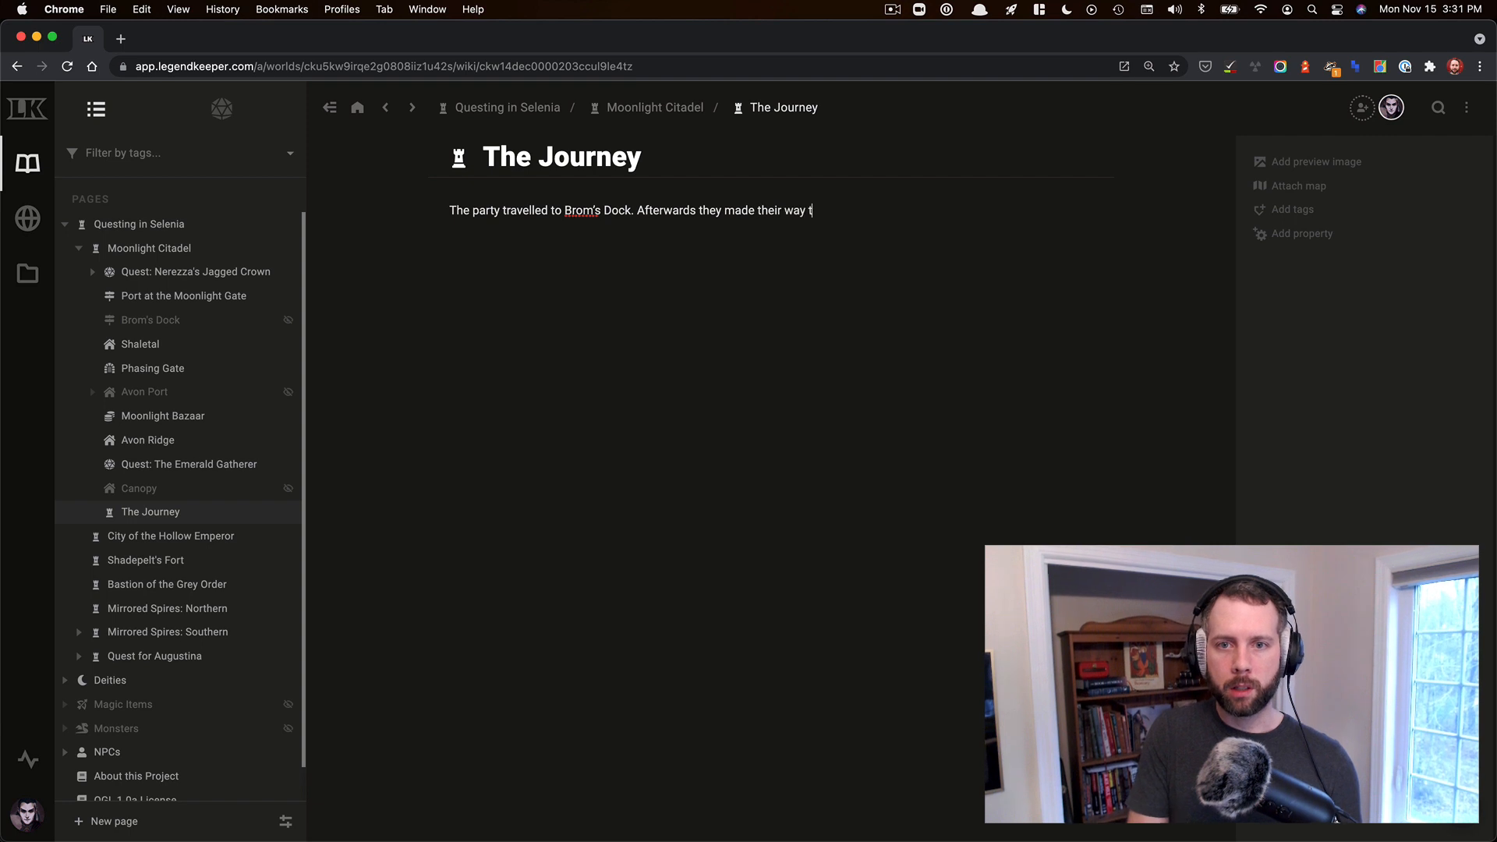
pyautogui.write('o Canopy.')
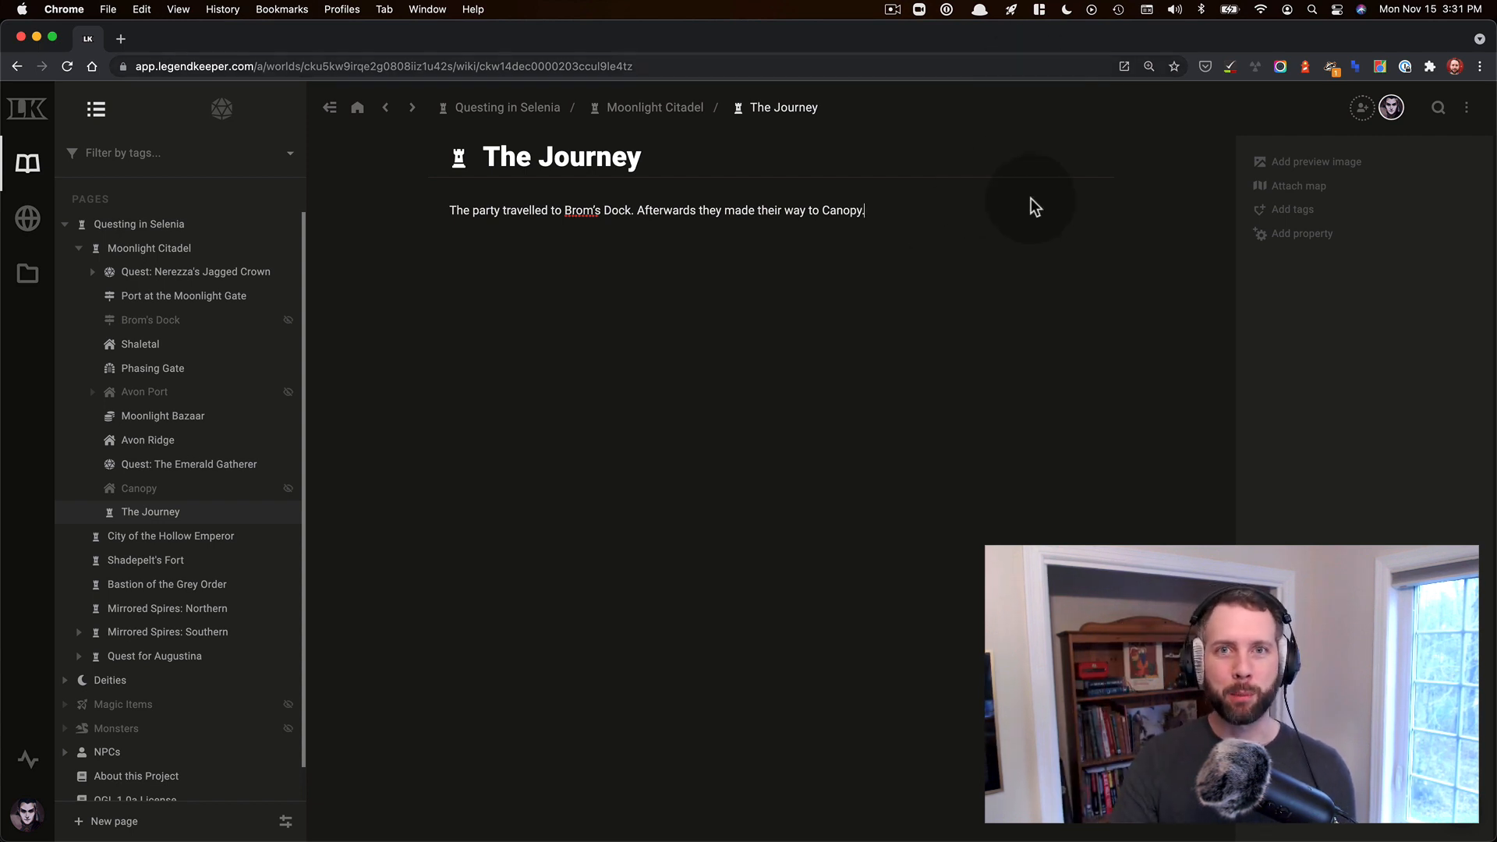
# Step: Run Auto-link on The Journey page with both Brom's Dock and Canopy selected
pyautogui.click(1466, 114)
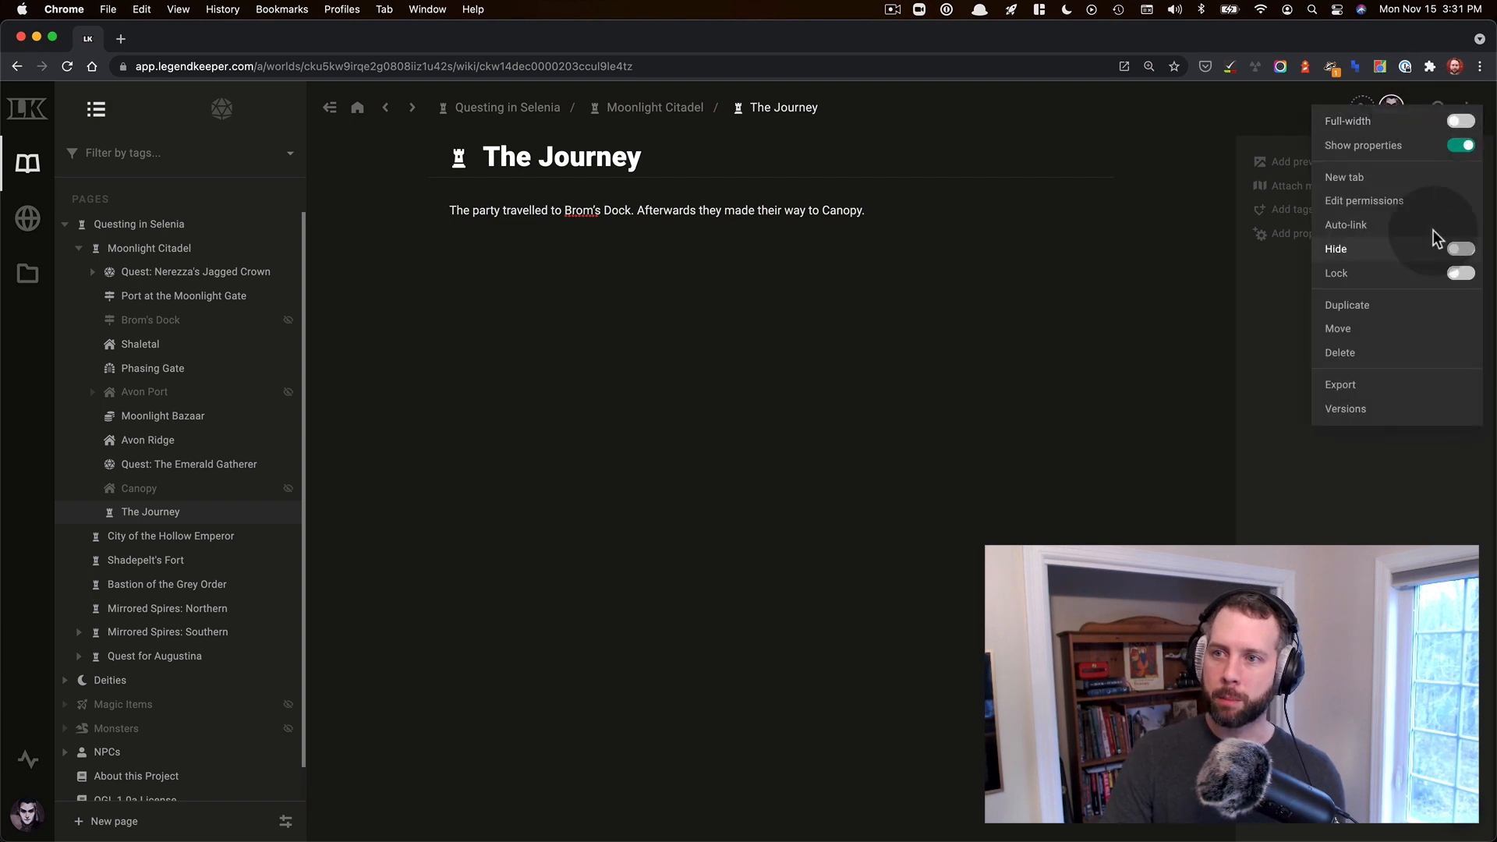
pyautogui.click(1366, 223)
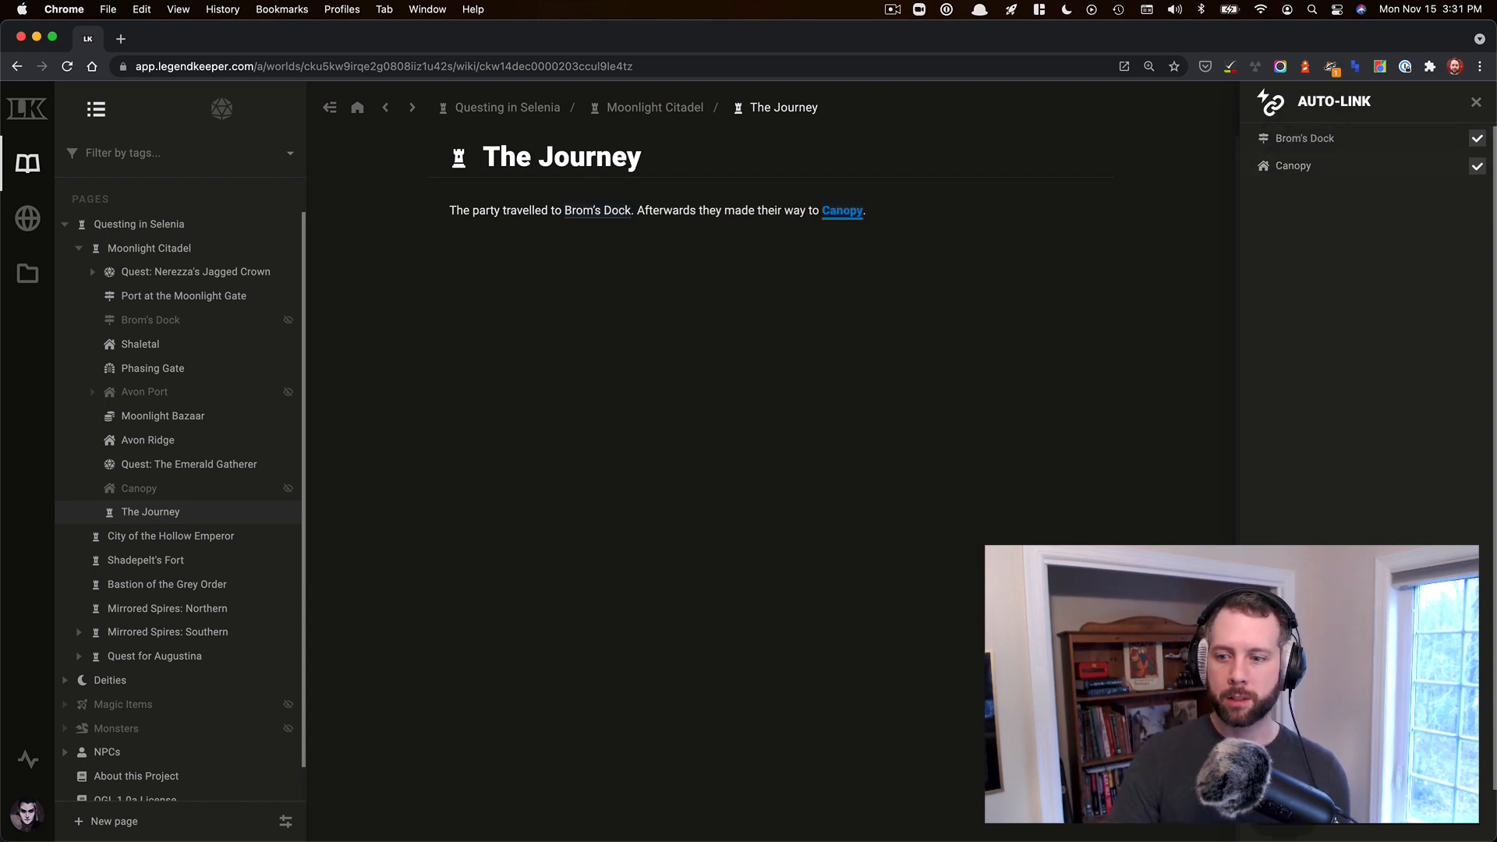
pyautogui.click(687, 286)
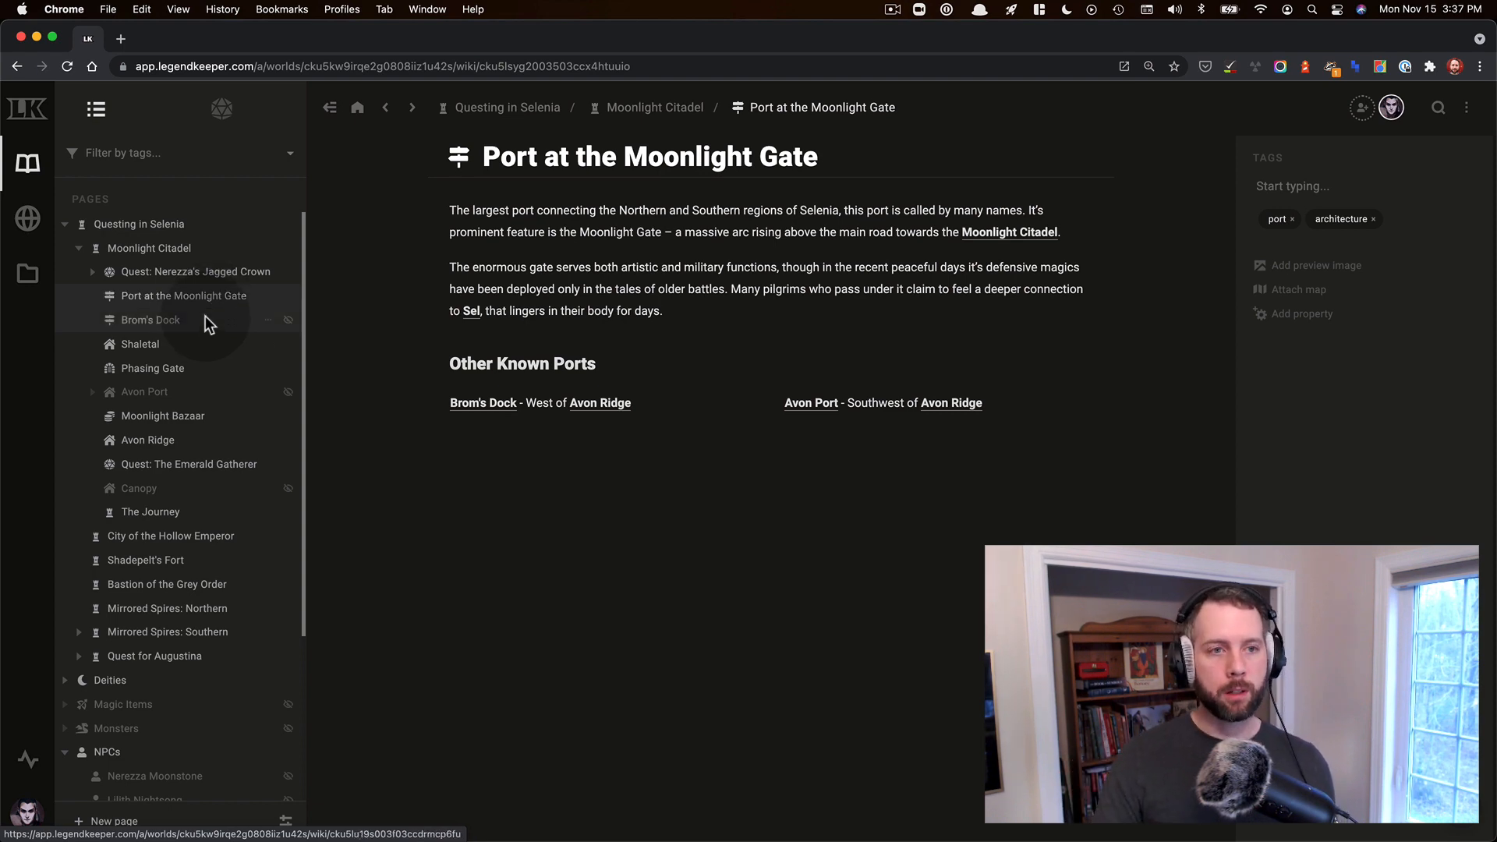
# Step: Examine the Moonlight Citadel page and its subpages, including the tags on Port at the Moonlight Gate
pyautogui.click(170, 250)
pyautogui.click(81, 248)
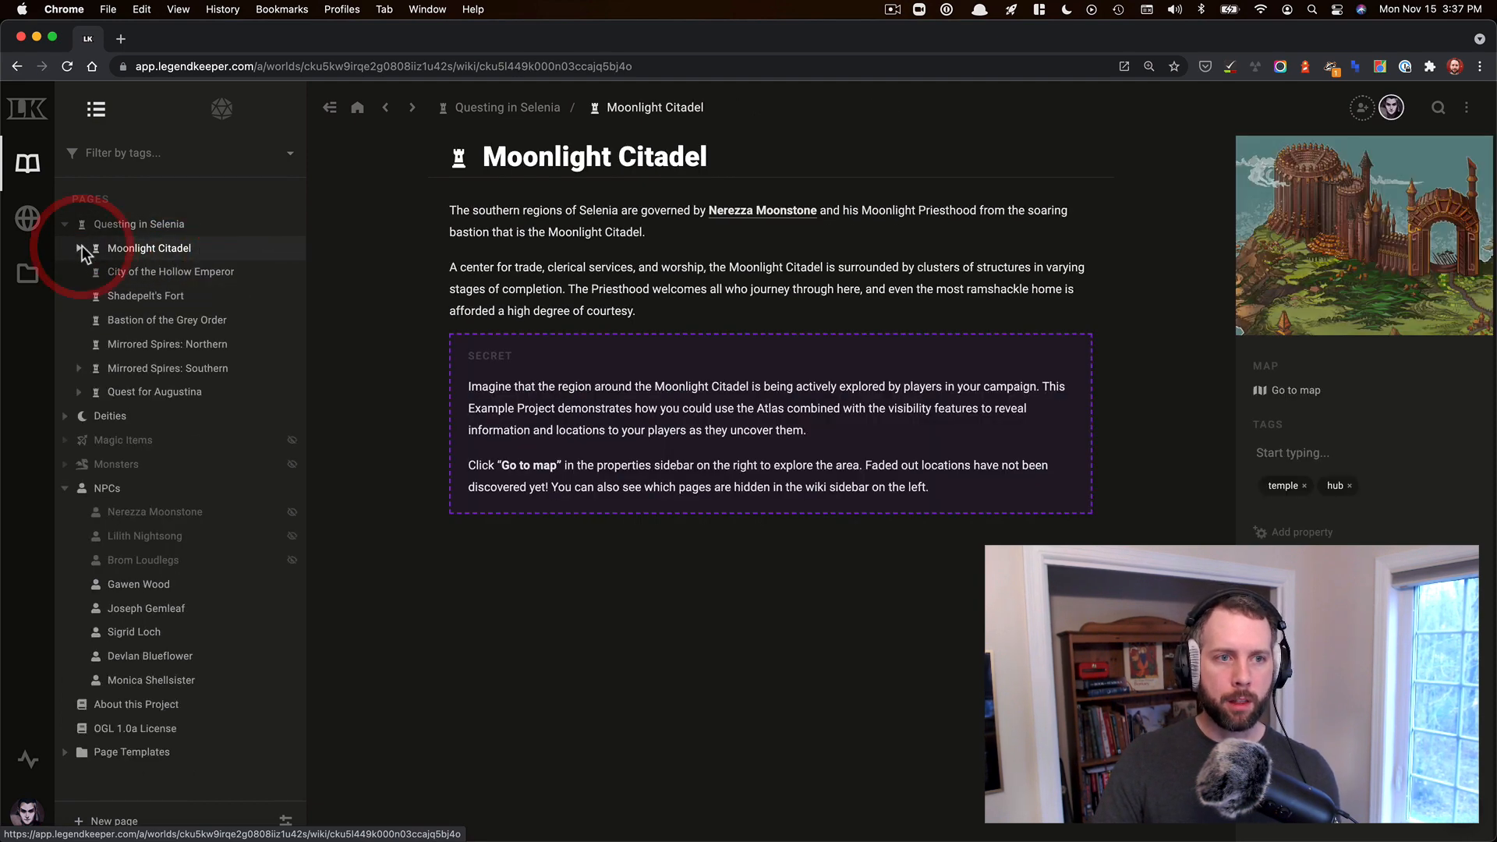
pyautogui.click(81, 247)
pyautogui.moveTo(1300, 212)
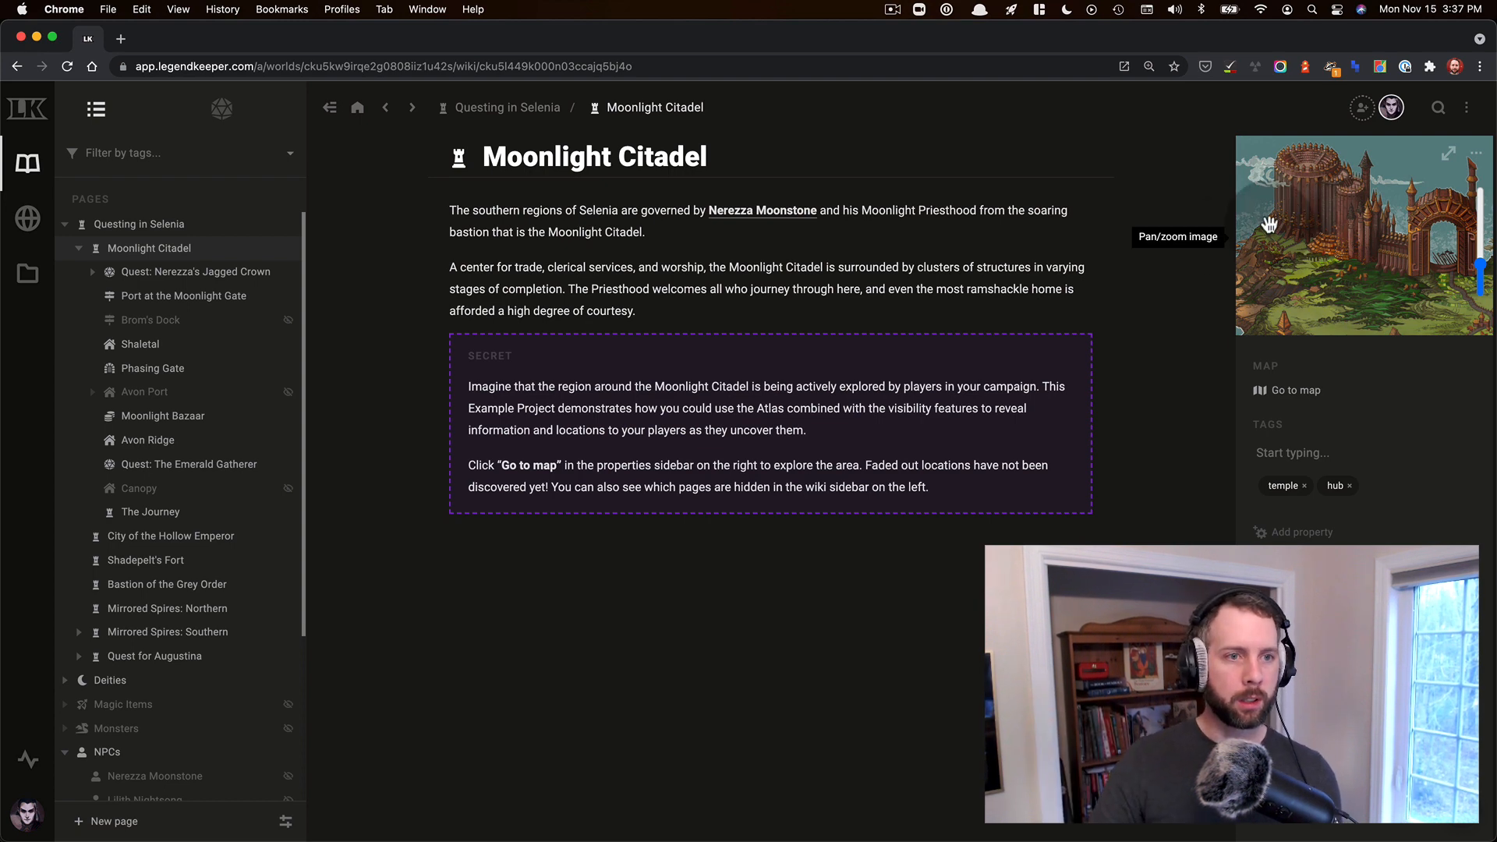
pyautogui.click(151, 301)
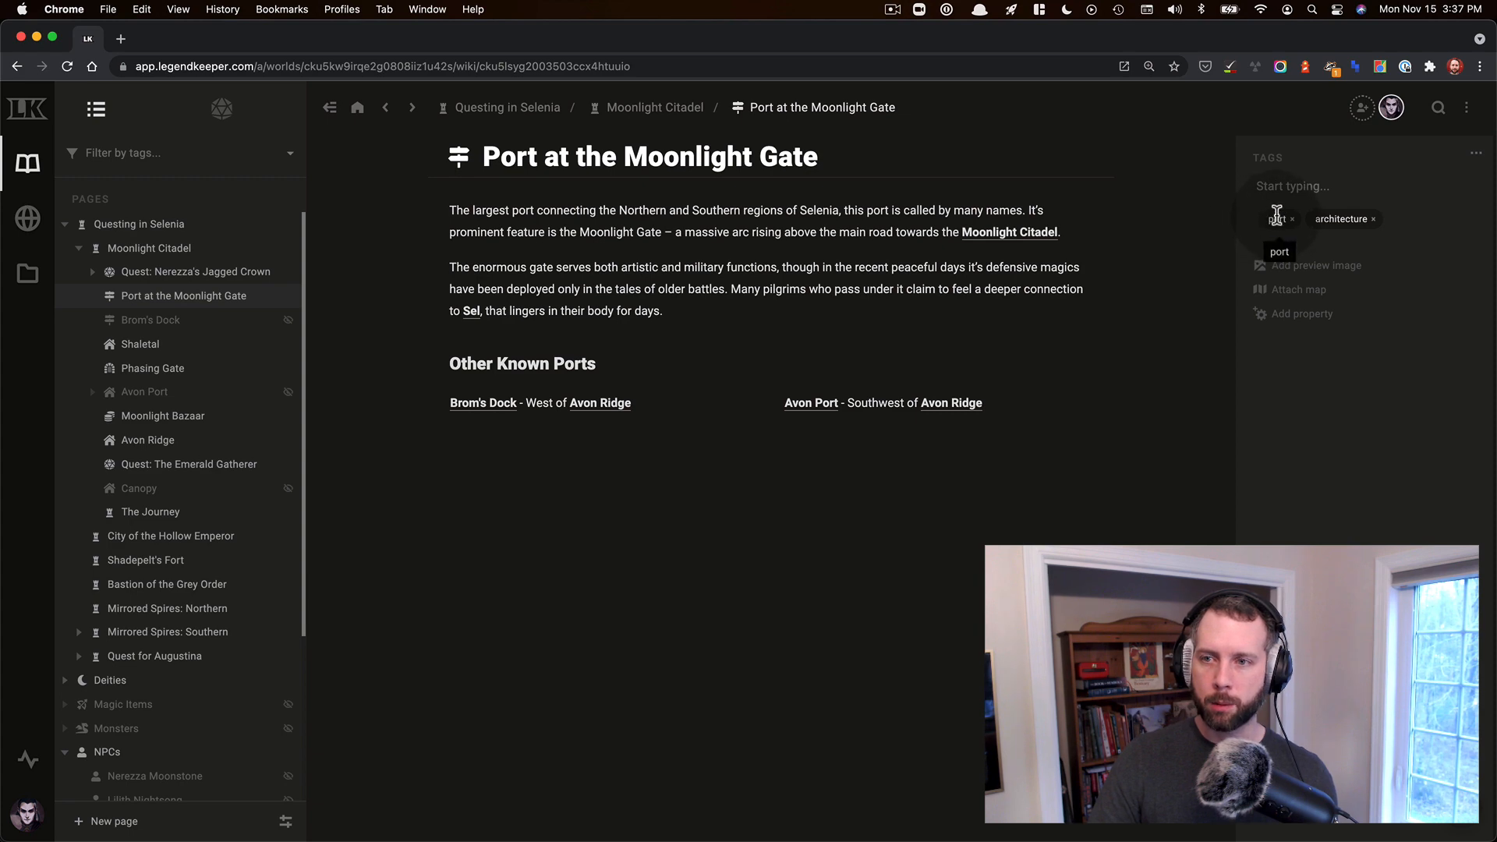
# Step: Examine the tags on the Brom's Dock, Shaletal, Phasing Gate, Avon Port and Avon Ridge pages
pyautogui.click(147, 321)
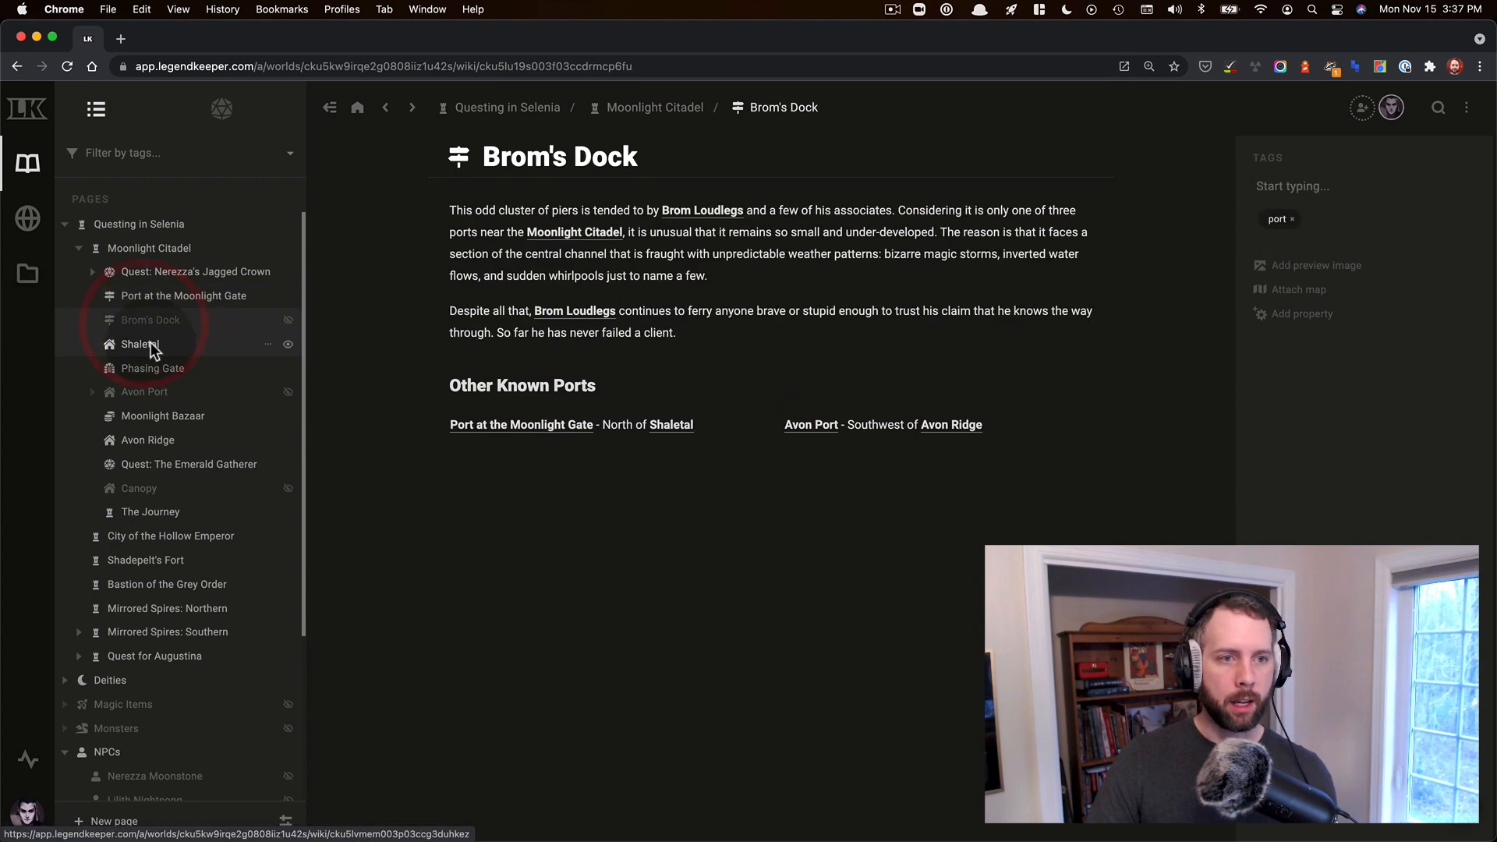
pyautogui.click(152, 349)
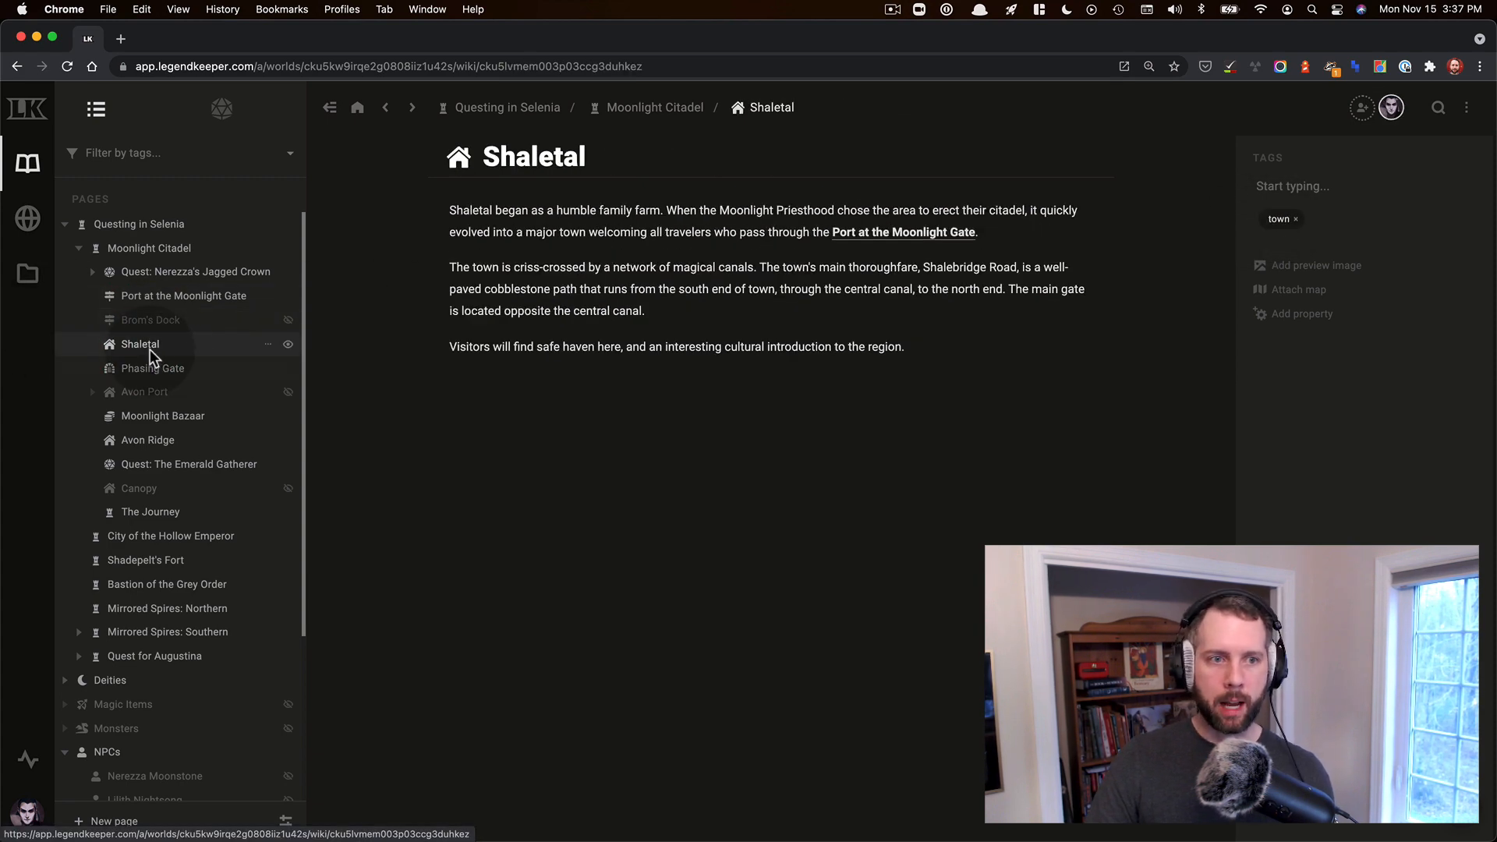
pyautogui.click(158, 372)
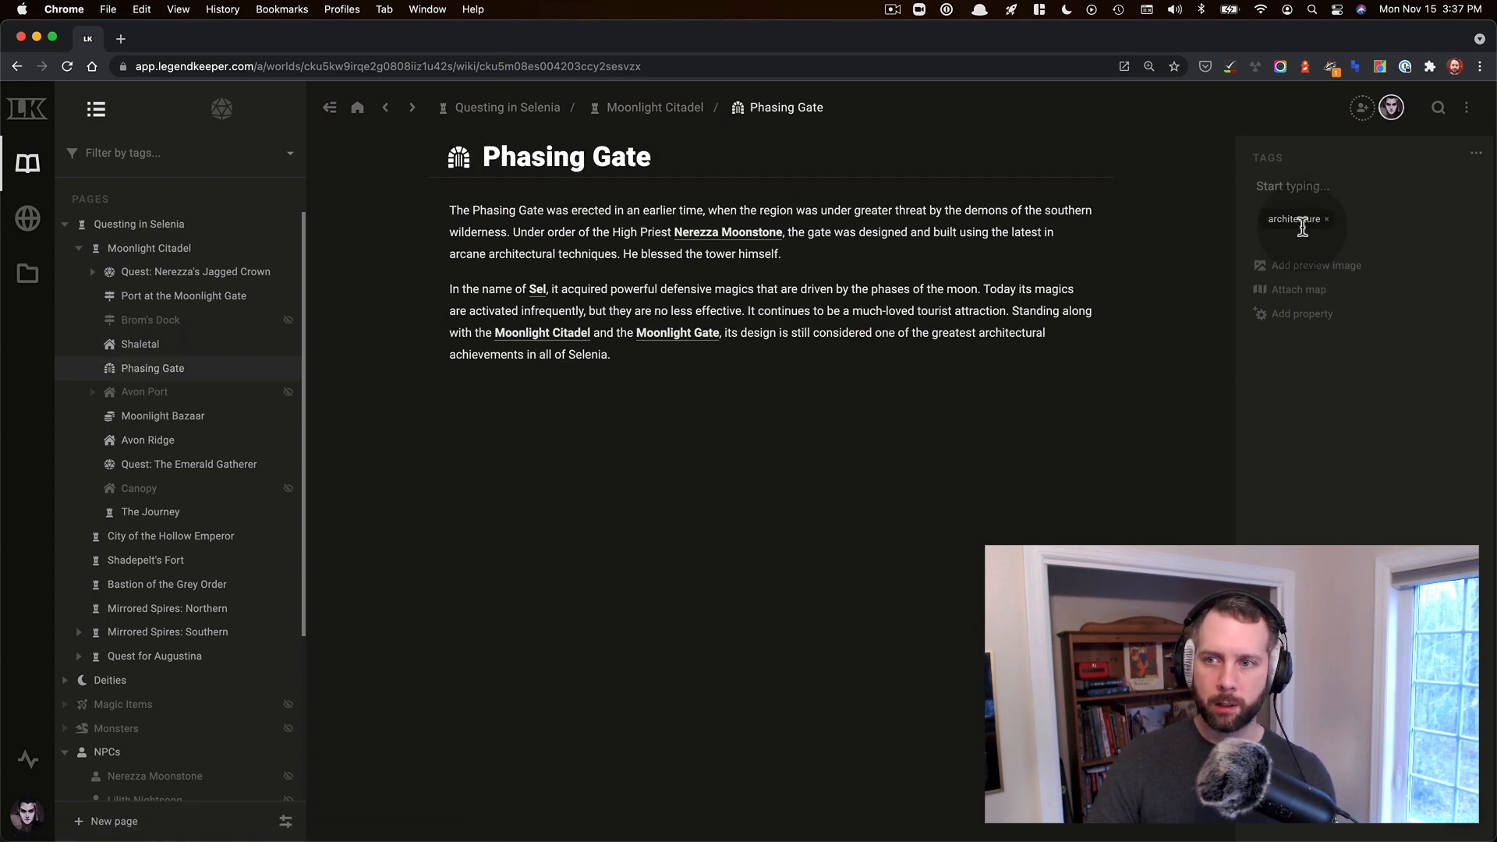
pyautogui.click(173, 388)
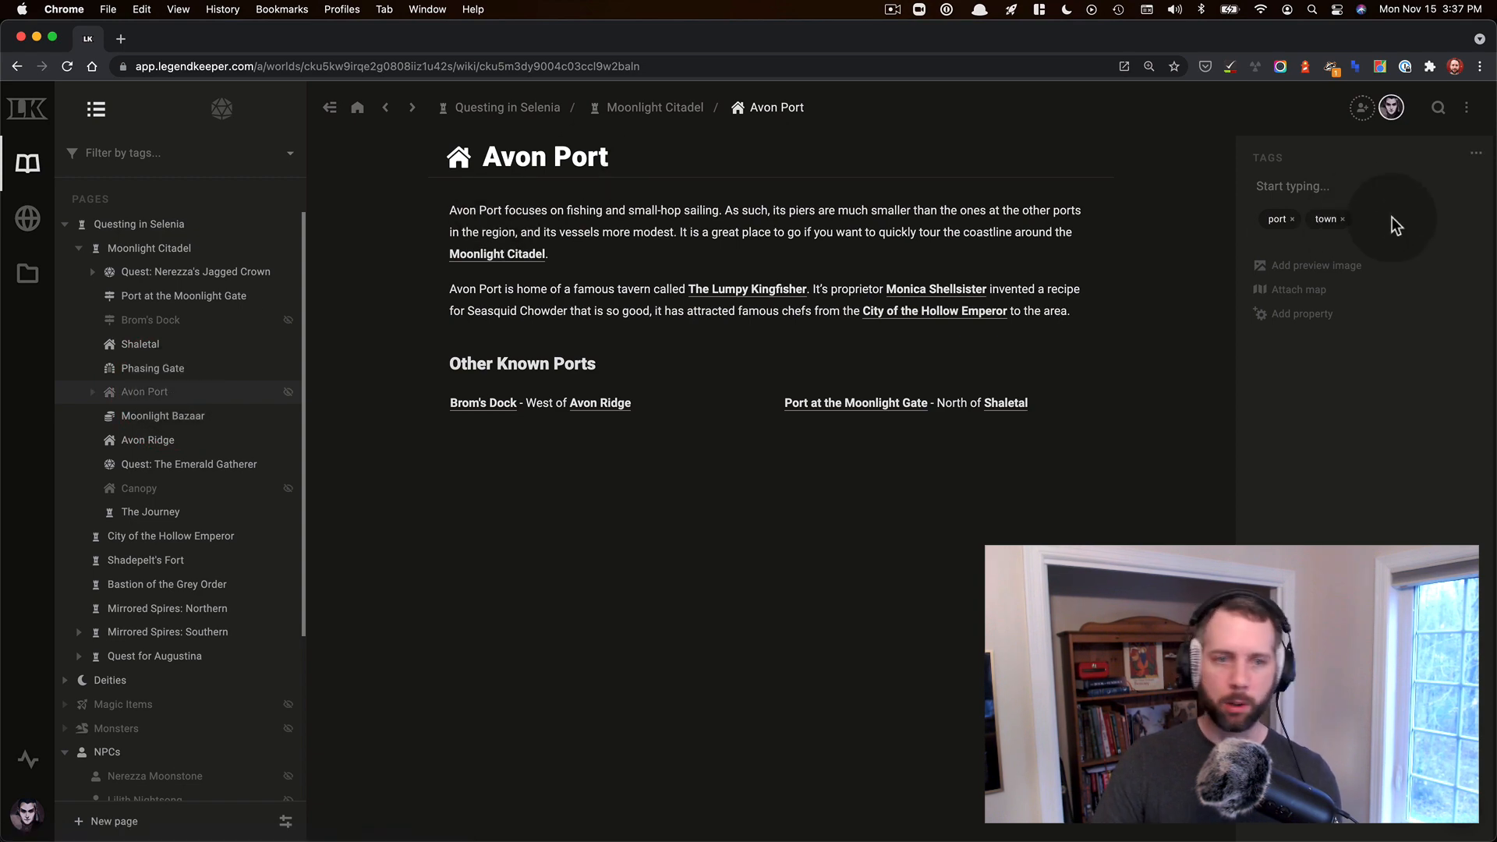
pyautogui.click(168, 429)
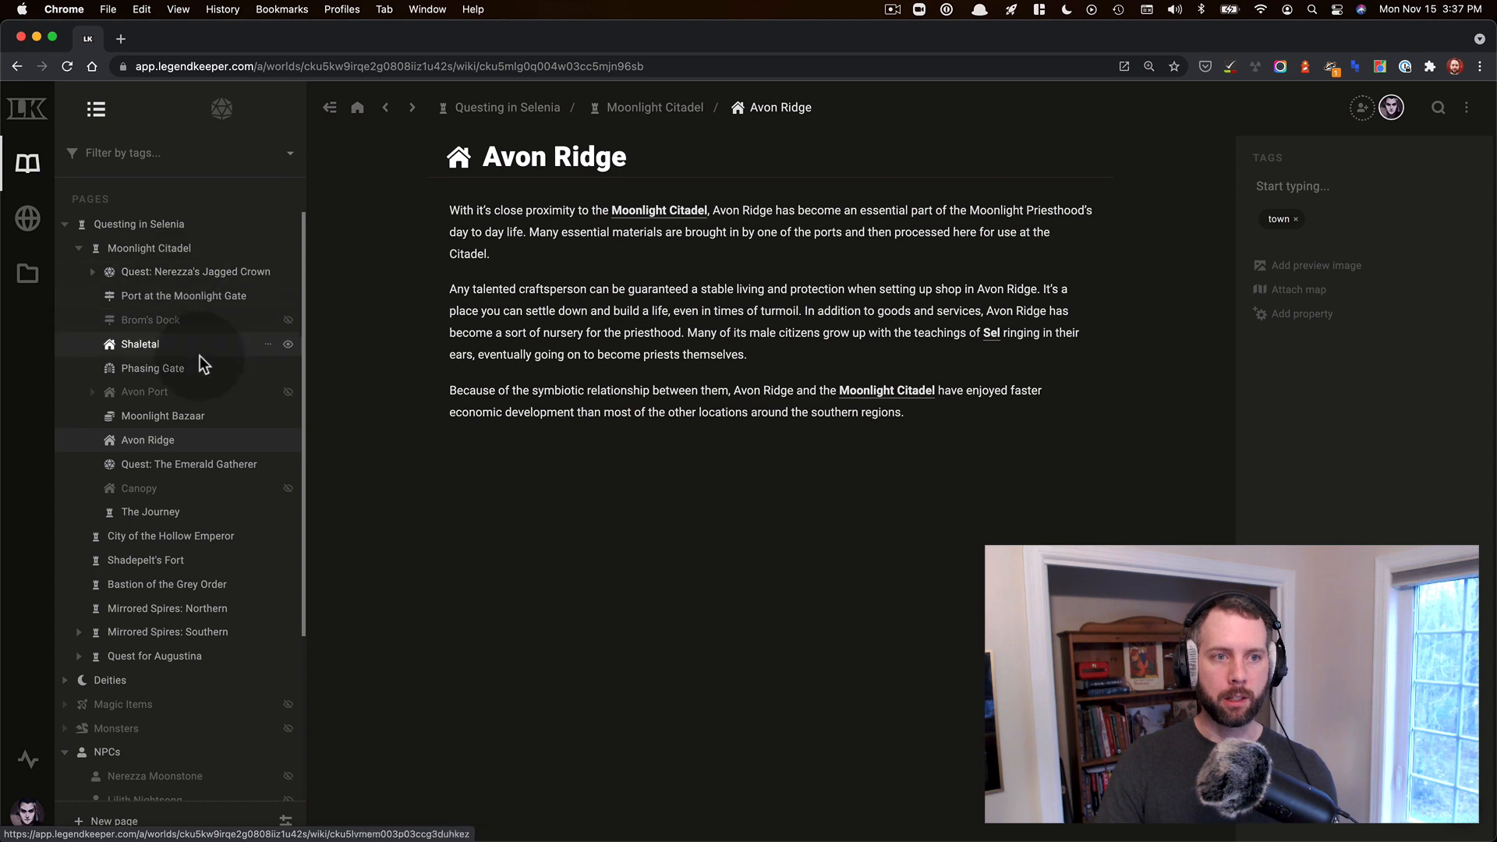
# Step: Filter the wiki page list by the tag port
pyautogui.click(148, 153)
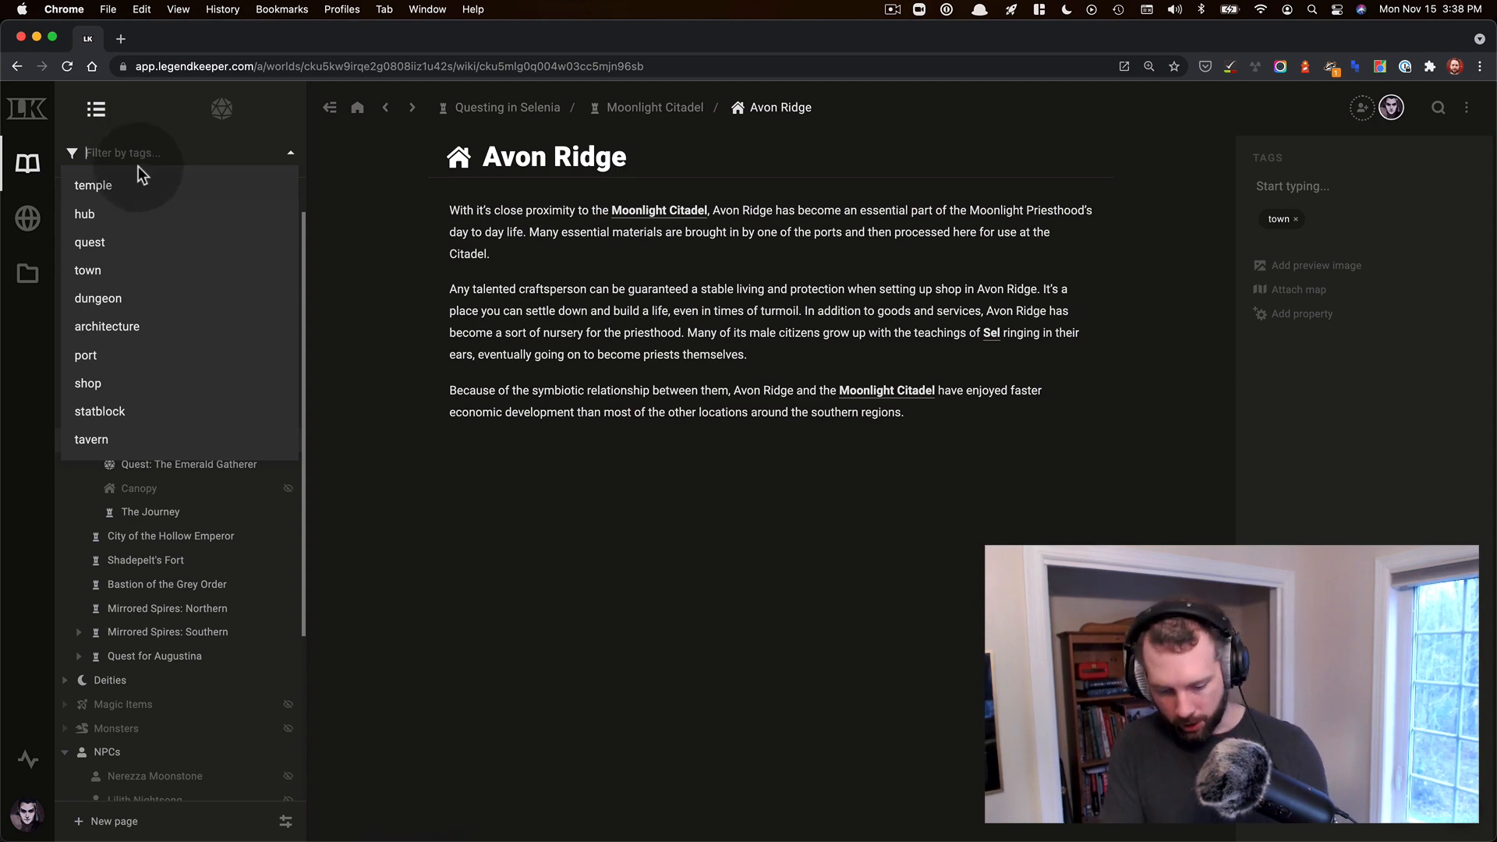
pyautogui.write('port')
pyautogui.press('Return')
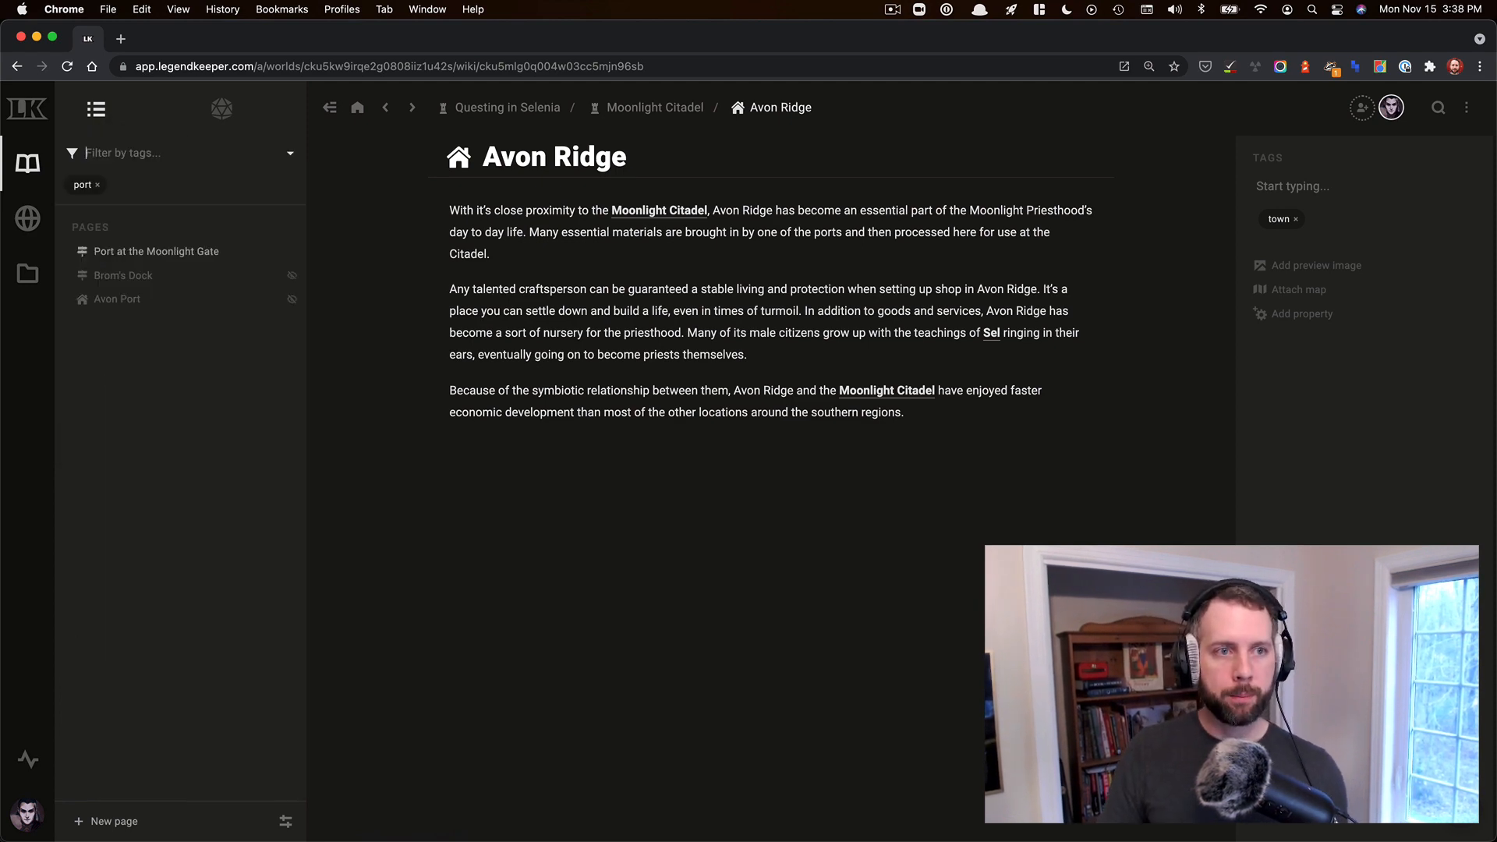
# Step: View the port-tagged pages in turn: Port at the Moonlight Gate, Brom's Dock and Avon Port
pyautogui.click(182, 251)
pyautogui.click(178, 274)
pyautogui.click(172, 294)
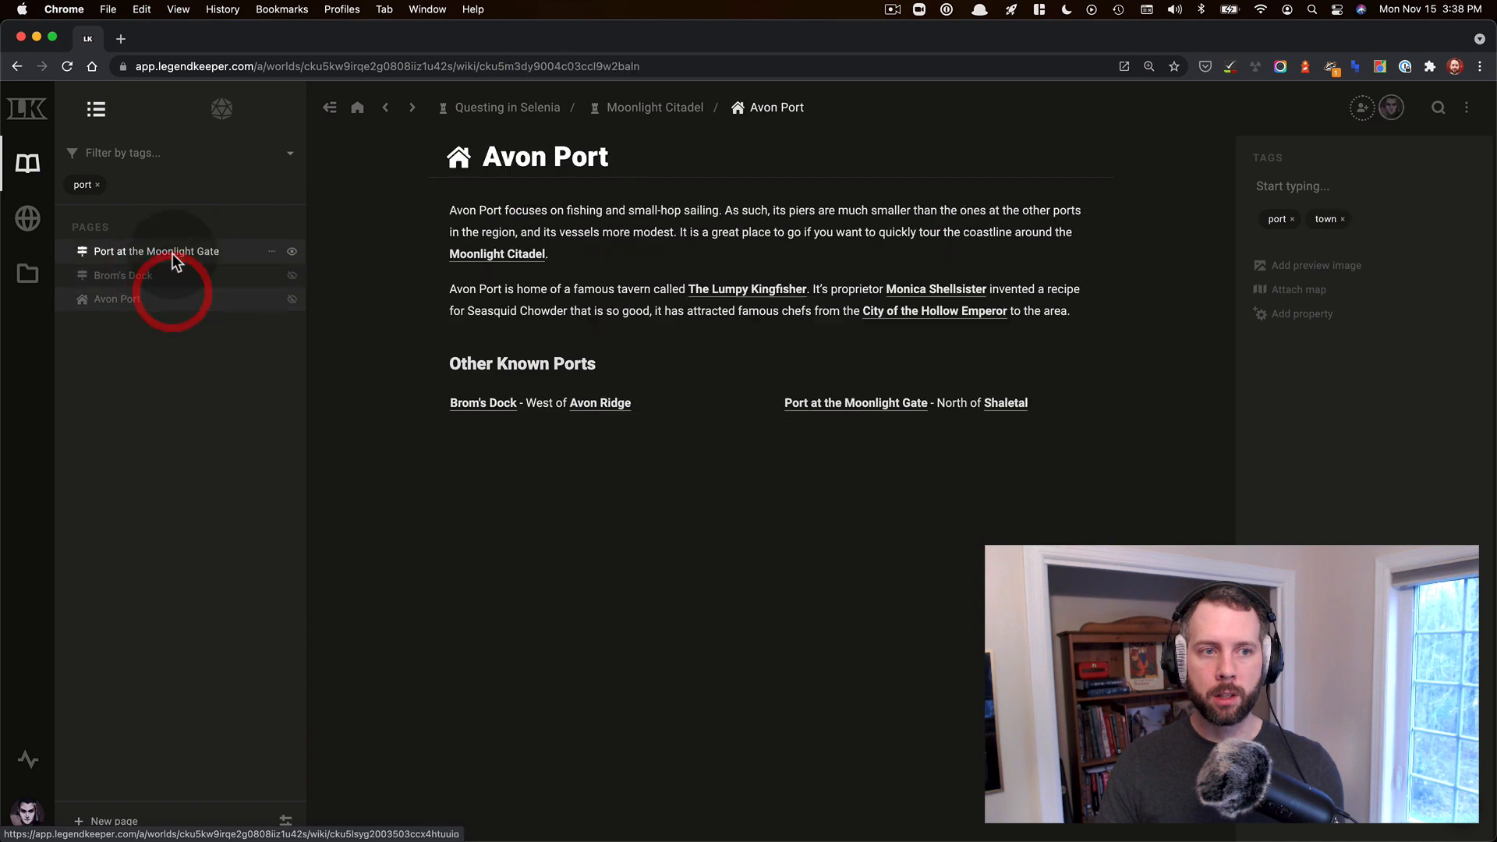
pyautogui.click(171, 254)
pyautogui.click(173, 278)
pyautogui.click(175, 297)
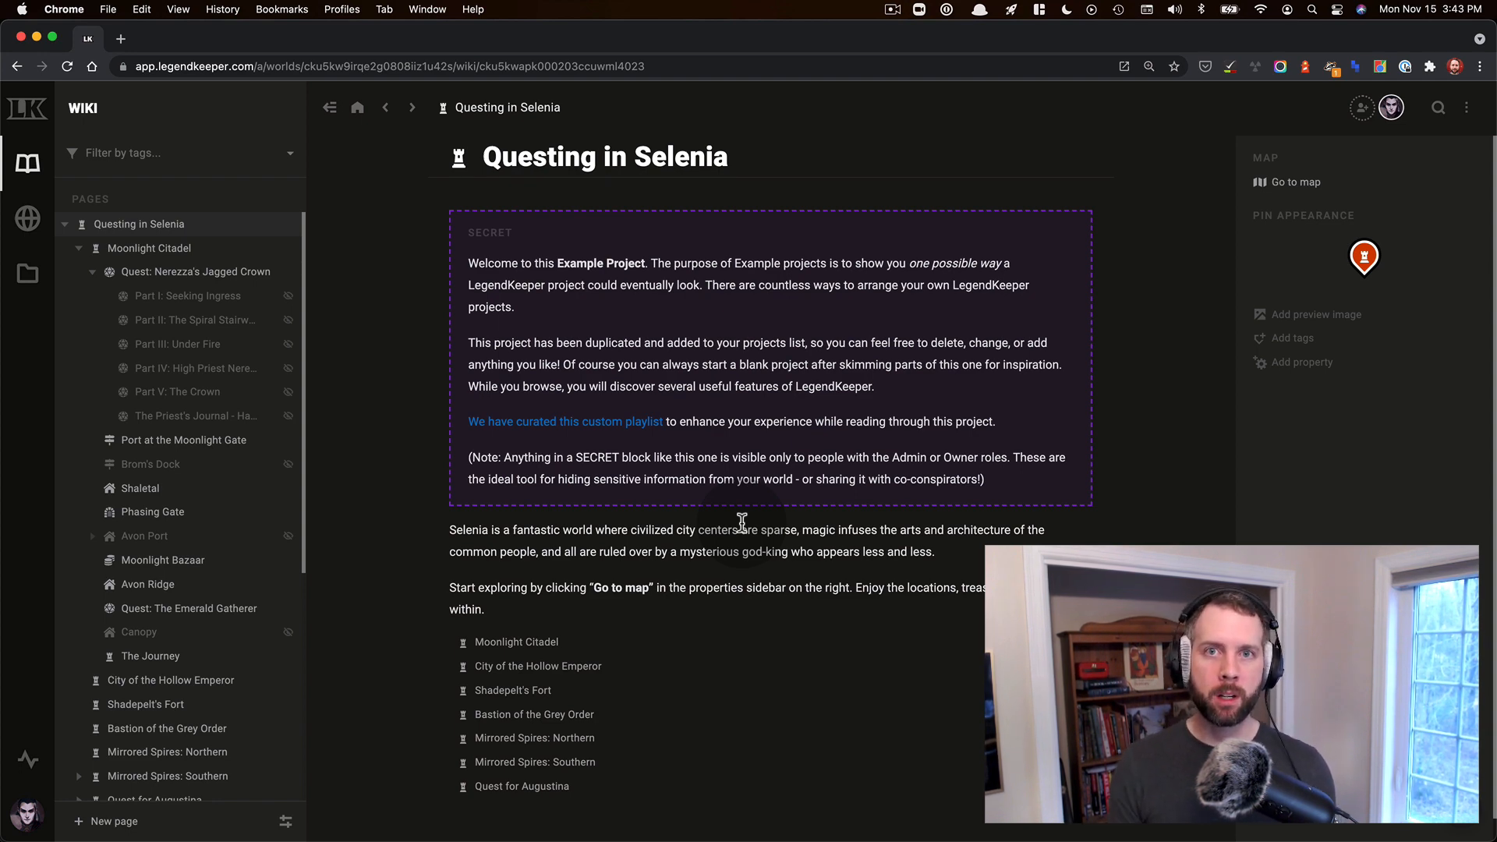
# Step: Pin the Quest: Nerezza's Jagged Crown page above the page list and show only its subpages
pyautogui.click(175, 269)
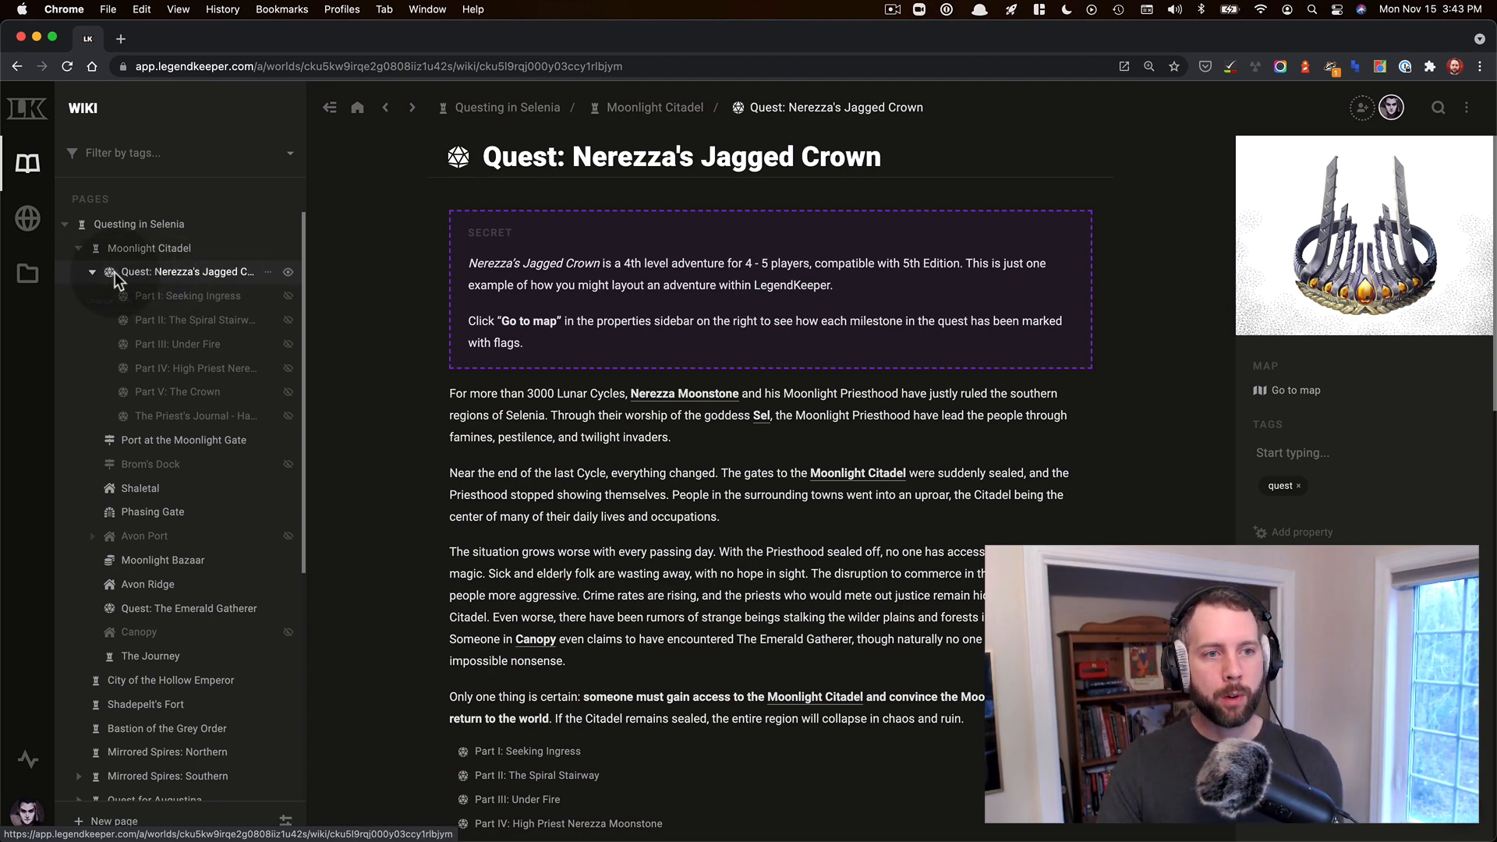
pyautogui.moveTo(114, 273); pyautogui.dragTo(173, 105)
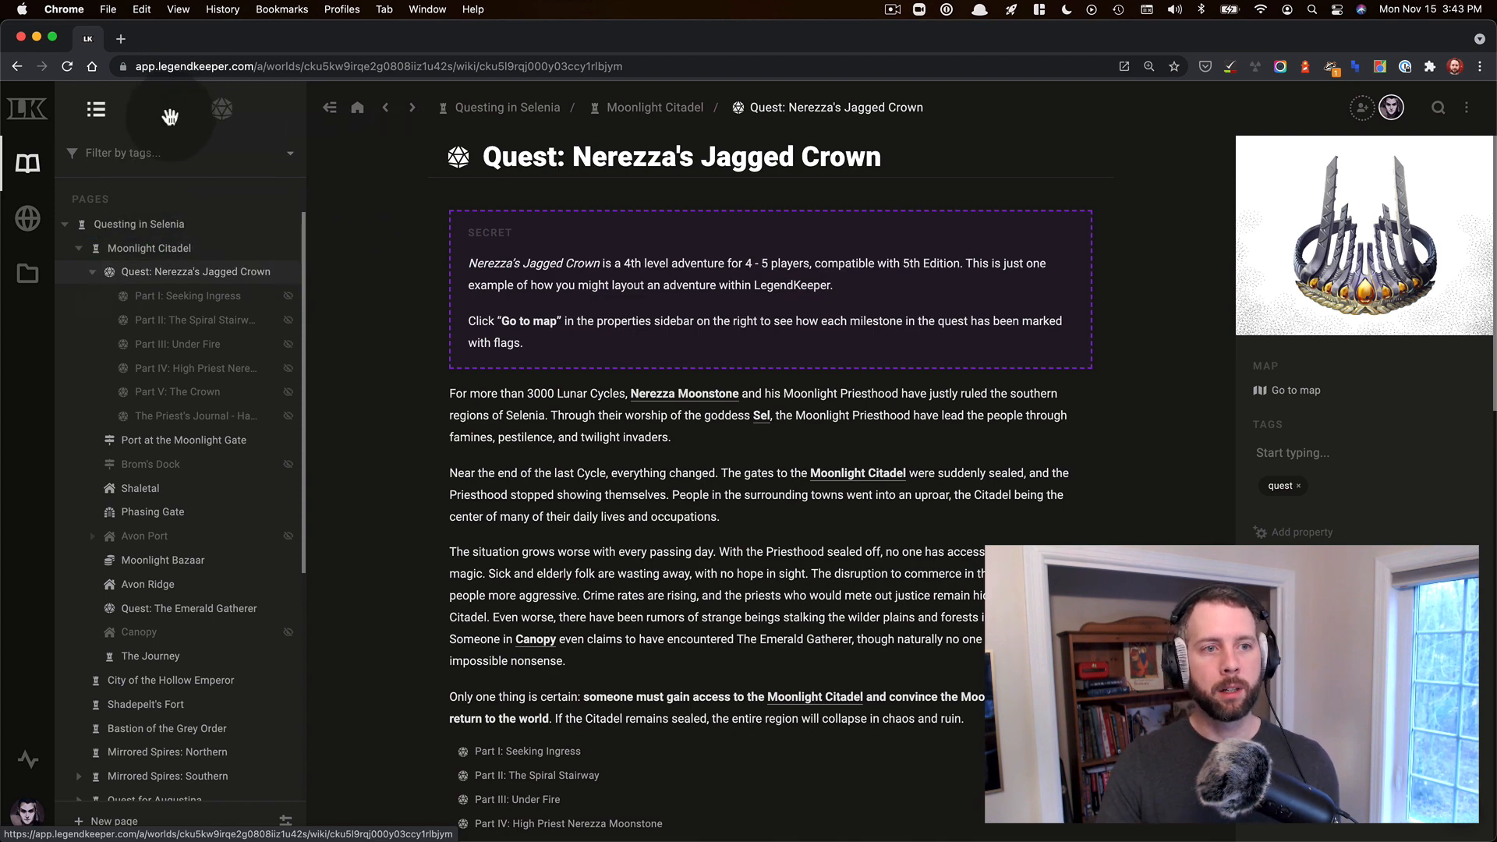
pyautogui.click(224, 115)
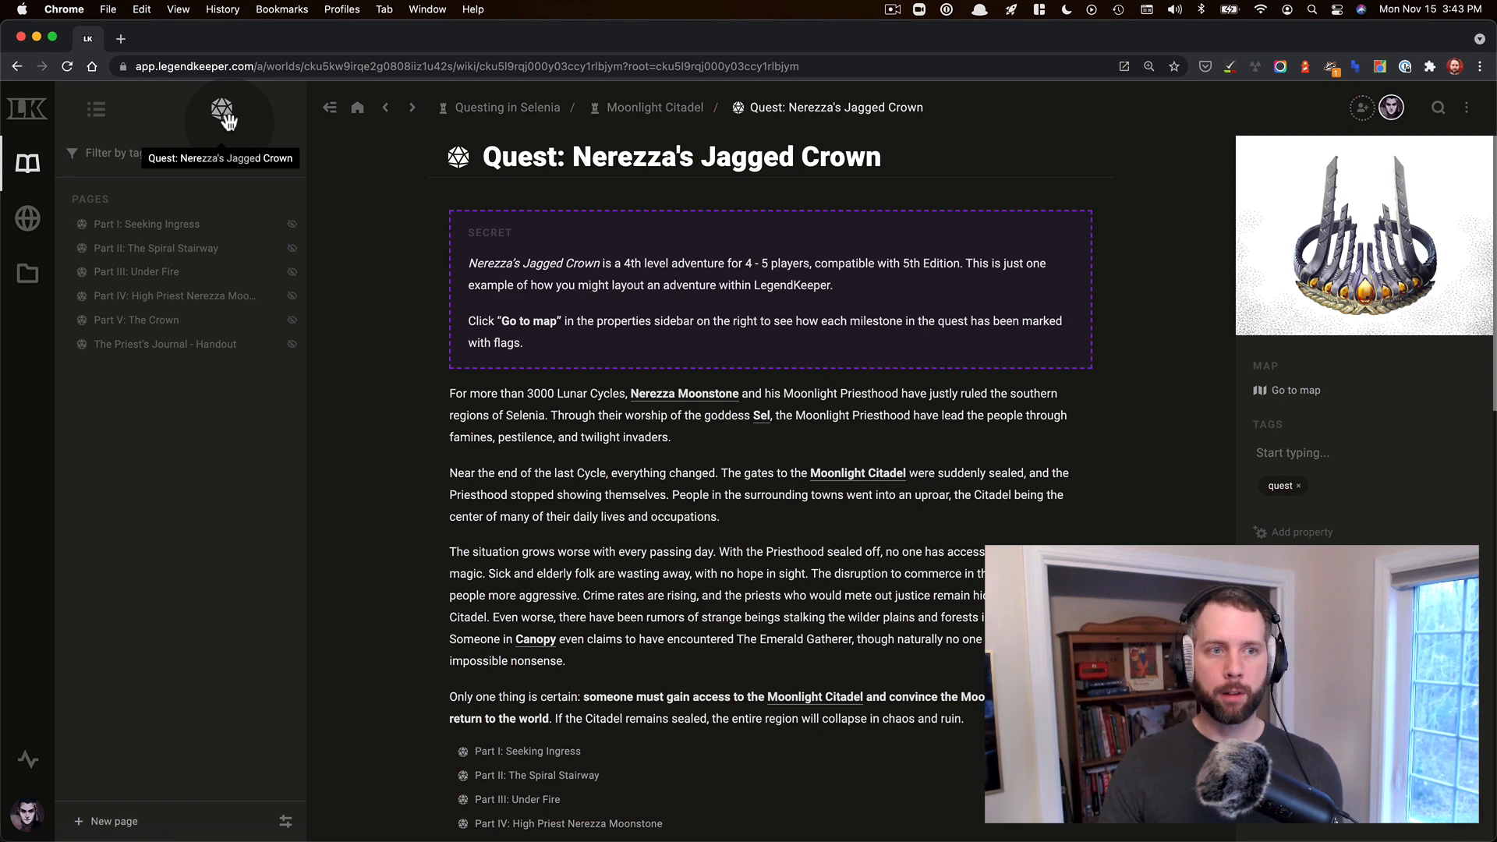
# Step: Go from the full page list and the Questing in Selenia page back to the pinned quest
pyautogui.click(94, 110)
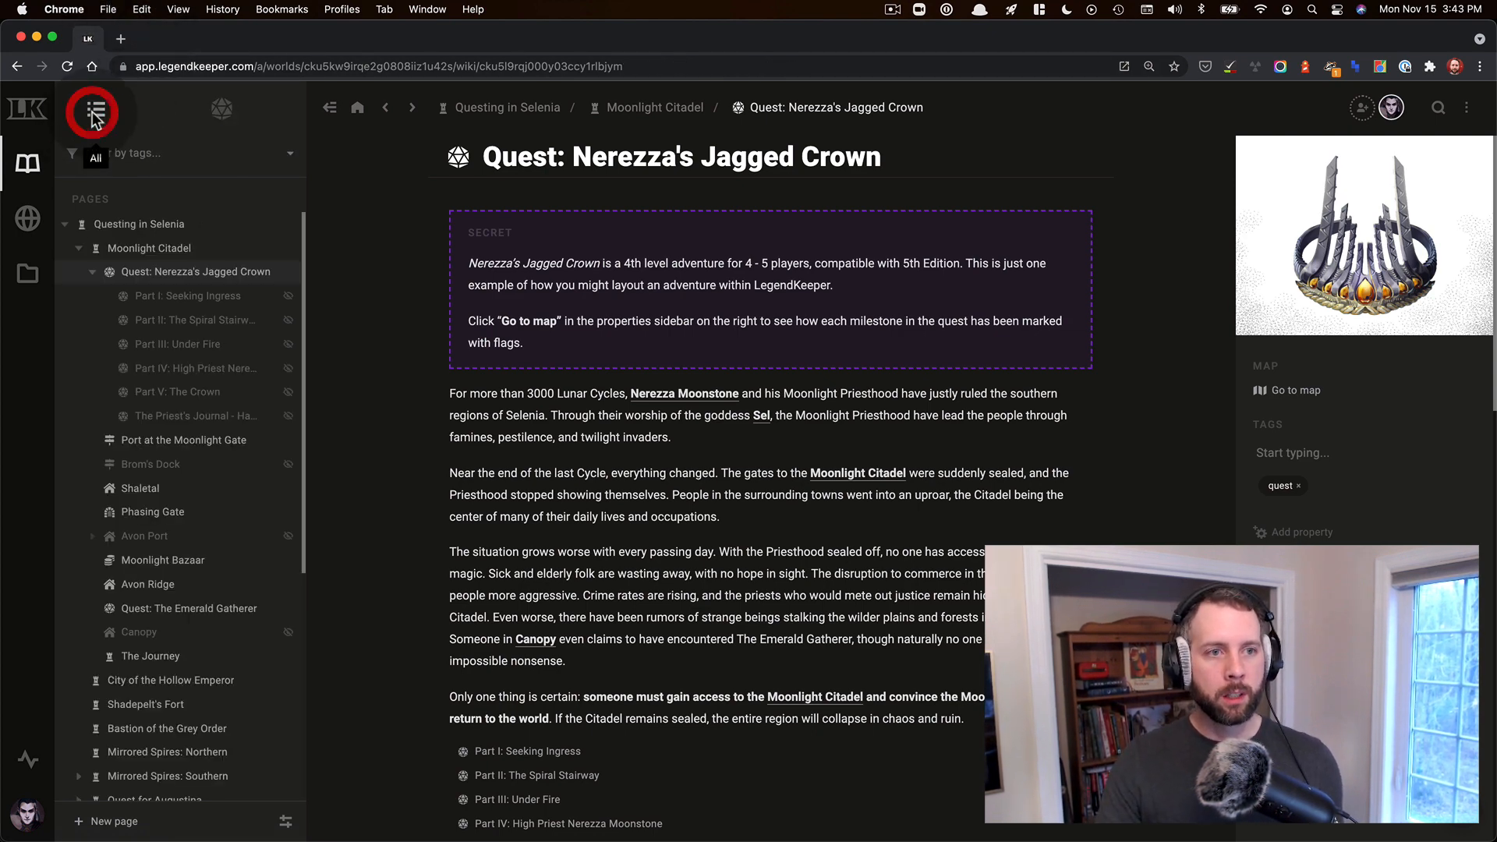
pyautogui.click(128, 226)
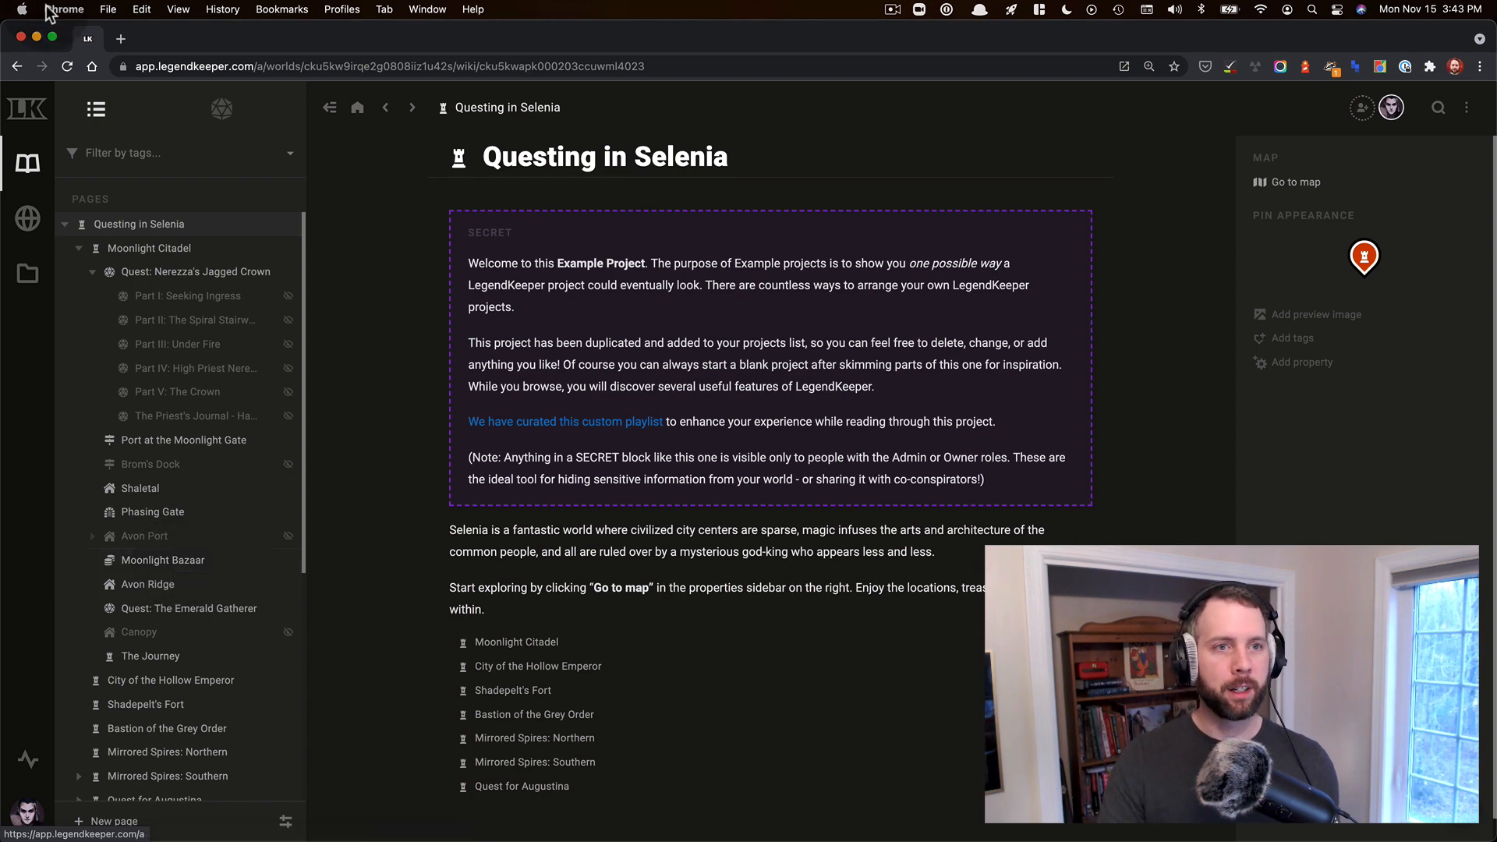
pyautogui.click(222, 108)
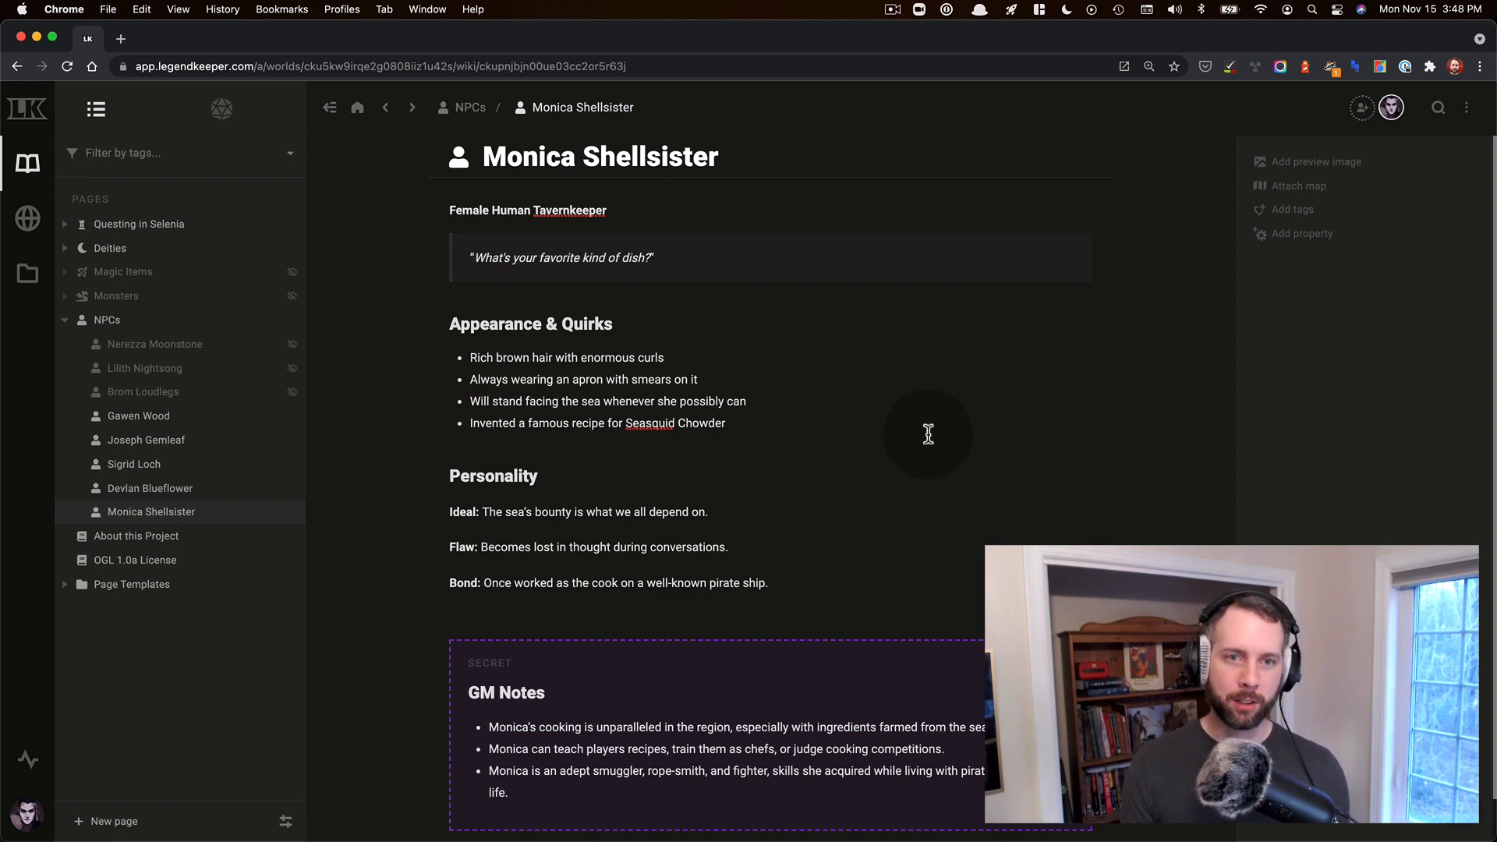
# Step: Examine the tavernkeeper NPC page from Appearance & Quirks through Personality to the secret GM Notes
pyautogui.scroll(-1, 780, 394)
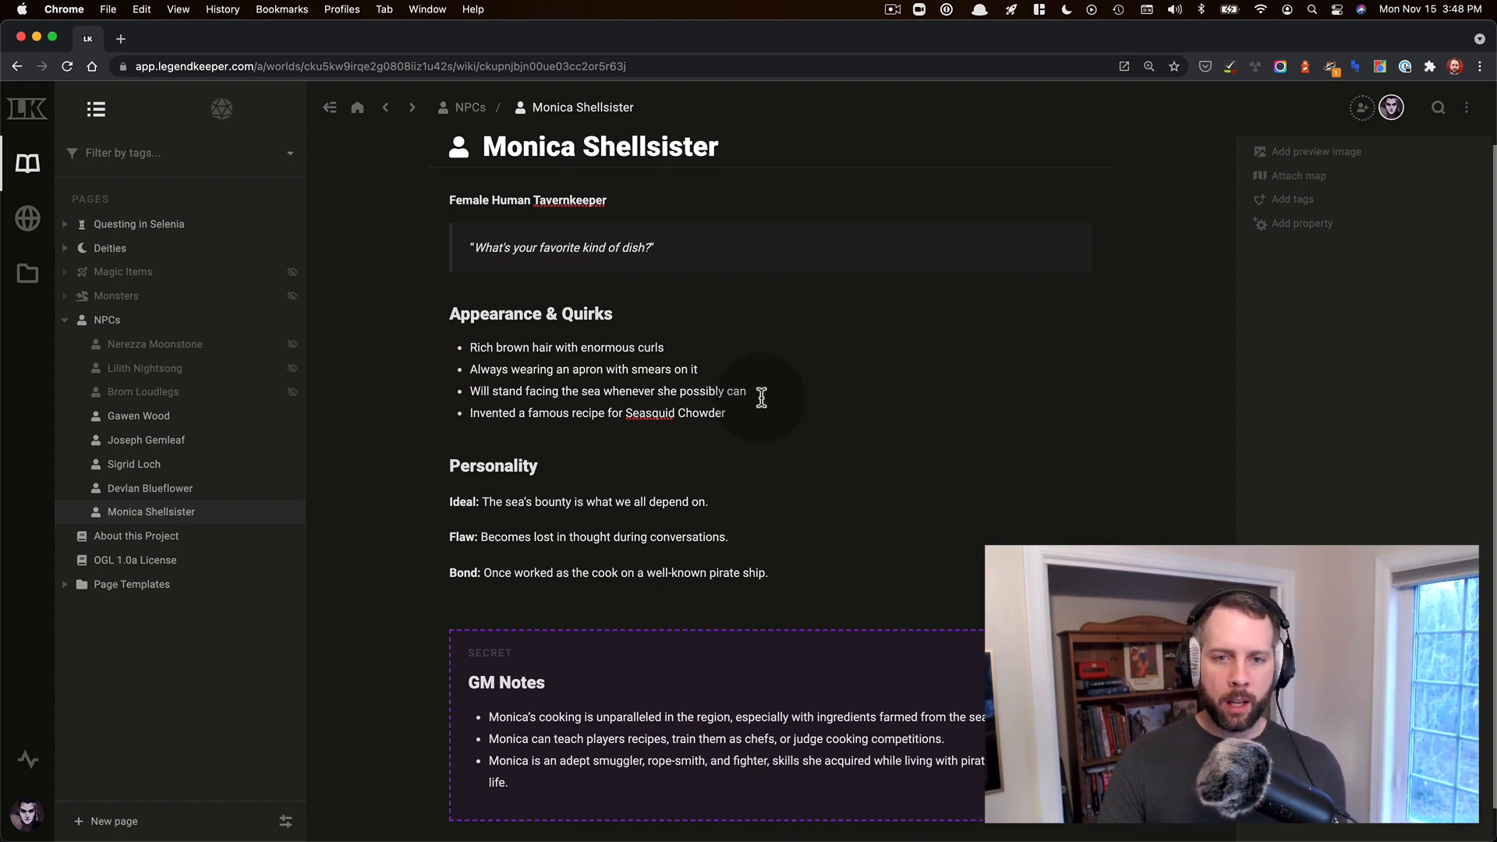
pyautogui.click(764, 395)
pyautogui.scroll(1, 771, 422)
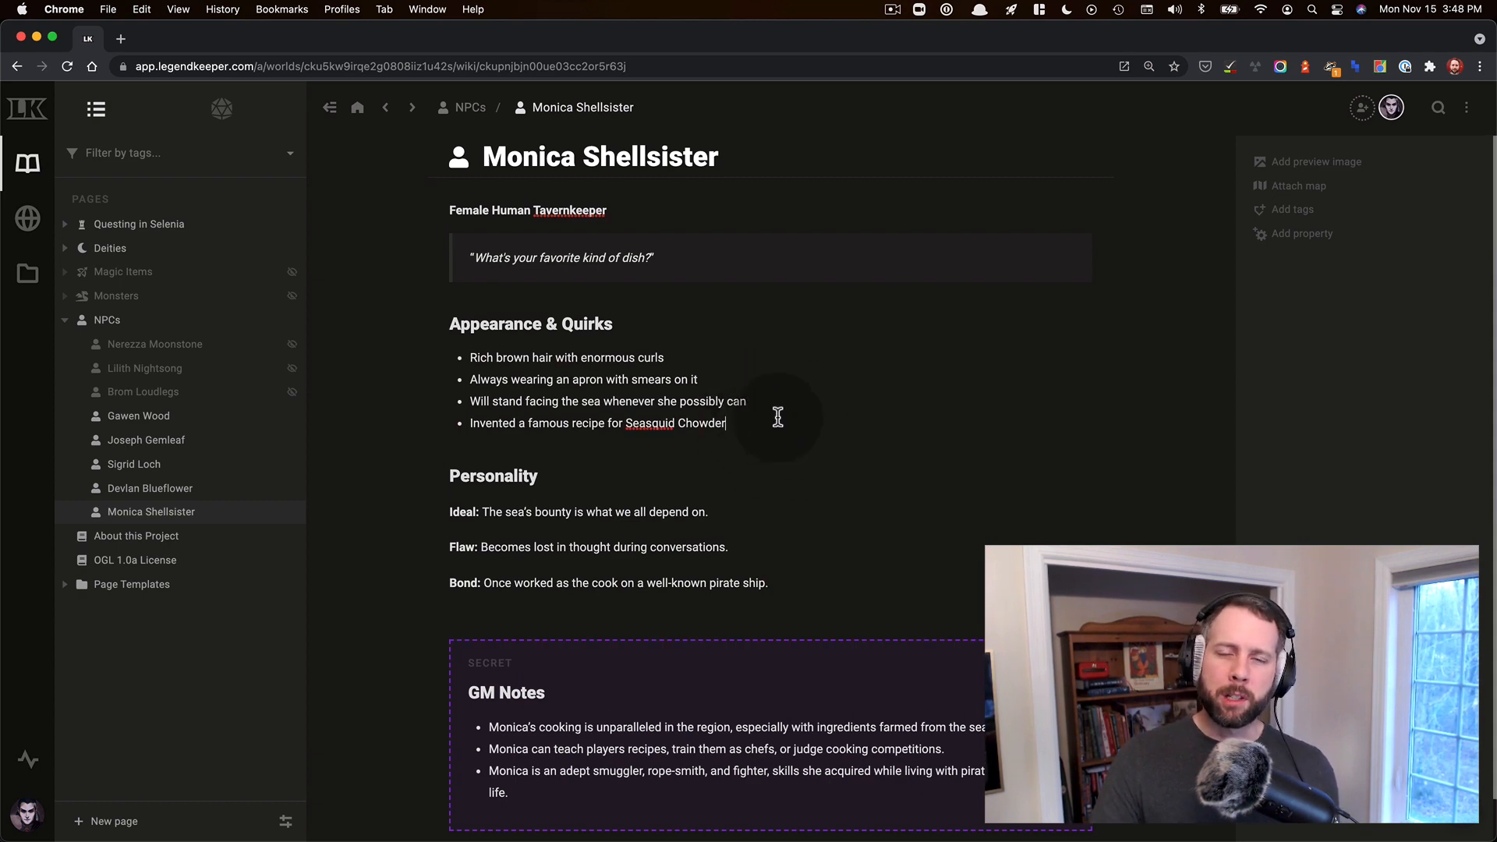
pyautogui.scroll(-5, 776, 418)
pyautogui.scroll(5, 740, 523)
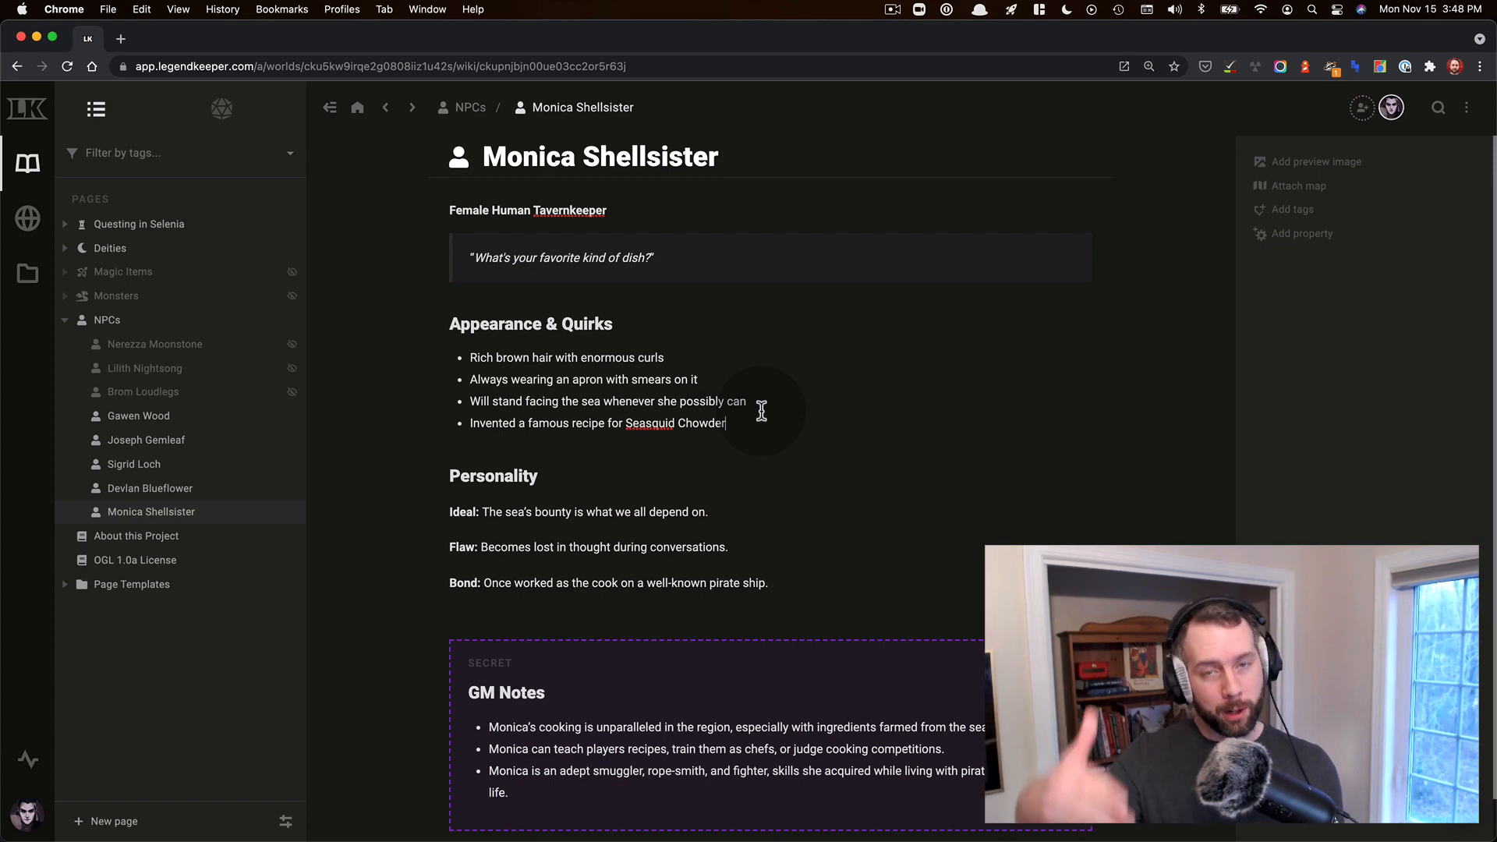
pyautogui.scroll(-5, 732, 468)
pyautogui.click(573, 743)
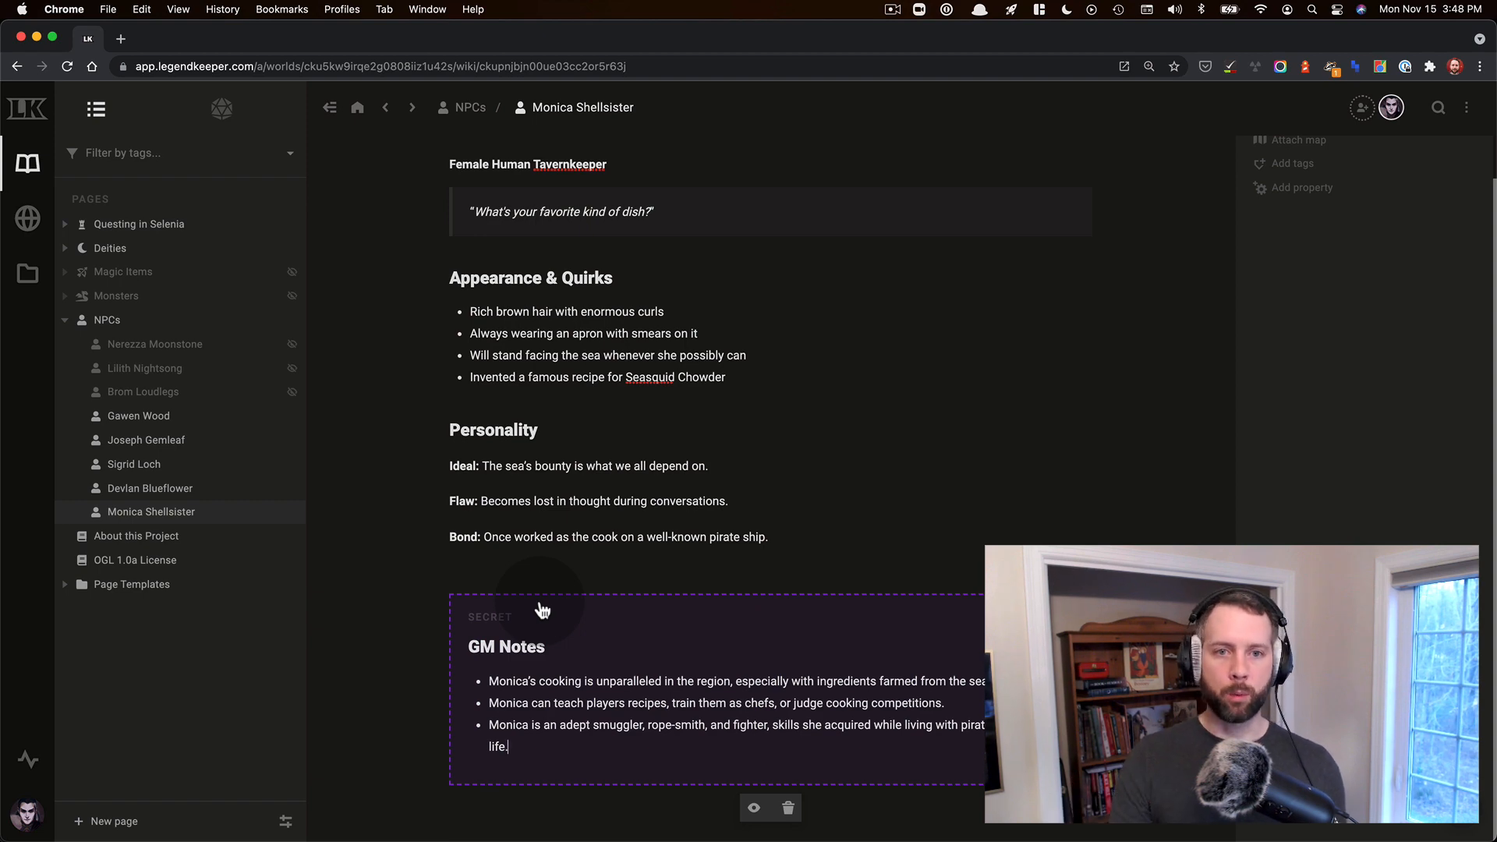
pyautogui.scroll(1, 685, 460)
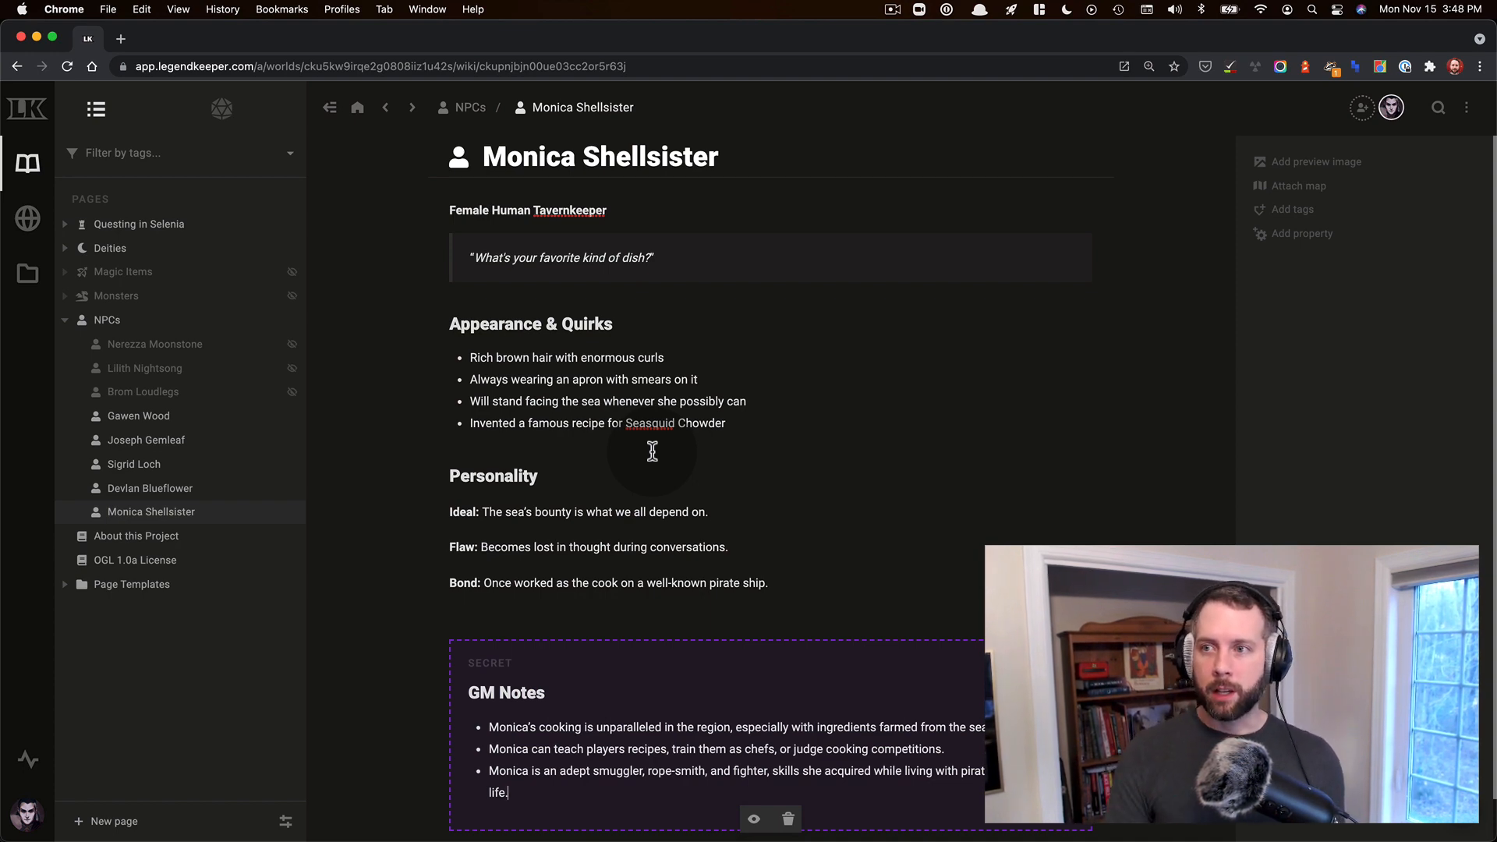
# Step: Add a new tab named Personality to the tavernkeeper NPC page
pyautogui.click(1465, 108)
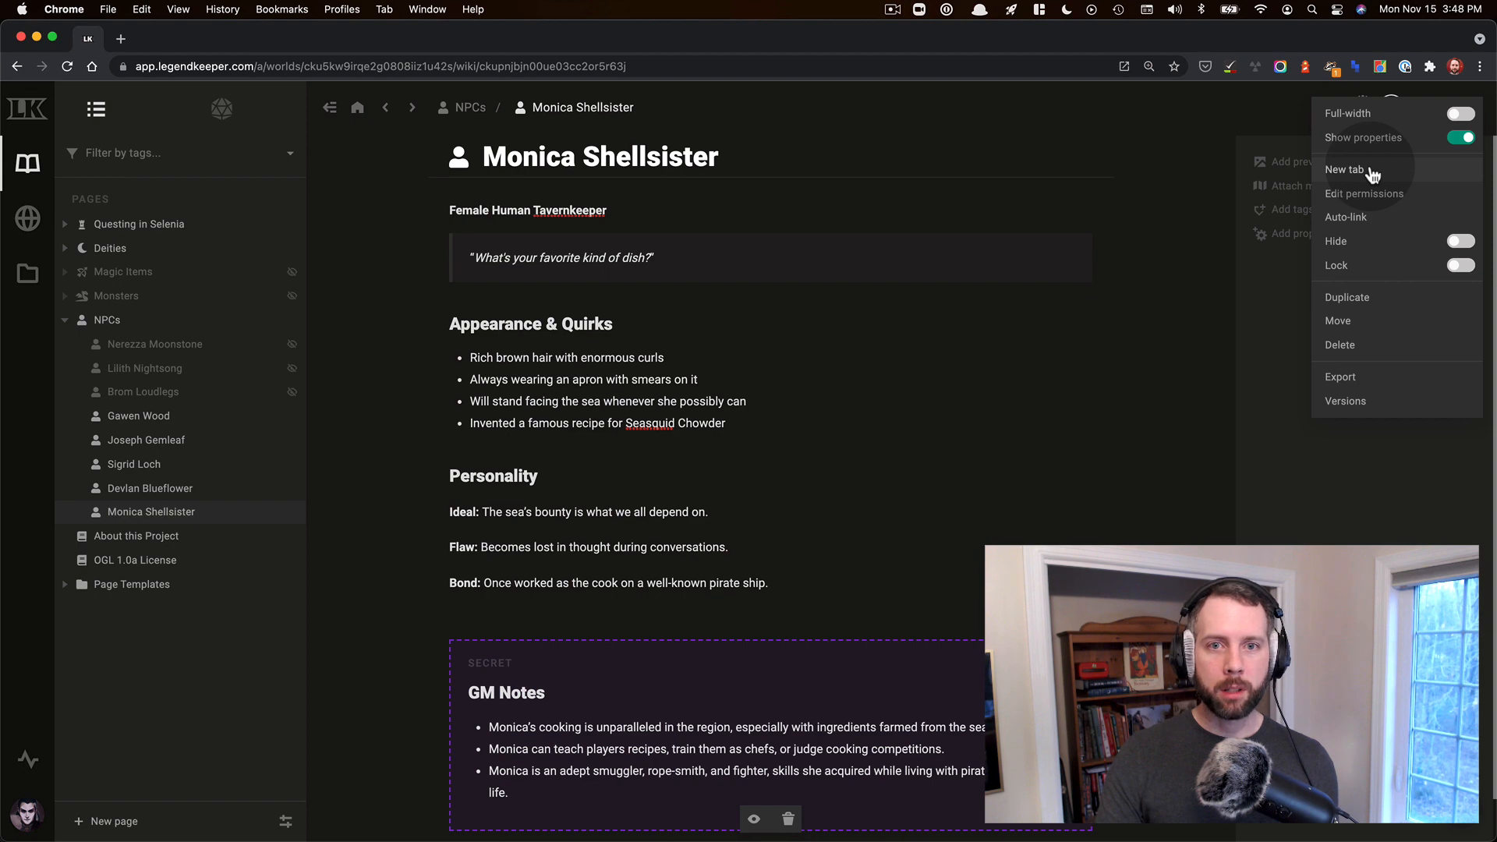
pyautogui.click(1372, 172)
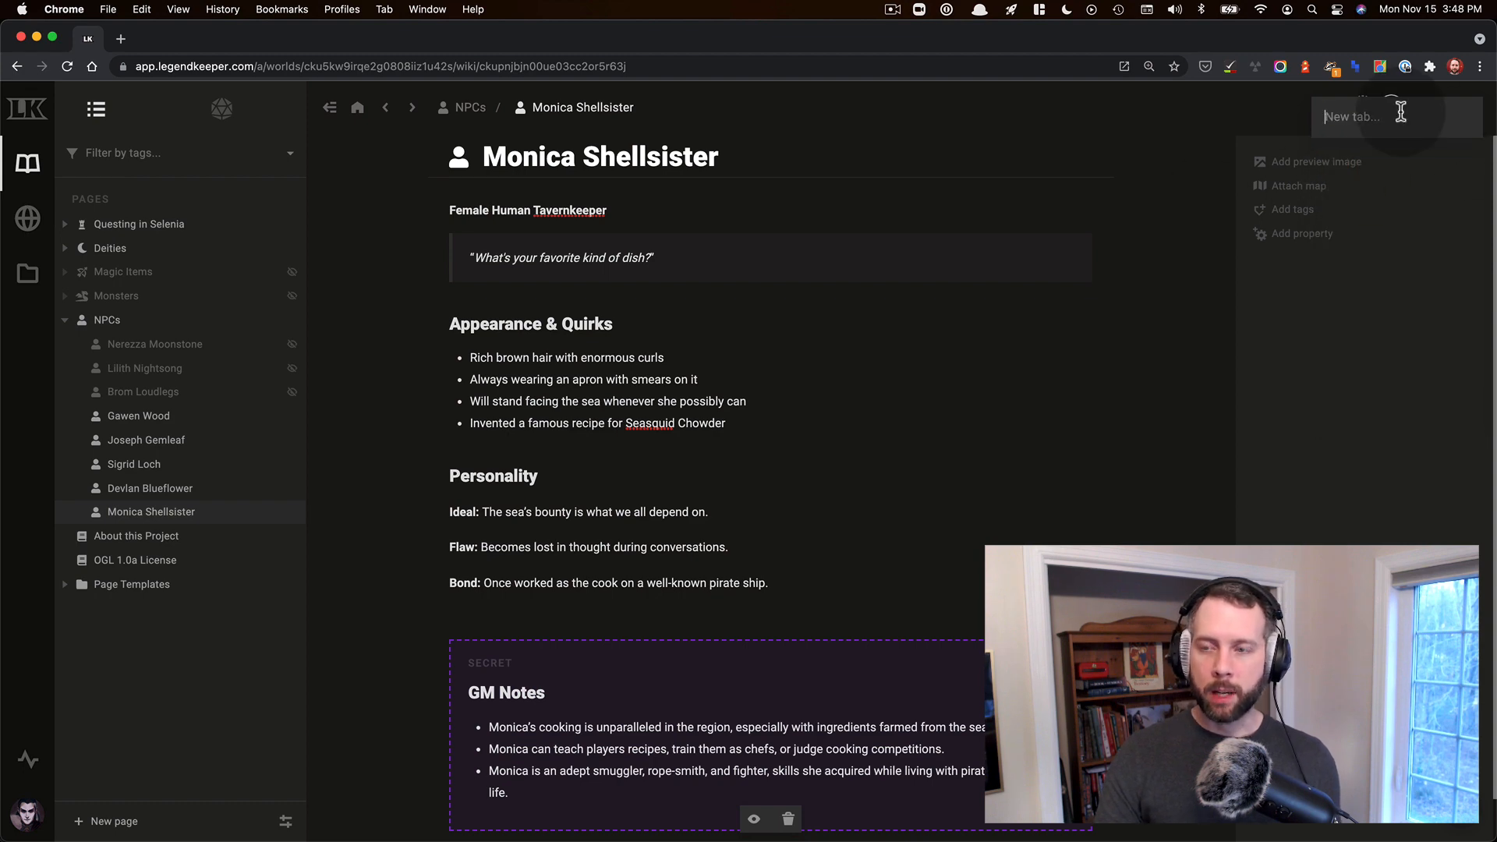
pyautogui.write('Peronsa')
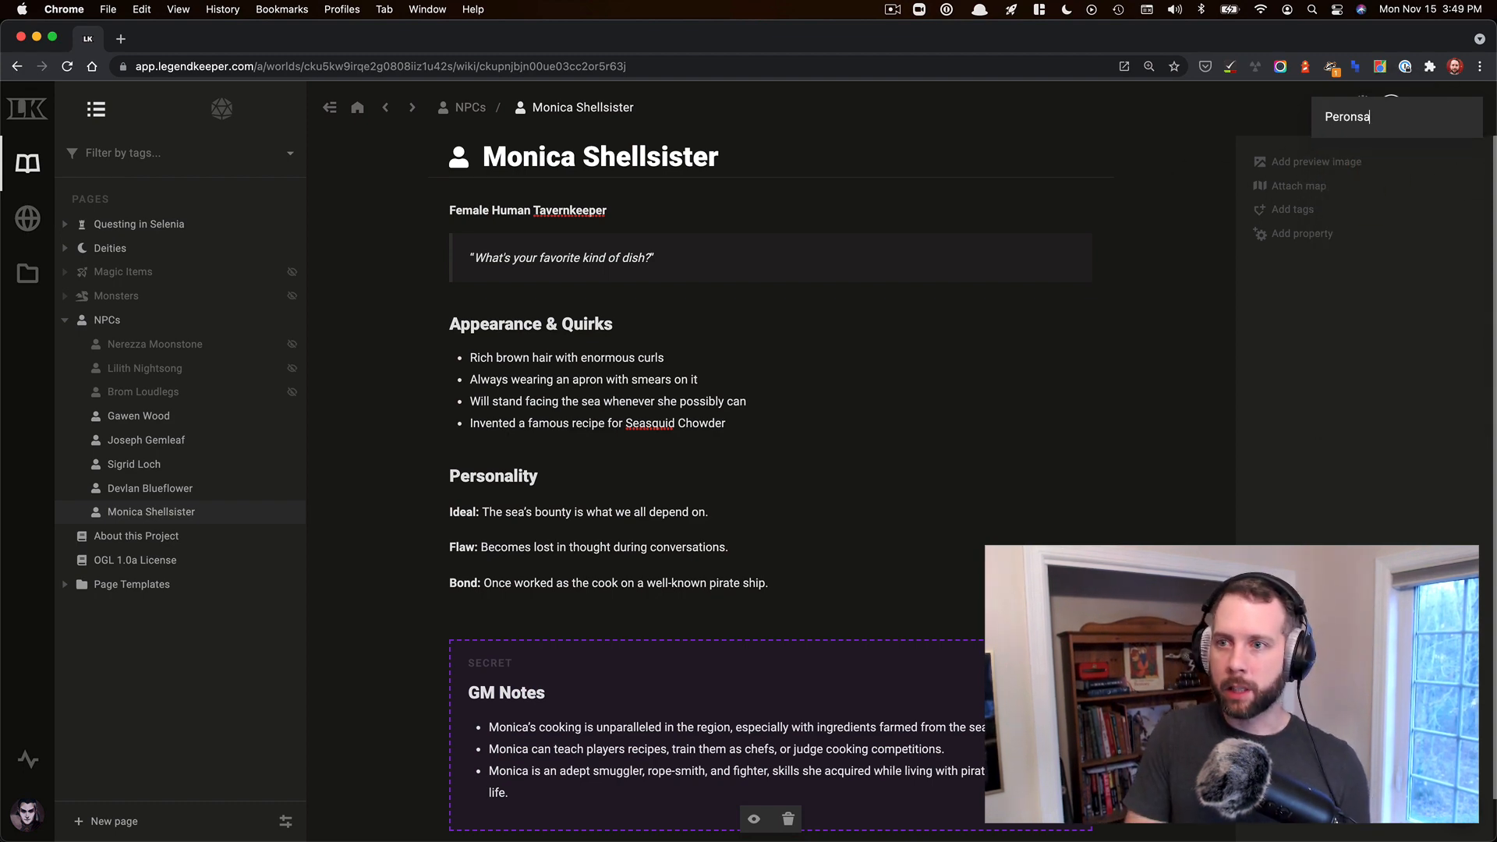
pyautogui.press('BackSpace')
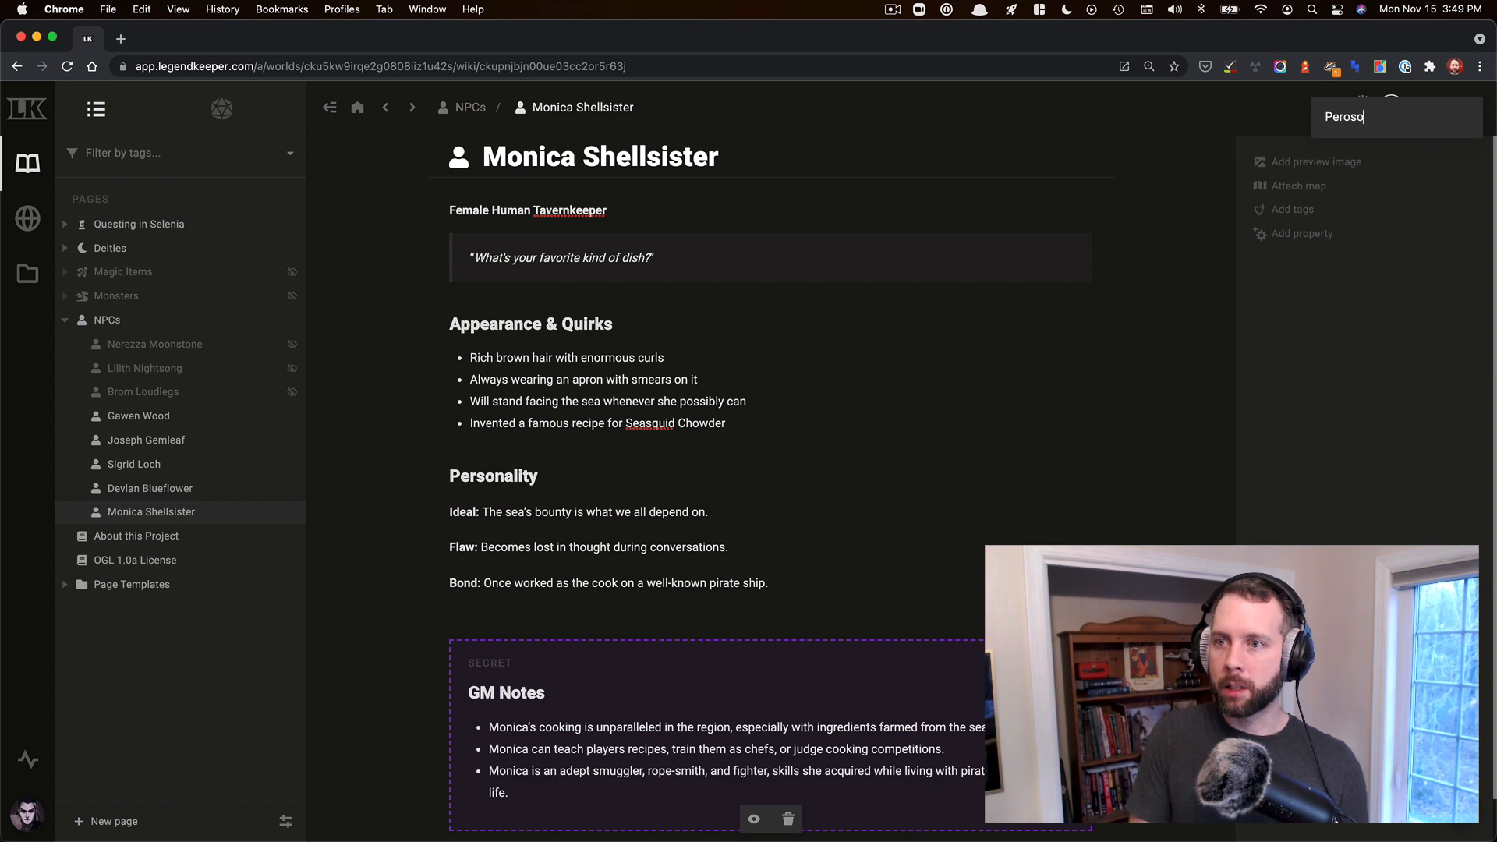
pyautogui.write('sonality')
pyautogui.press('Return')
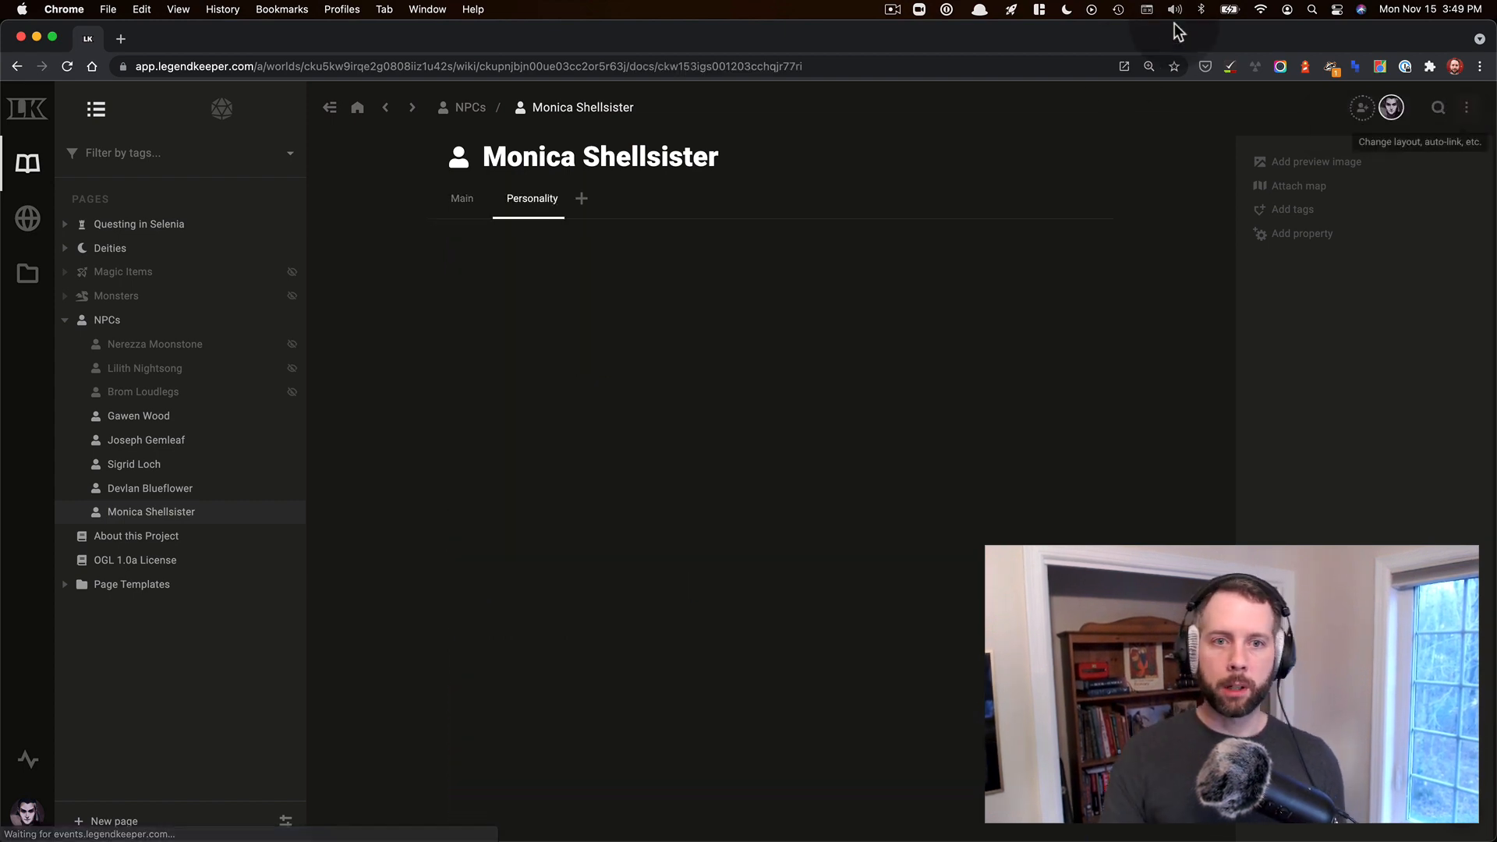
# Step: Move the Personality section with its Ideal, Flaw and Bond lines from the Main tab into the Personality tab
pyautogui.click(467, 198)
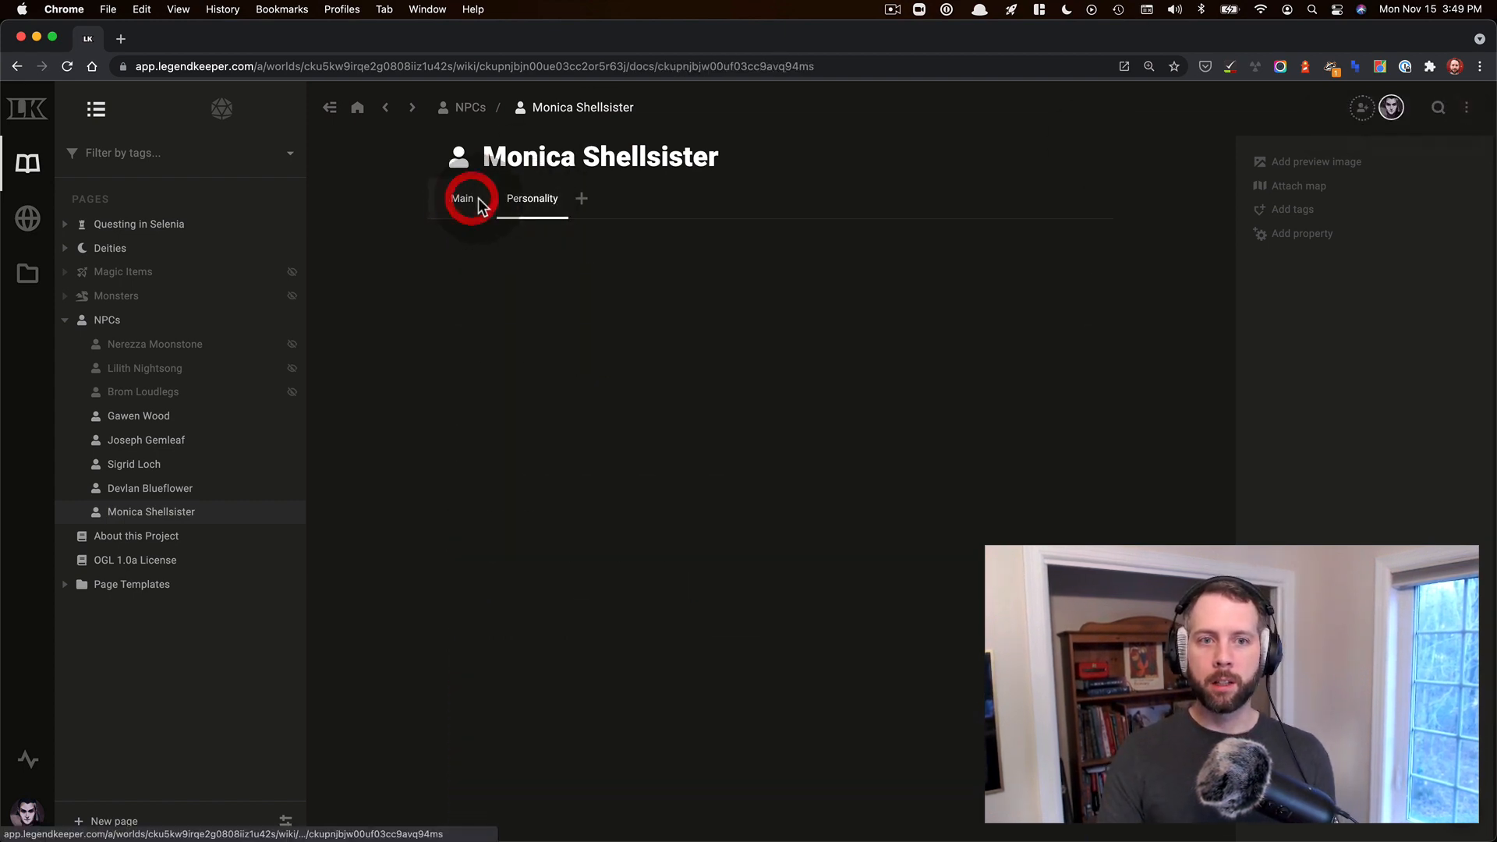
pyautogui.click(515, 200)
pyautogui.click(477, 200)
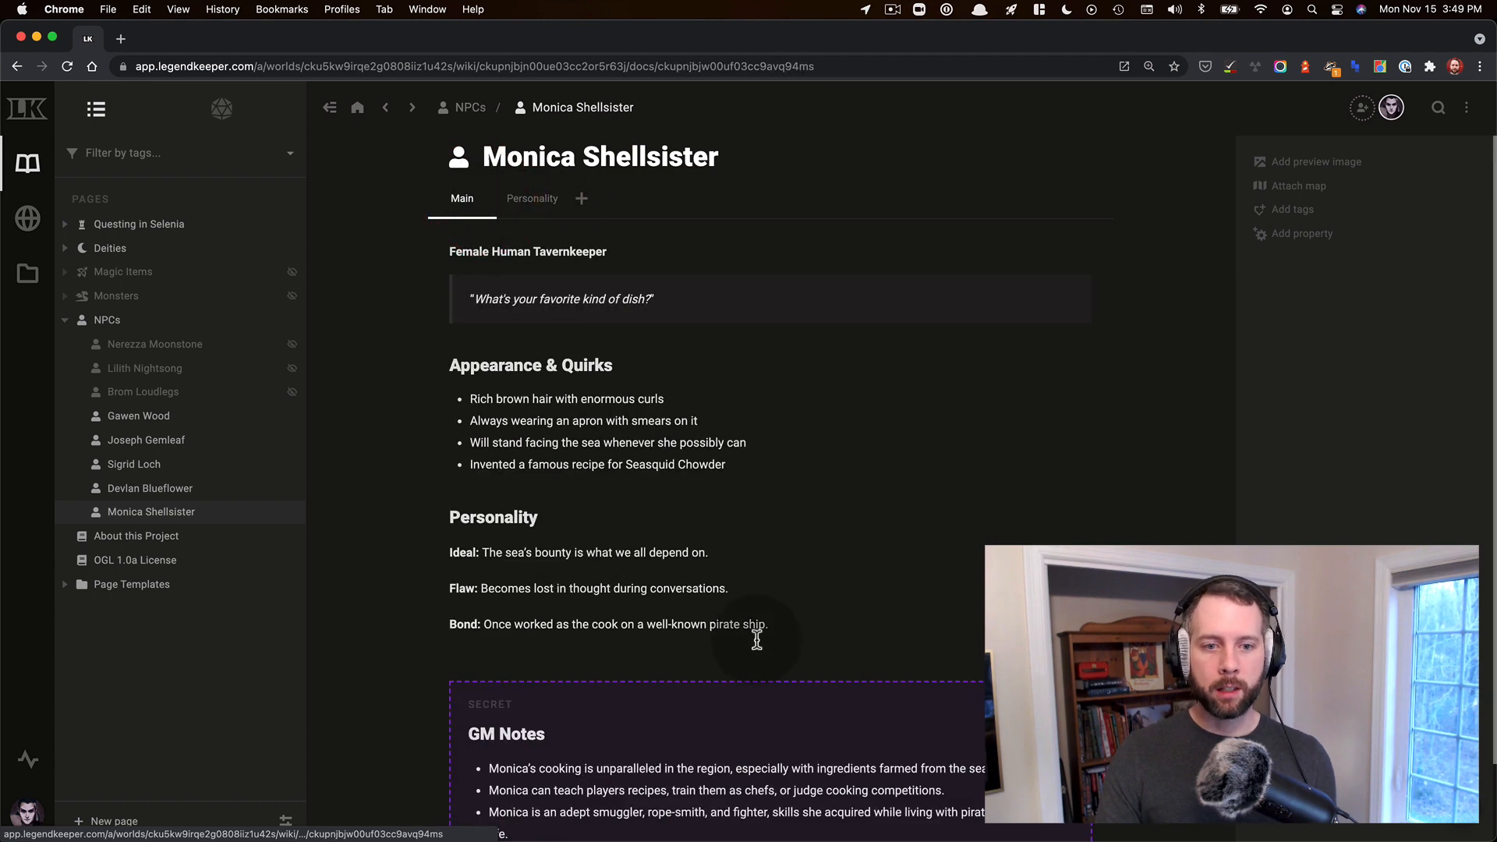
pyautogui.moveTo(799, 629); pyautogui.dragTo(400, 517)
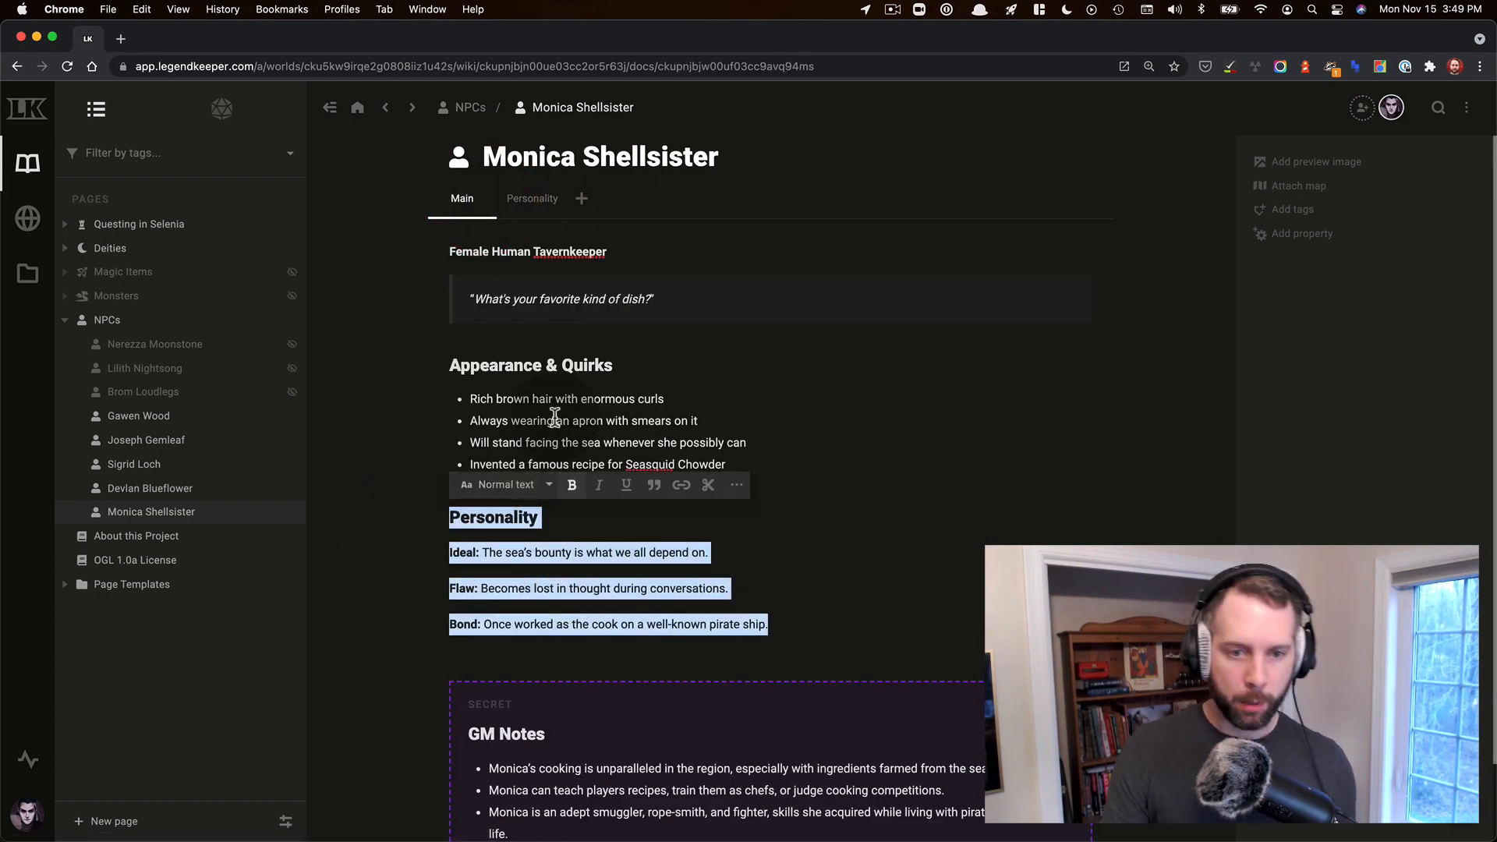
pyautogui.press('super+x')
pyautogui.click(545, 200)
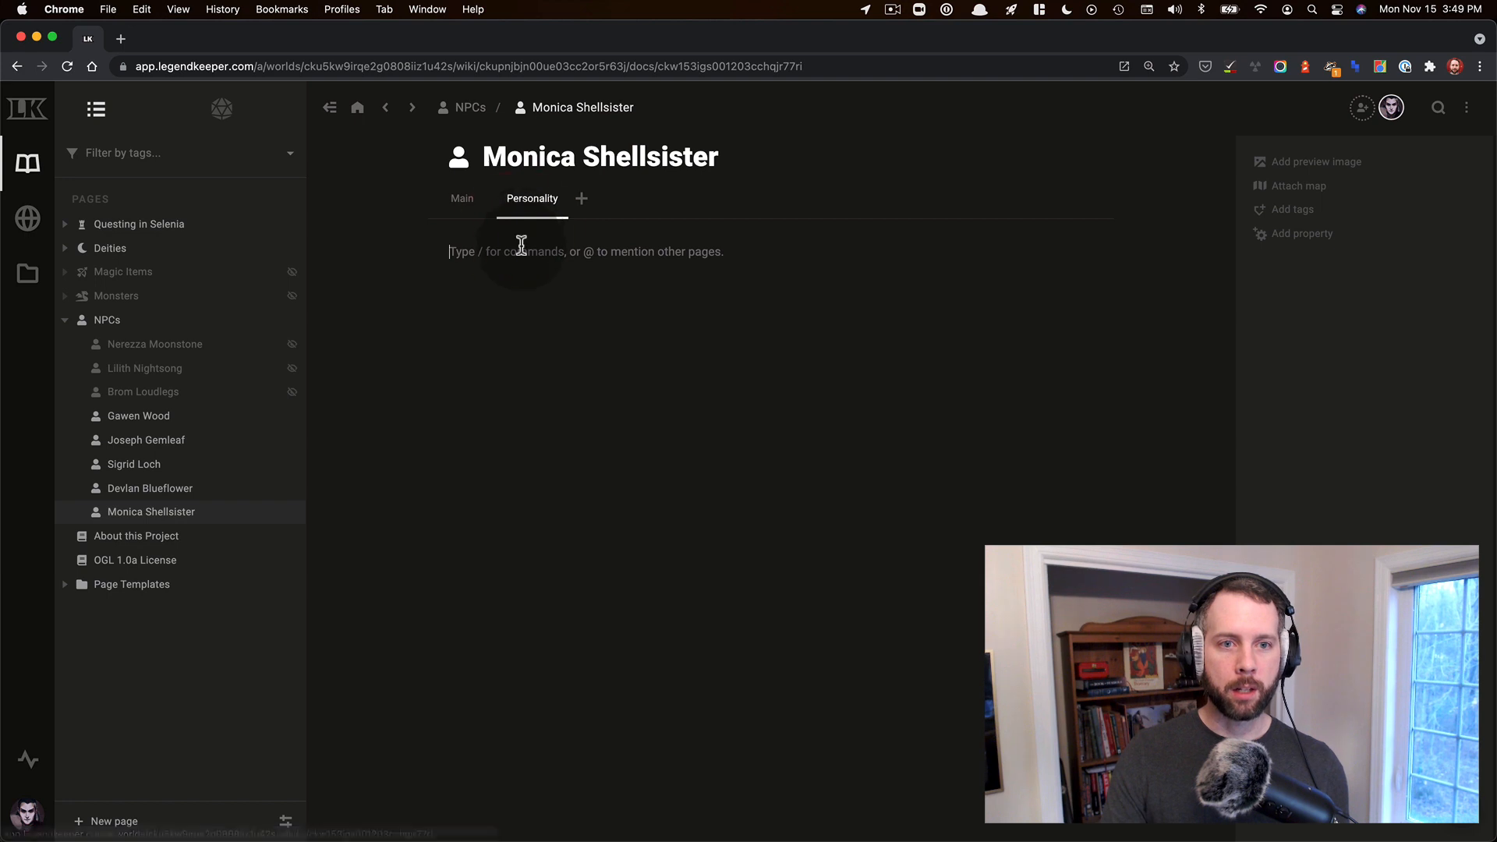
pyautogui.click(521, 245)
pyautogui.press('super+v')
# Step: Delete the blank lines above the secret GM Notes block on the Main tab and view both tabs
pyautogui.click(462, 200)
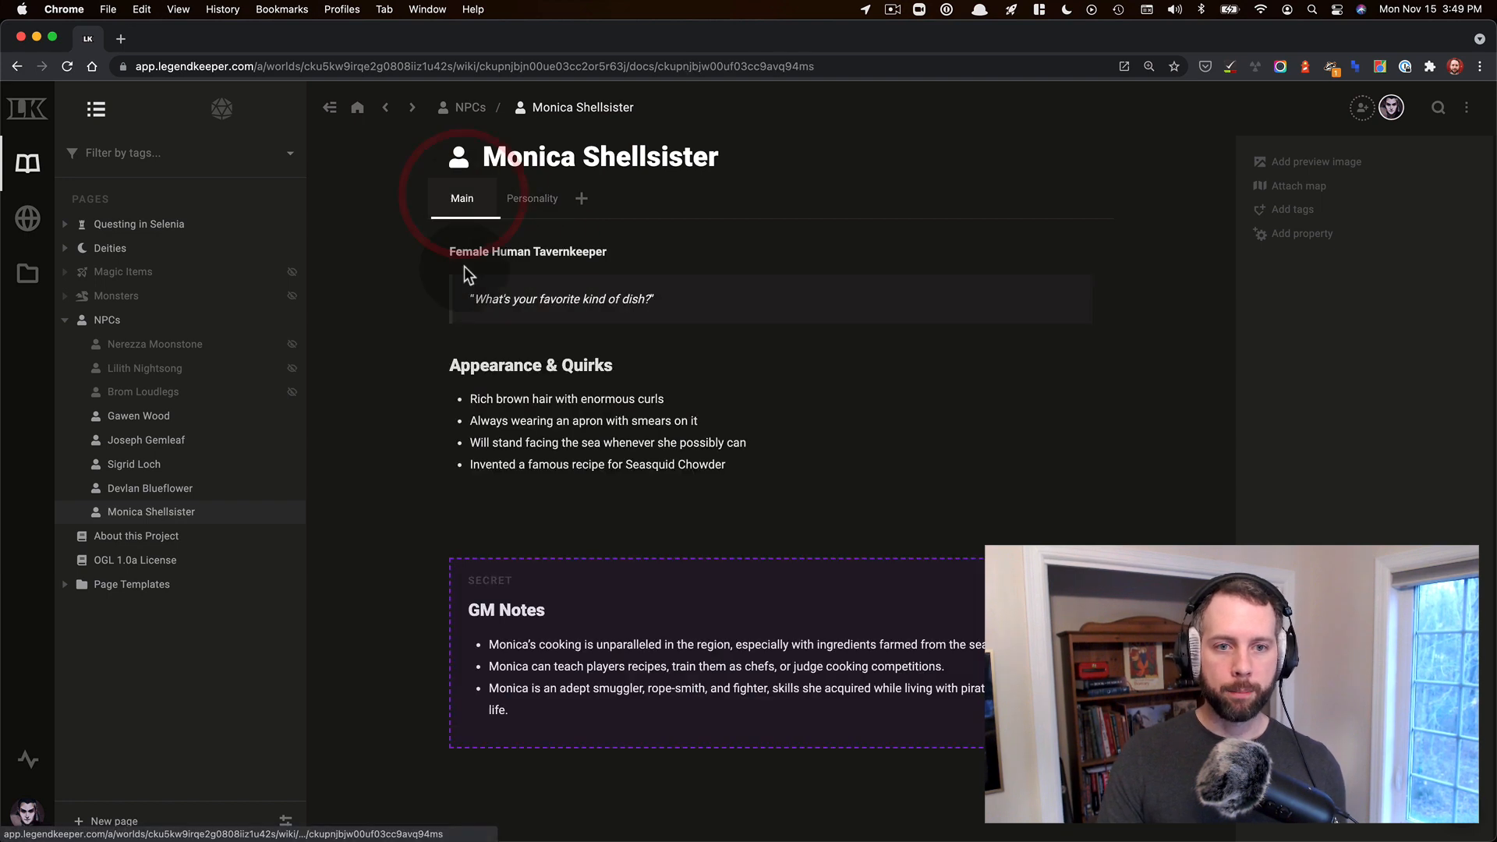
pyautogui.click(555, 506)
pyautogui.press('BackSpace')
pyautogui.press('Down')
pyautogui.press('BackSpace')
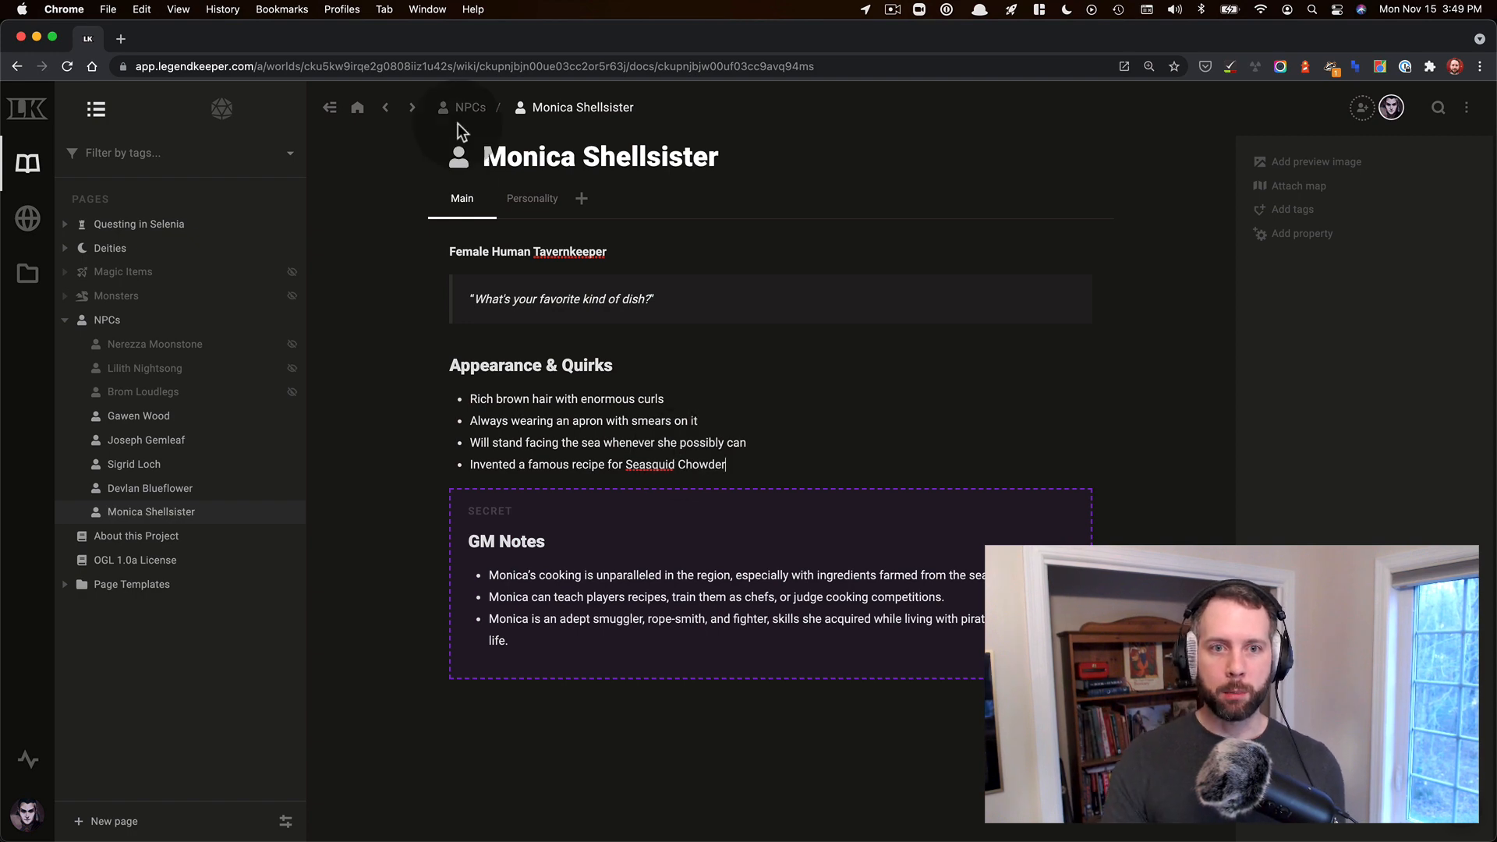
pyautogui.click(538, 207)
pyautogui.click(473, 196)
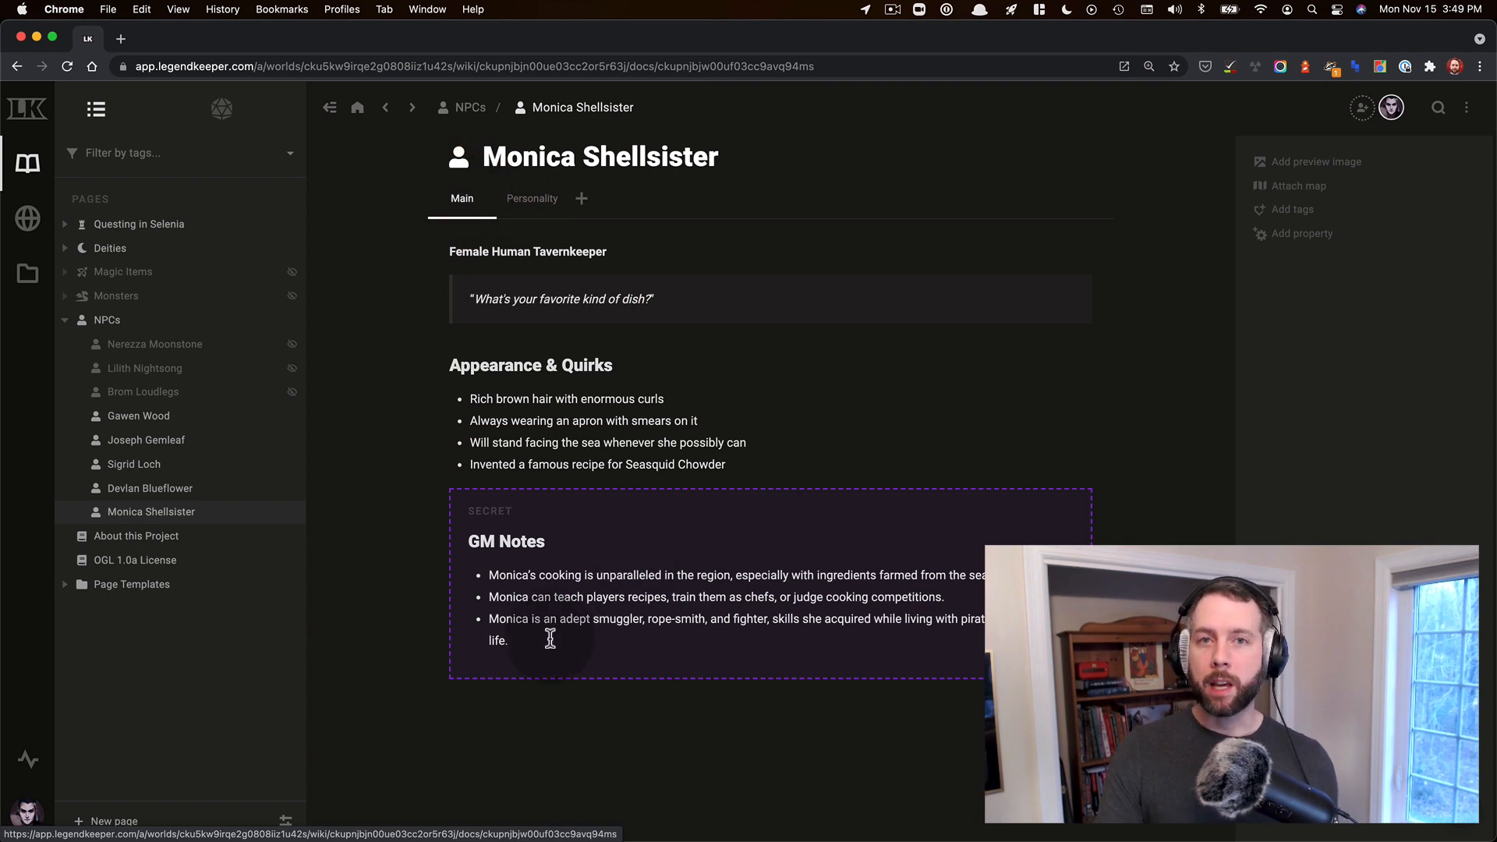
# Step: Add a new tab named GM Notes to the tavernkeeper NPC page
pyautogui.moveTo(541, 641); pyautogui.dragTo(449, 548)
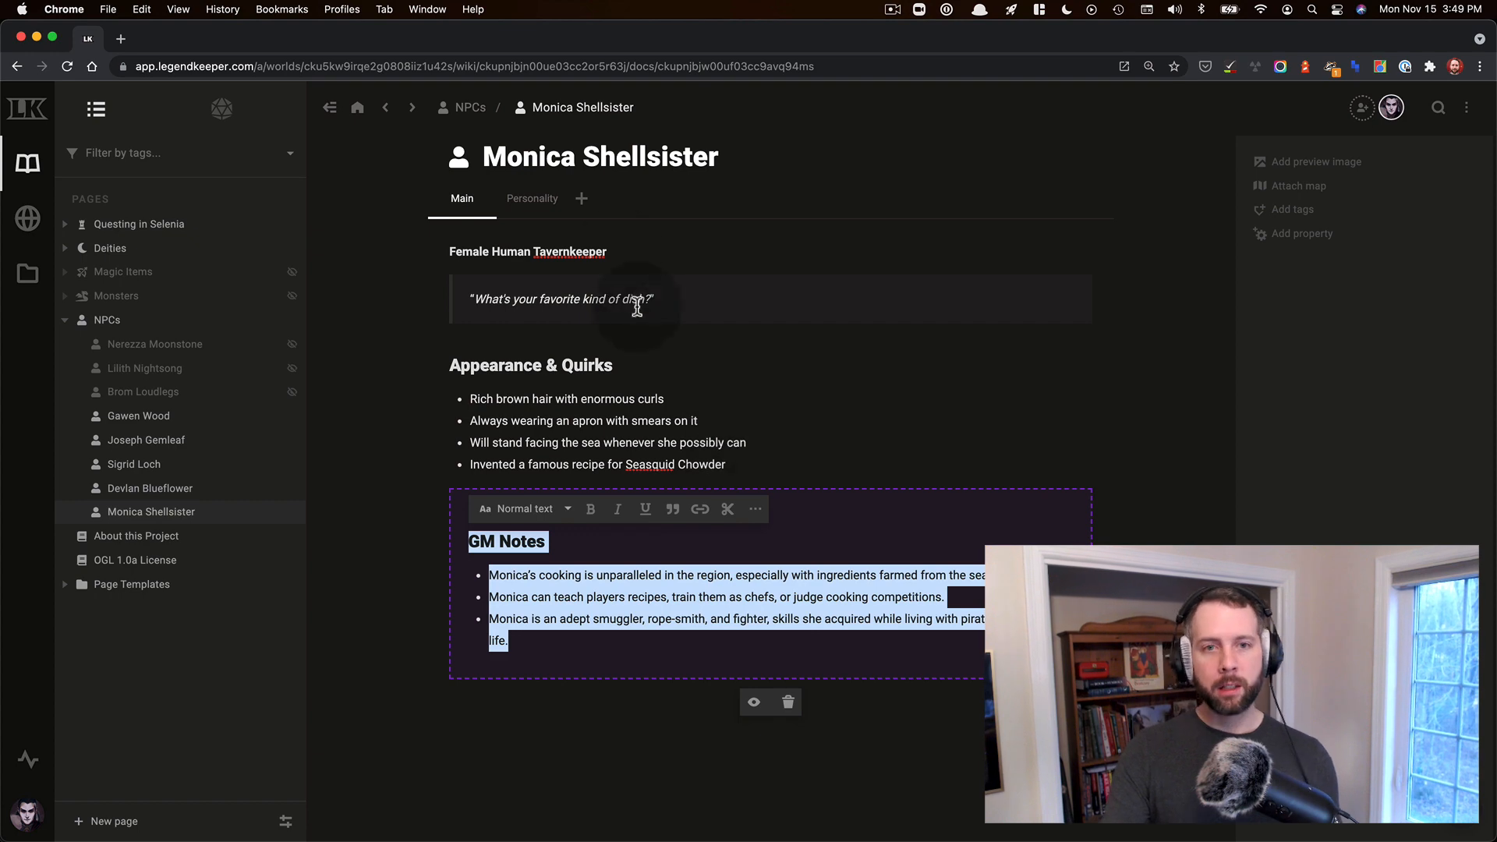
pyautogui.click(581, 198)
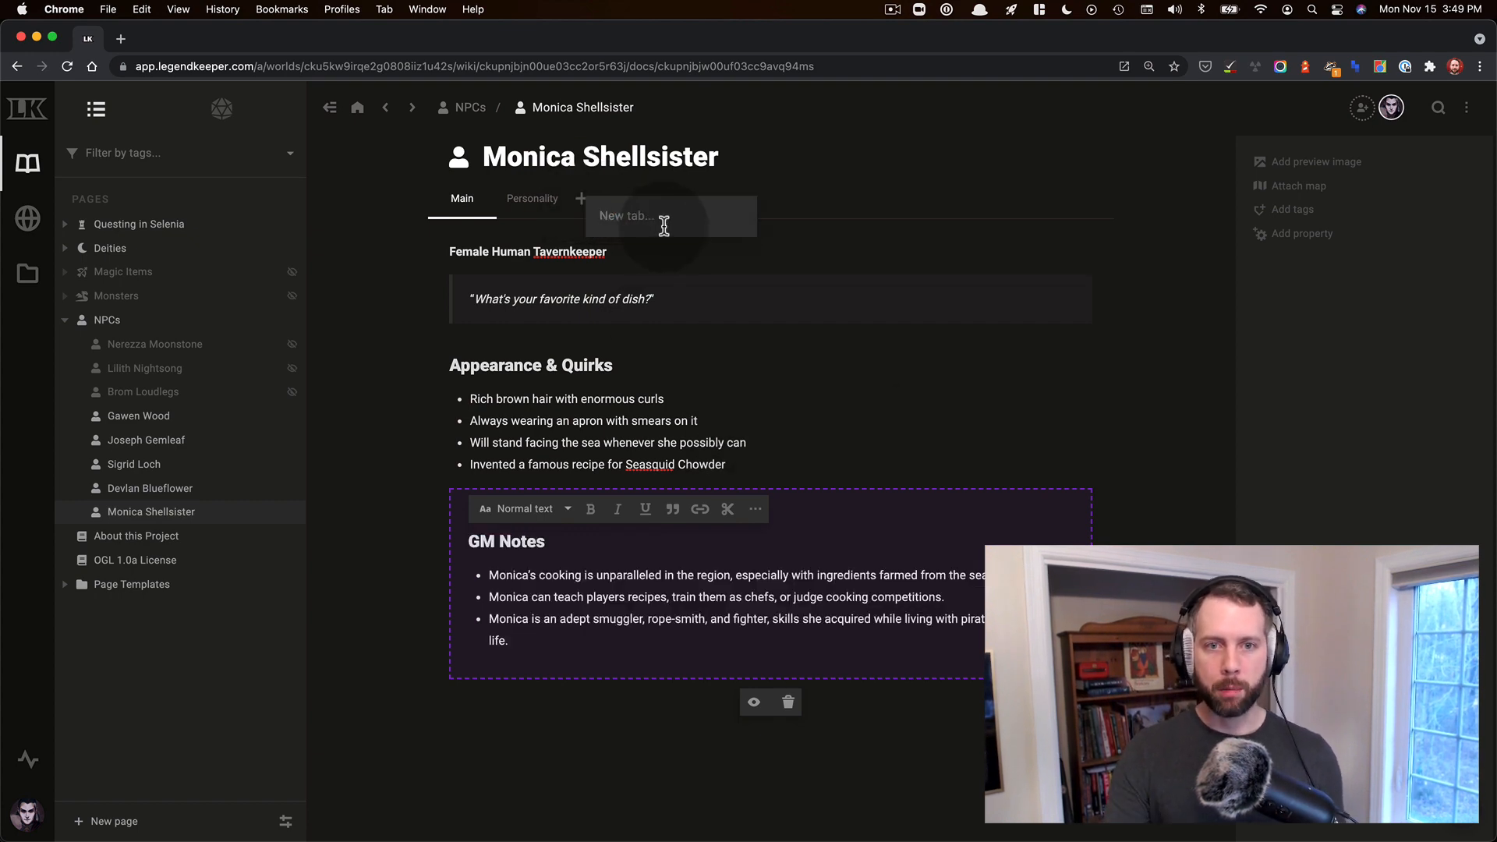
pyautogui.click(908, 397)
pyautogui.click(582, 198)
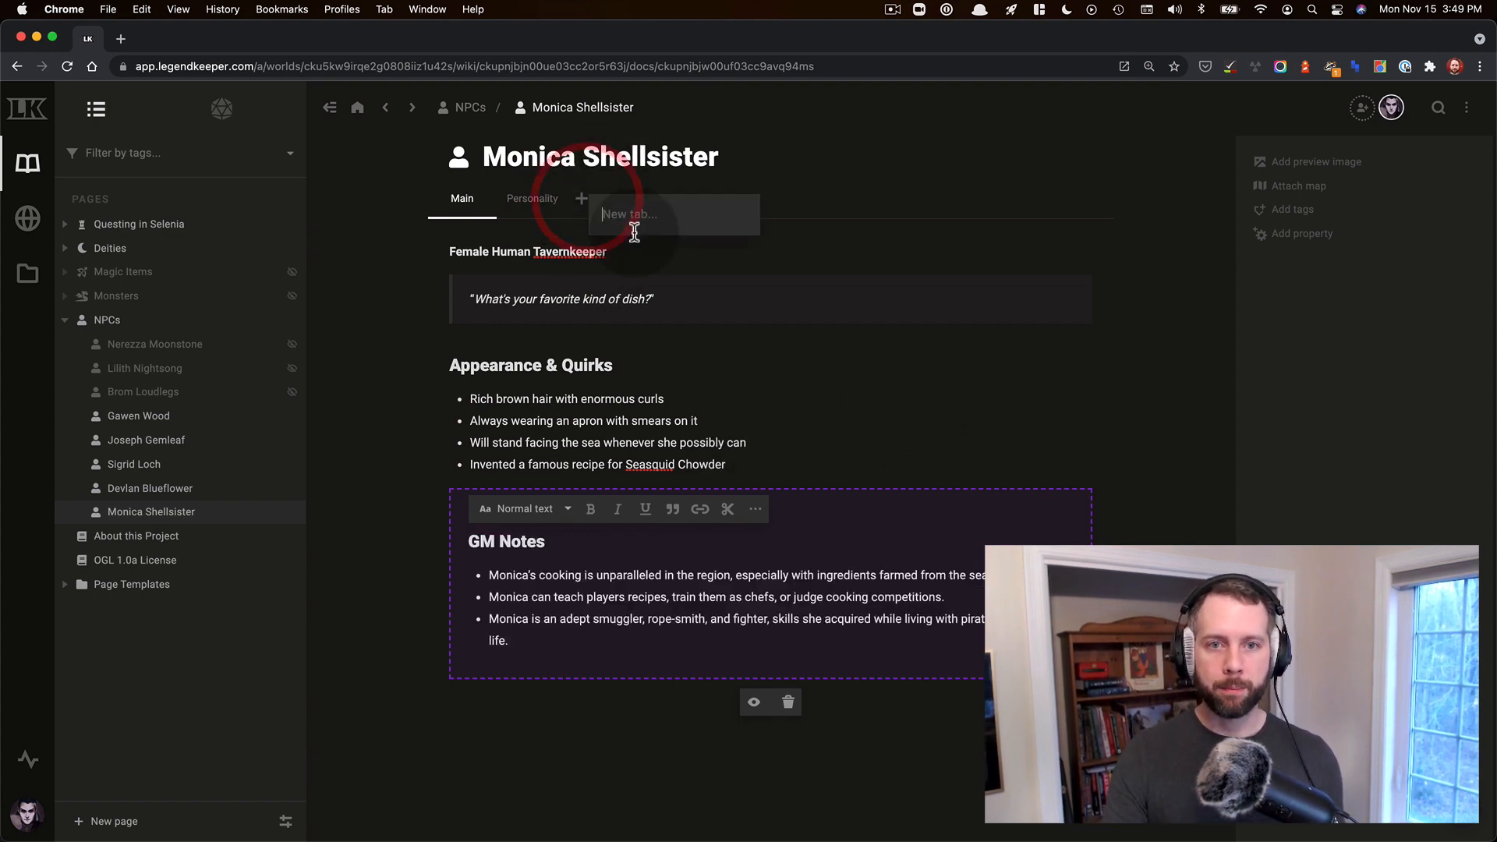
pyautogui.write('GM Not')
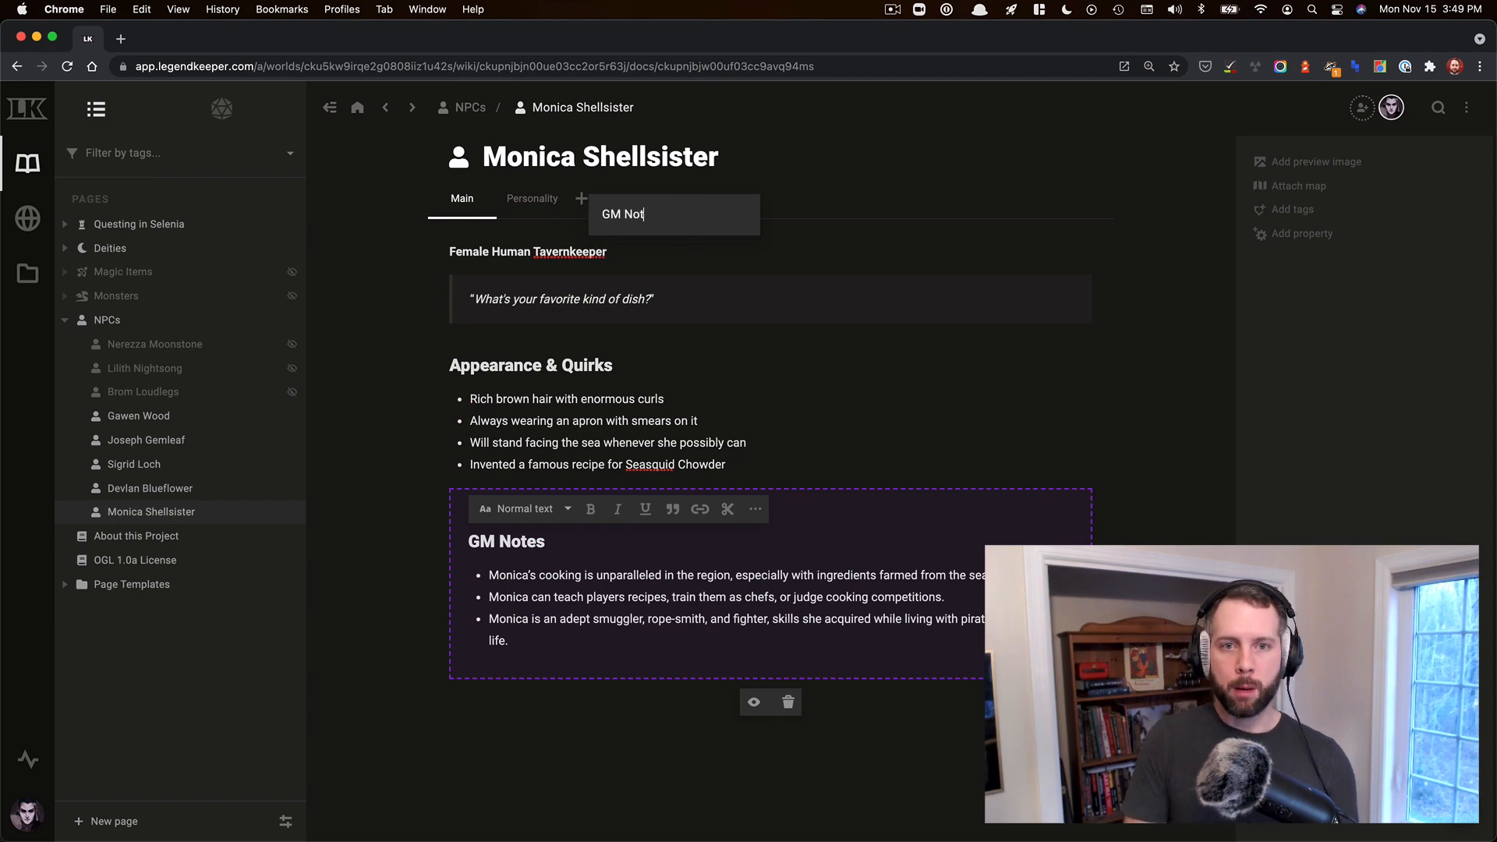
pyautogui.write('es')
pyautogui.press('Return')
# Step: Move the GM Notes heading and its three bullet points from the Main tab's secret block into the GM Notes tab
pyautogui.click(453, 204)
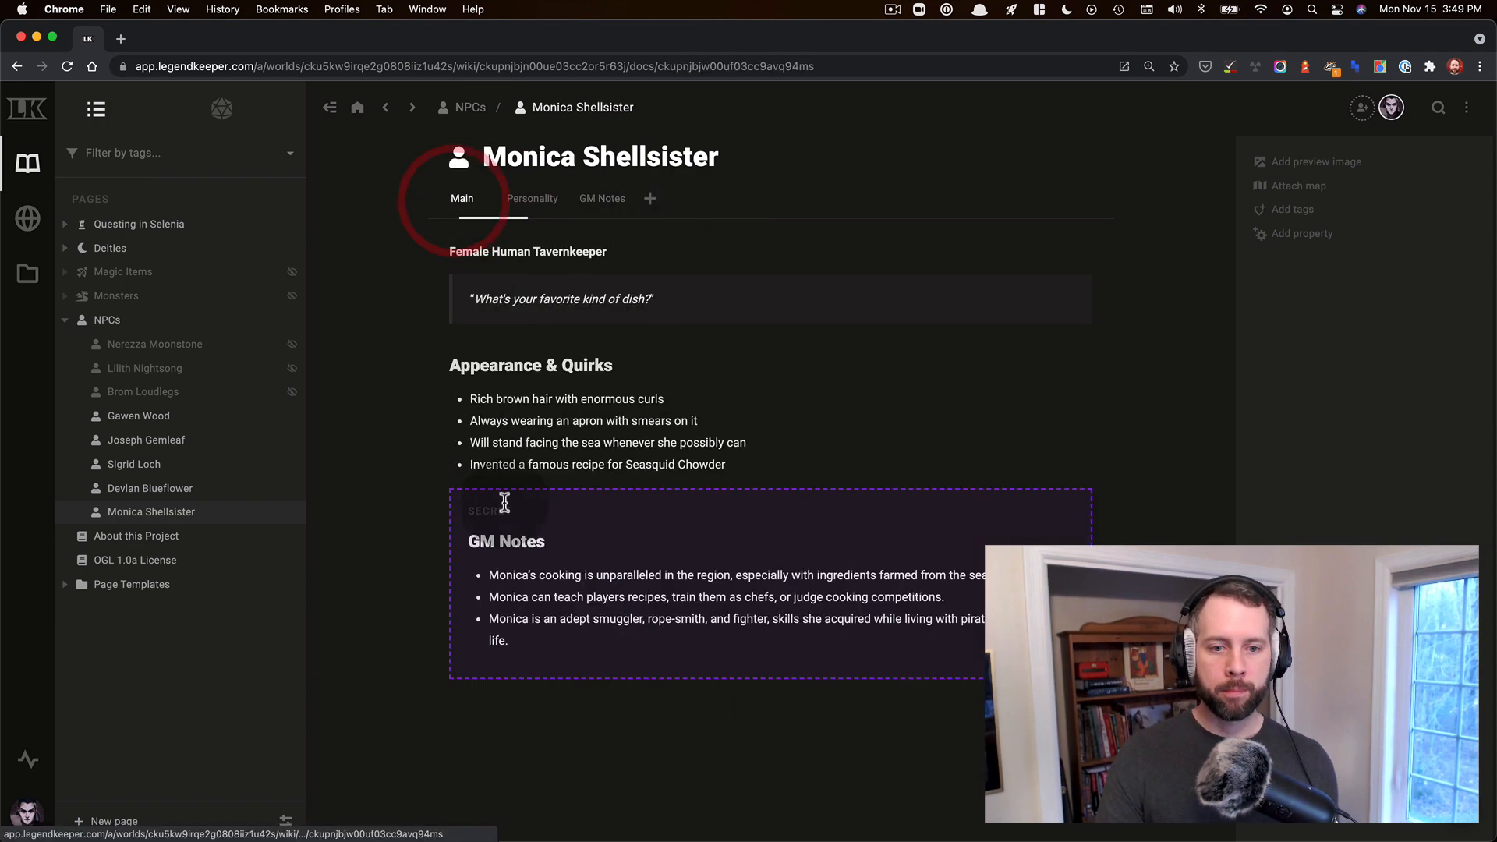
pyautogui.moveTo(535, 638); pyautogui.dragTo(467, 541)
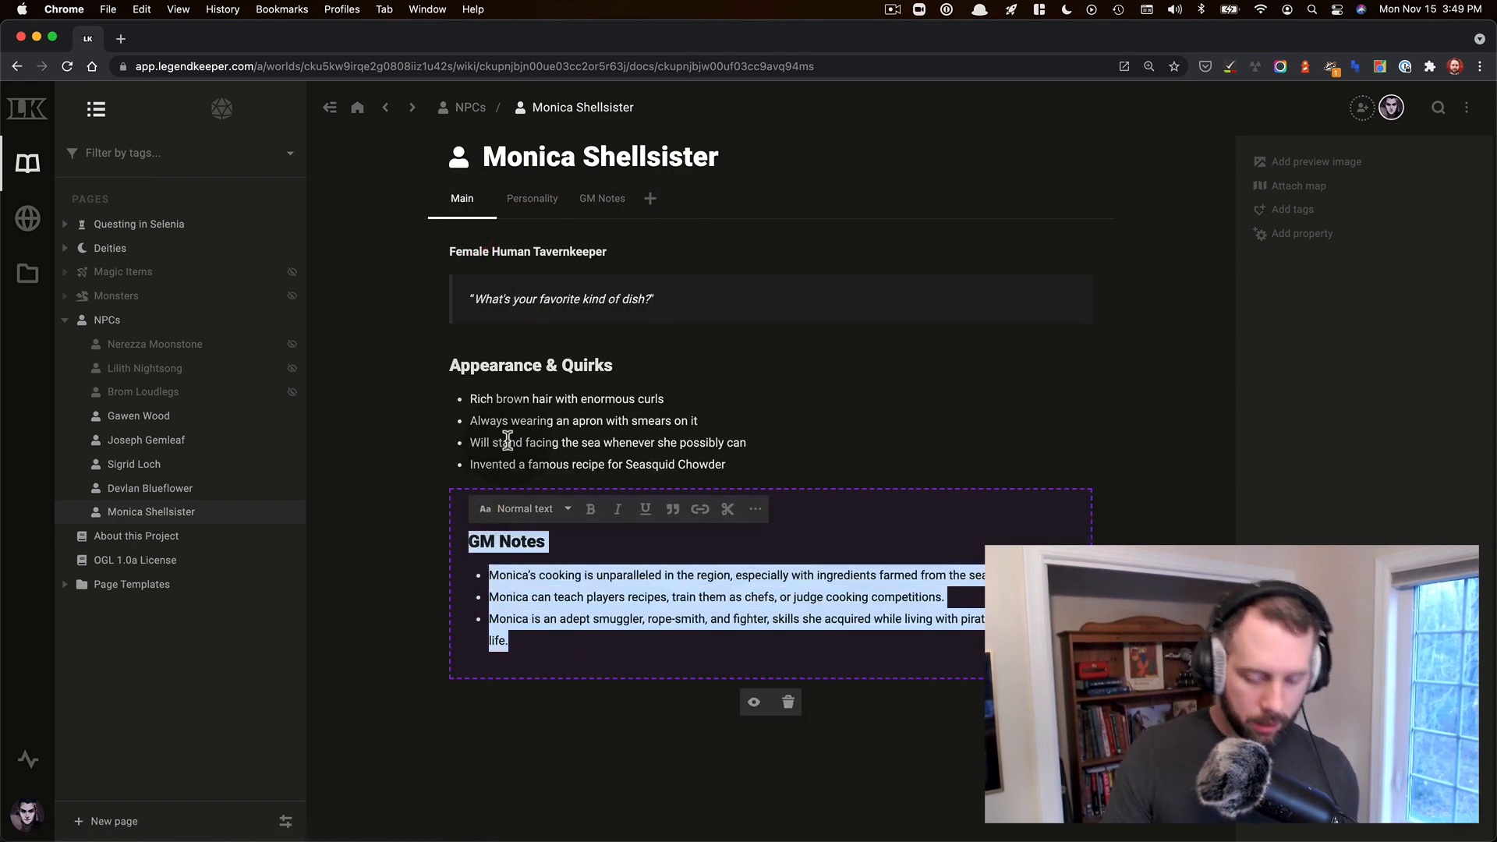
pyautogui.press('super+x')
pyautogui.click(612, 200)
pyautogui.click(568, 307)
pyautogui.press('super+v')
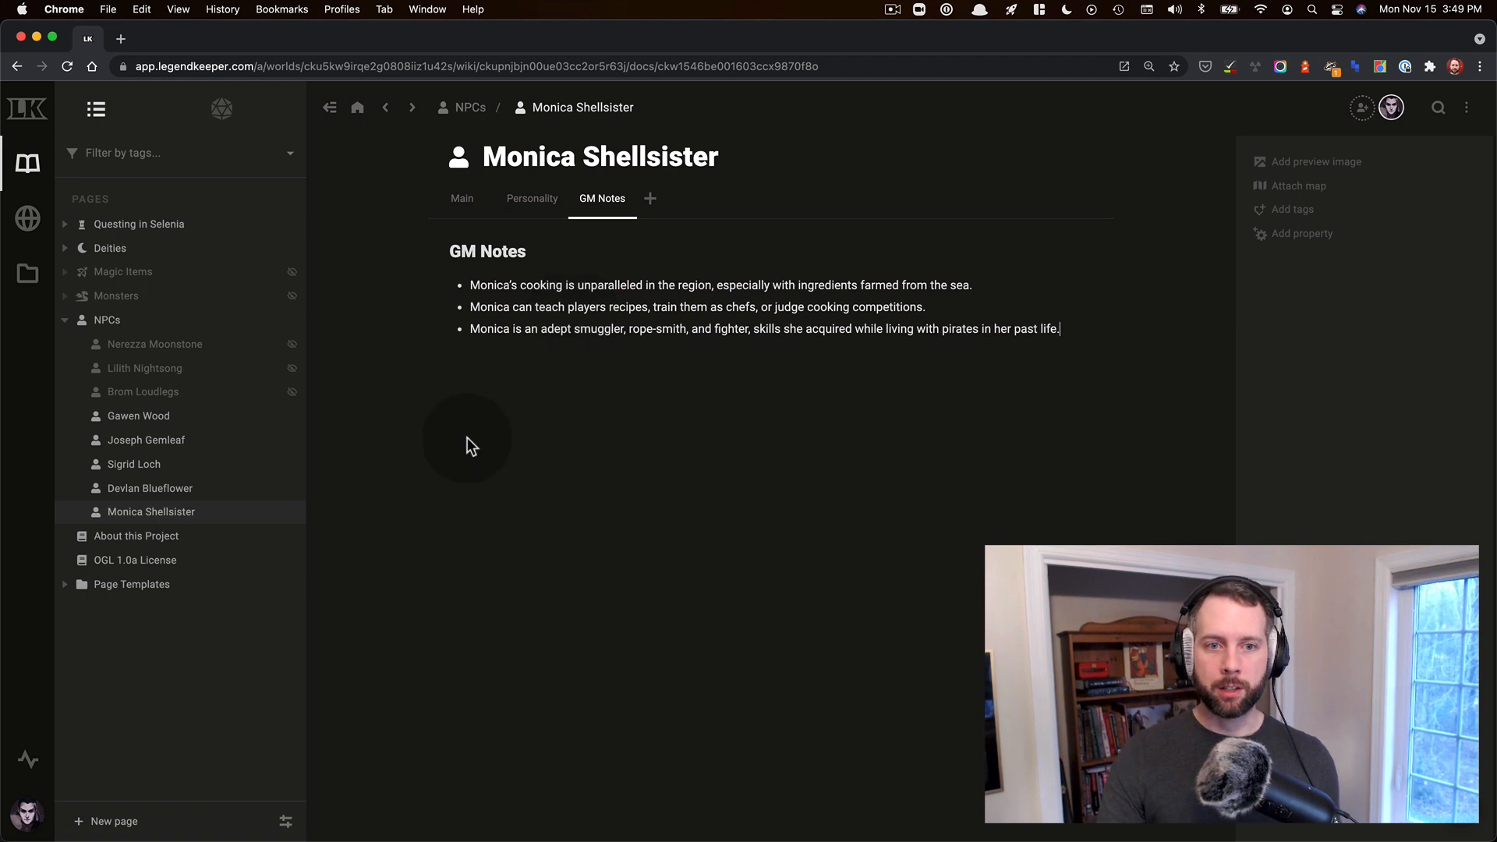
# Step: Insert a secret block reading "no one can read this" below the GM Notes list, and delete the block again
pyautogui.click(637, 357)
pyautogui.write('/')
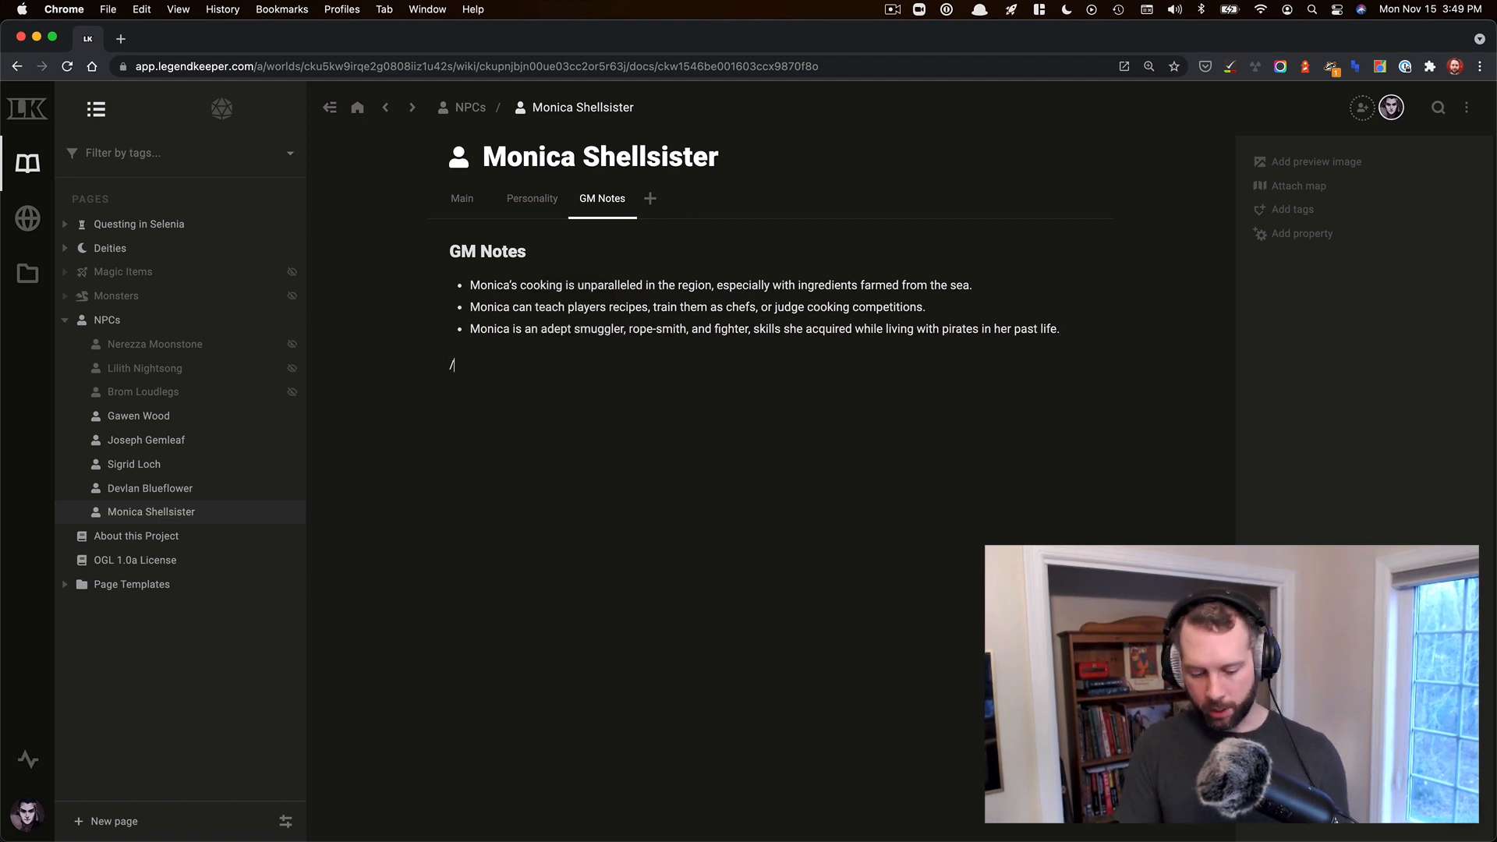
pyautogui.write('sec')
pyautogui.press('Return')
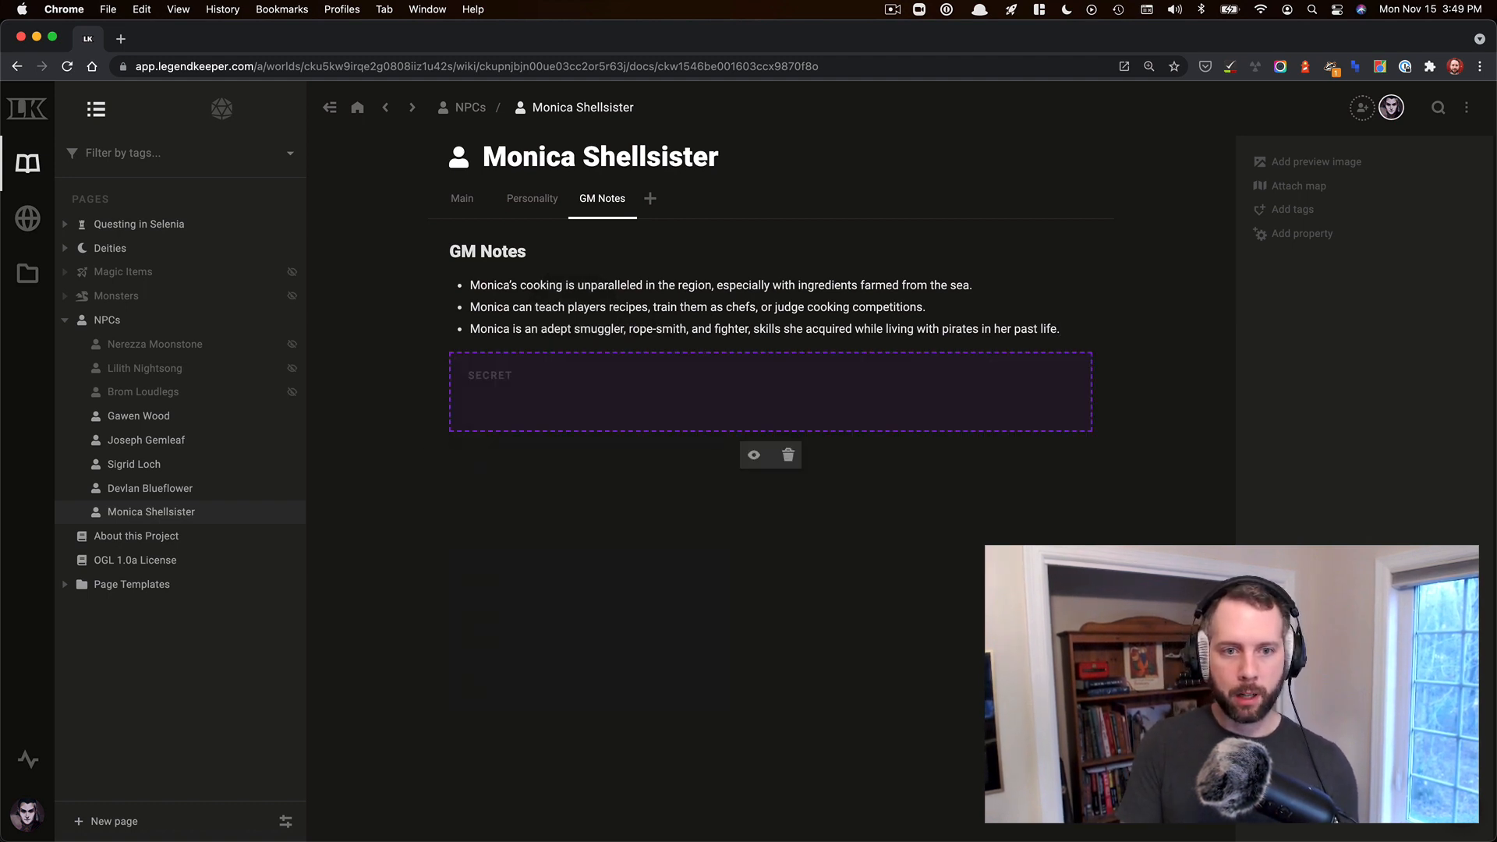
pyautogui.write('no one can read this')
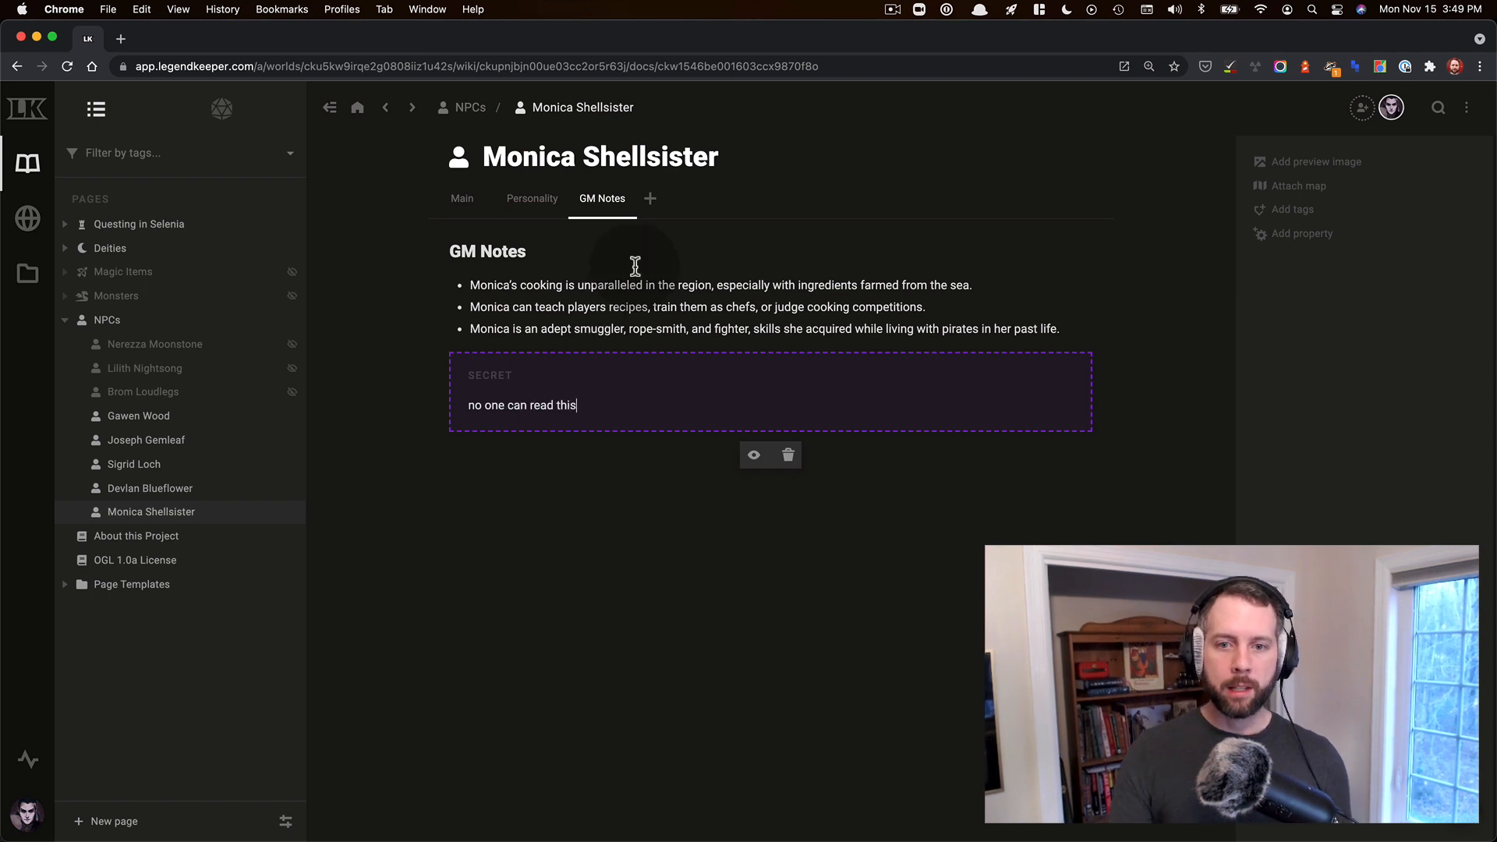
pyautogui.click(788, 455)
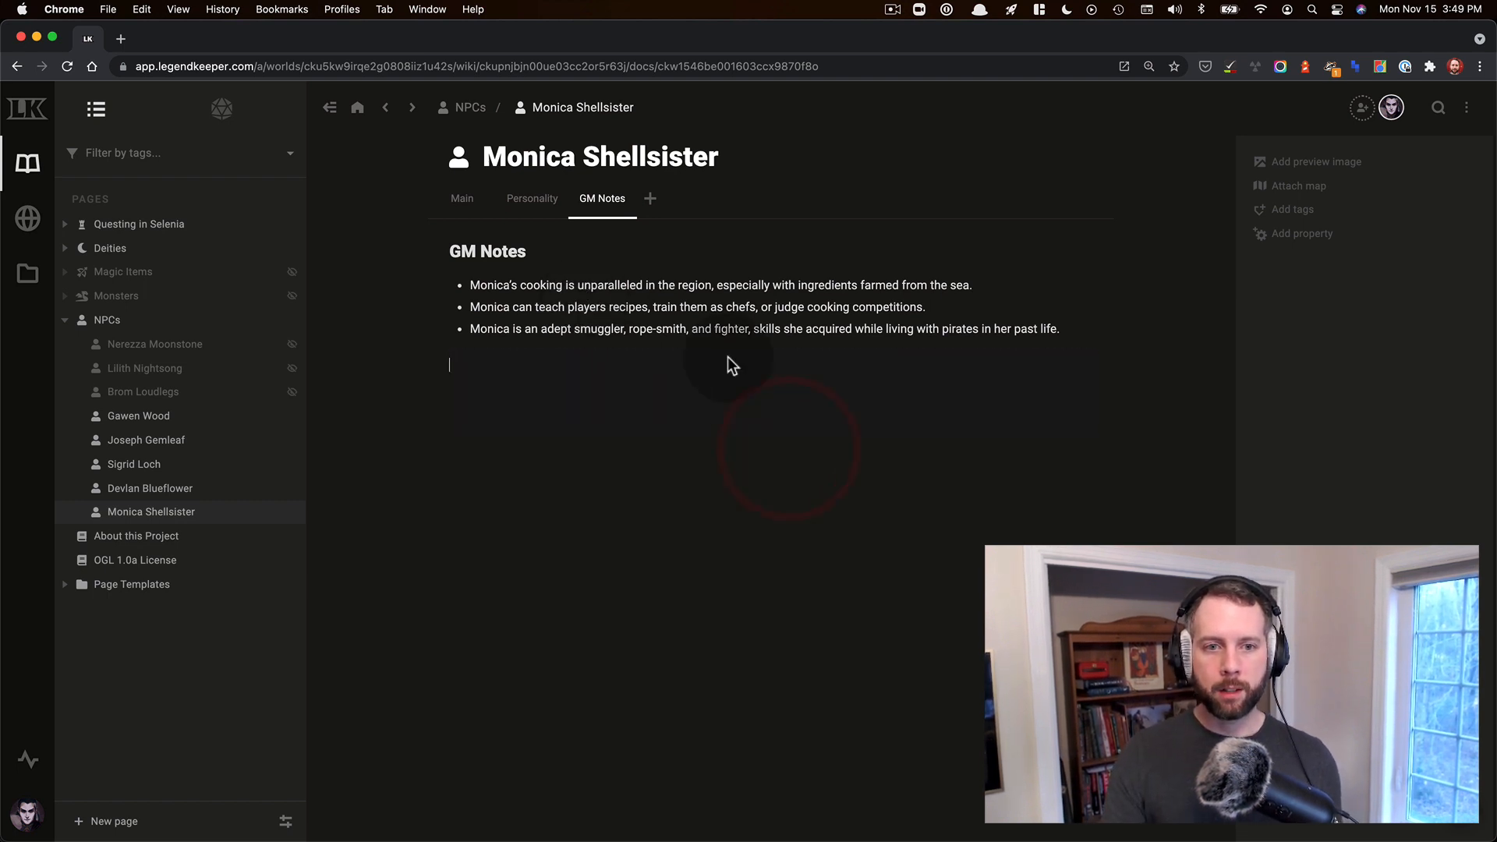
# Step: Hide the GM Notes tab from other viewers and view the Personality and Main tabs
pyautogui.rightClick(611, 203)
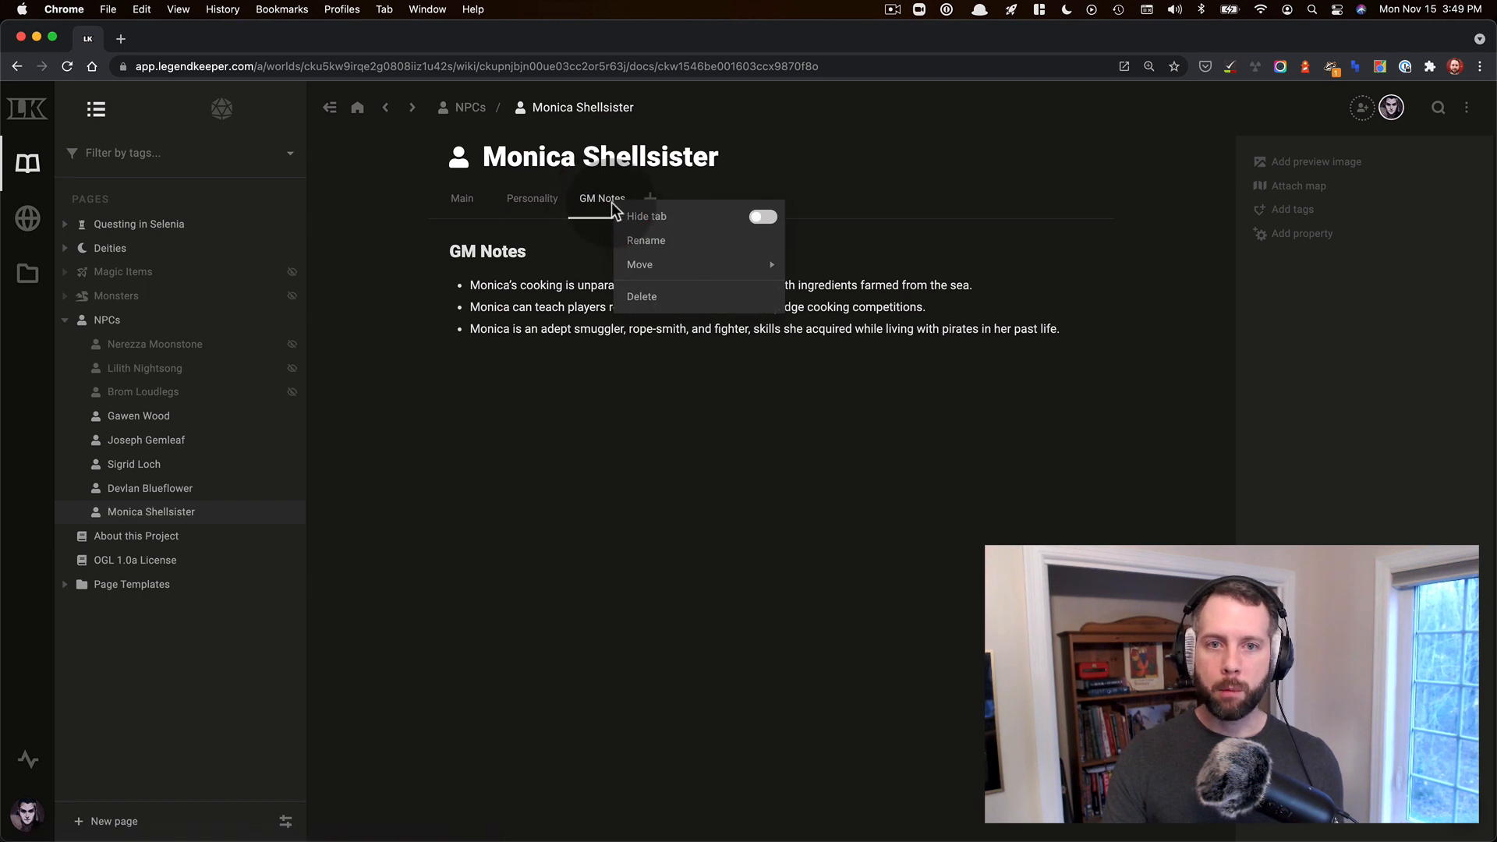
pyautogui.click(765, 220)
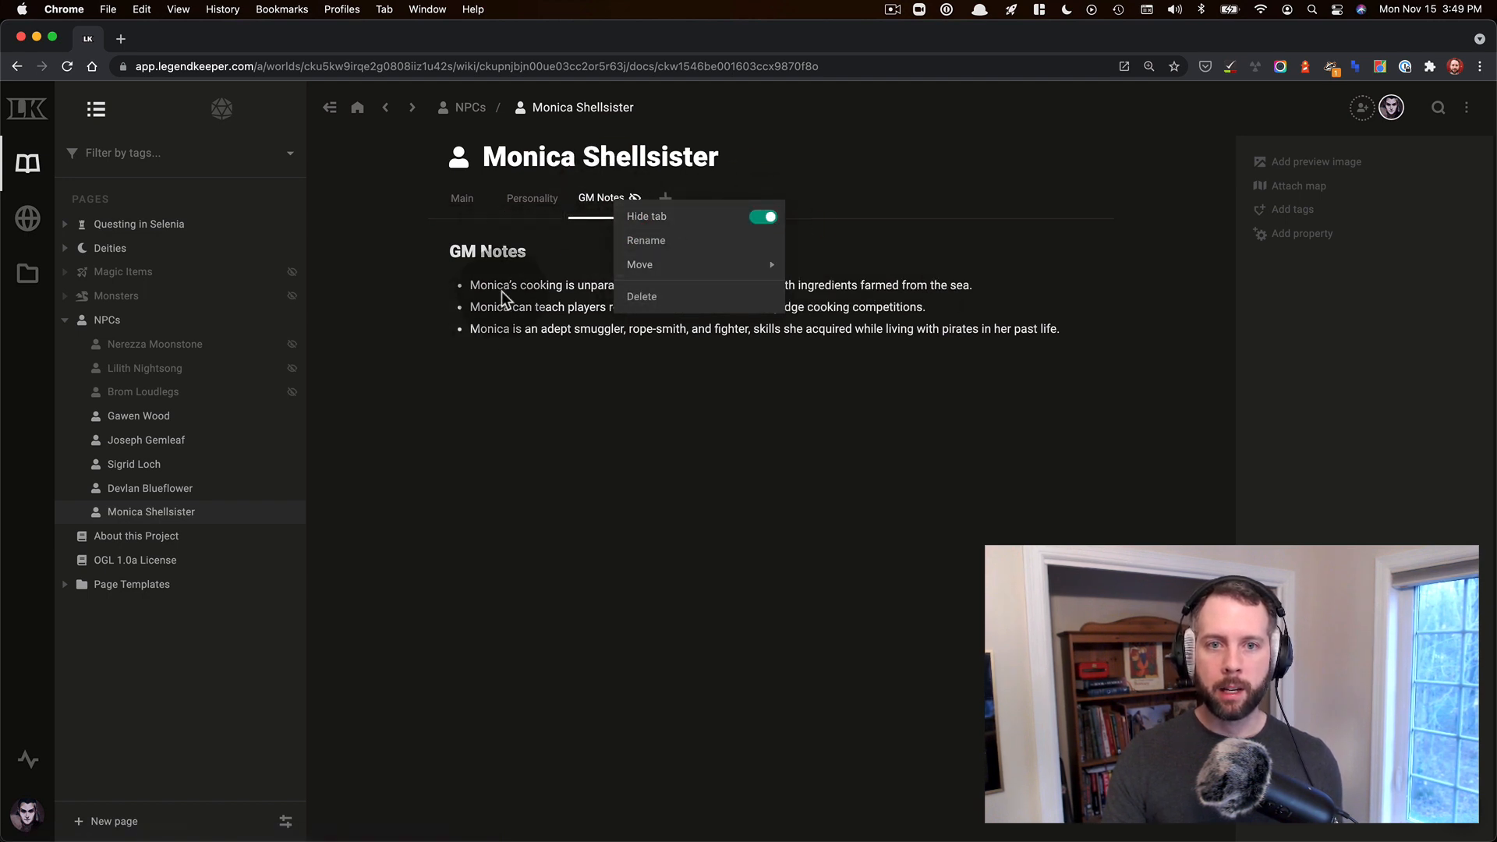
pyautogui.click(550, 282)
pyautogui.click(521, 199)
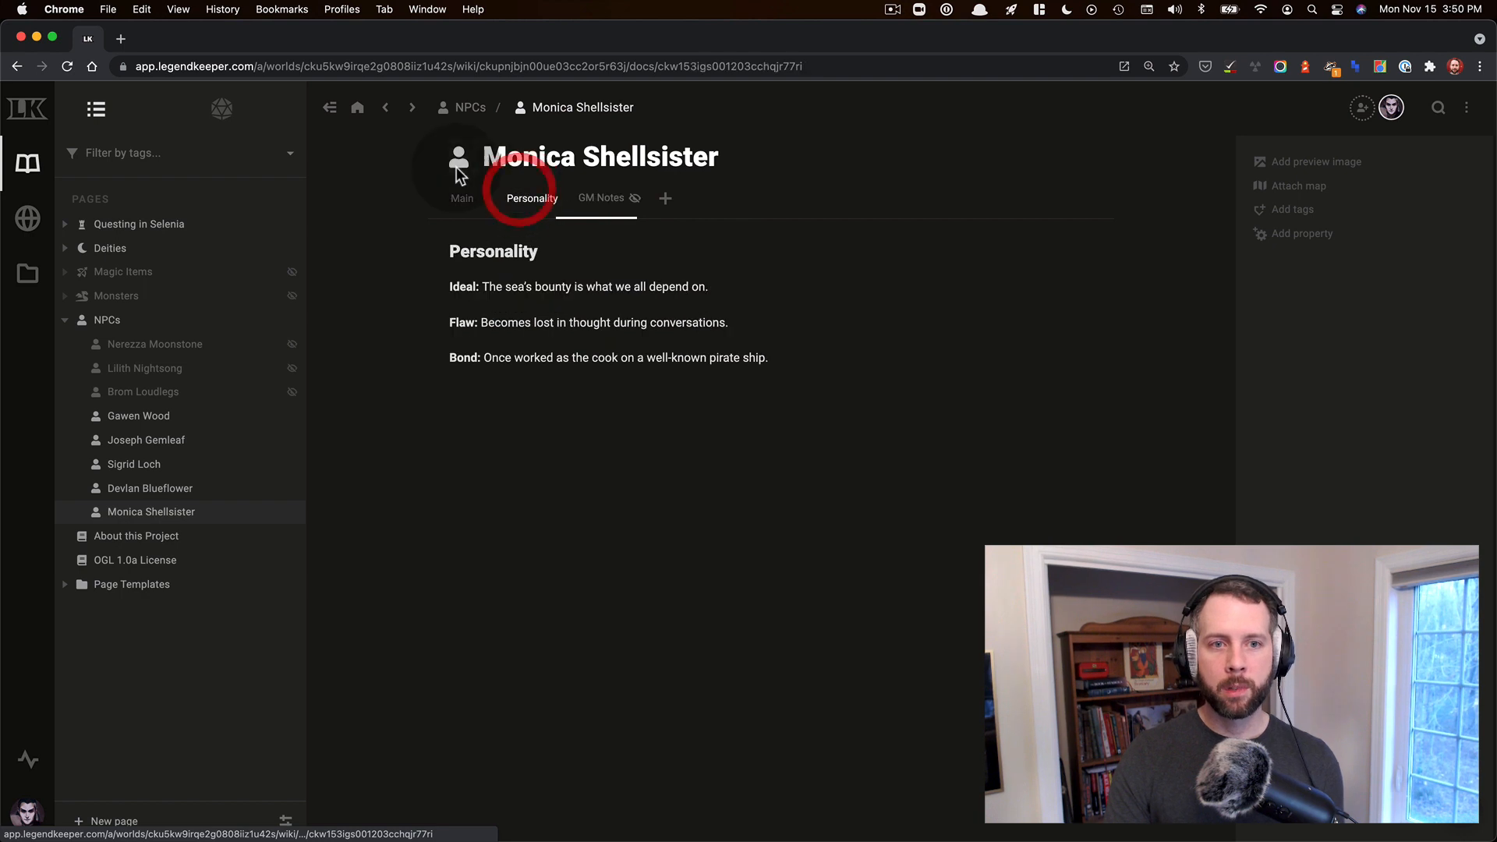
pyautogui.click(465, 198)
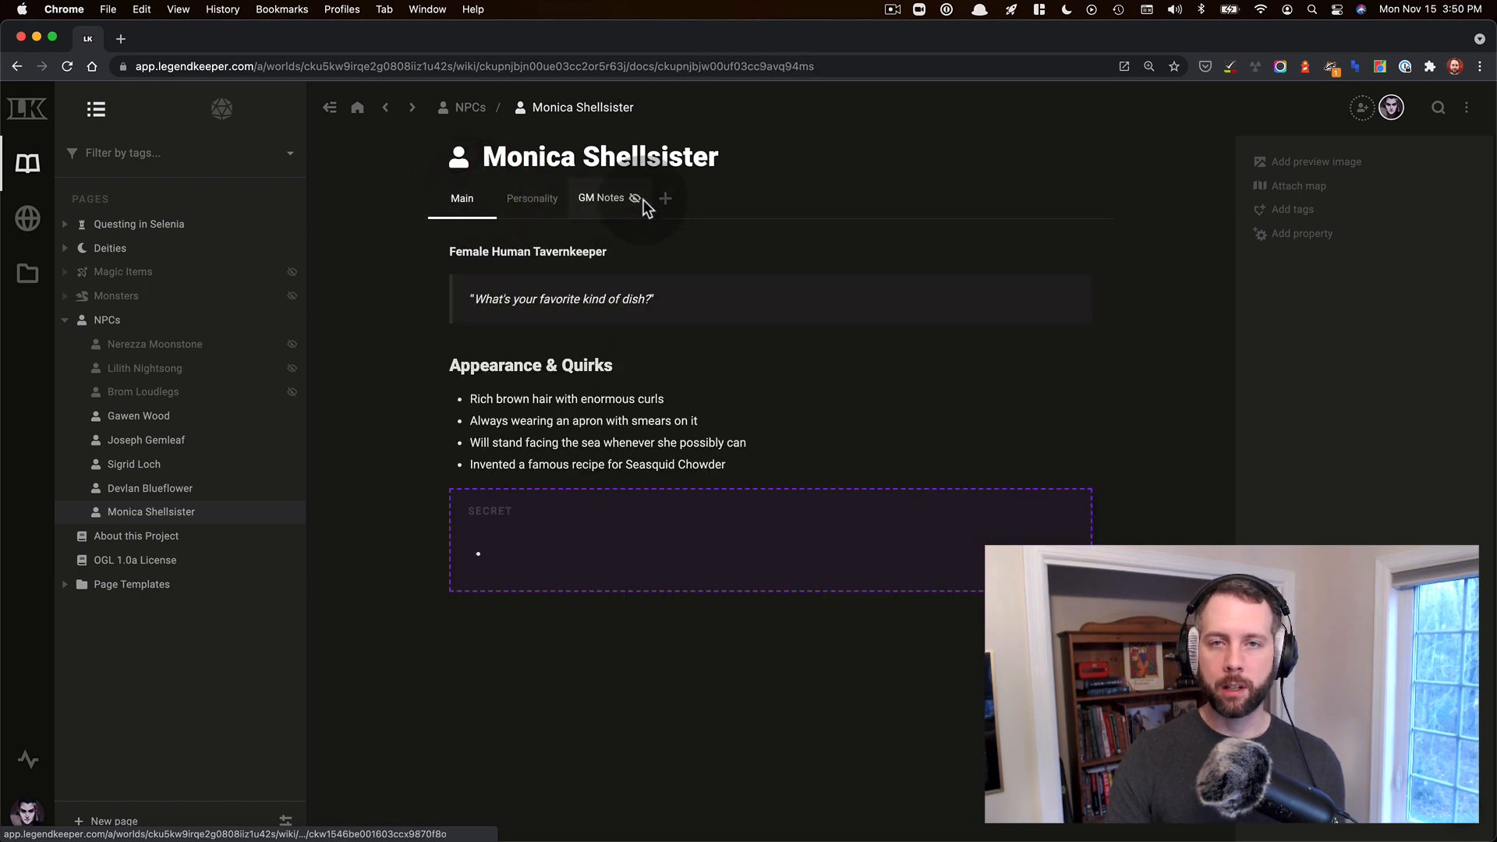